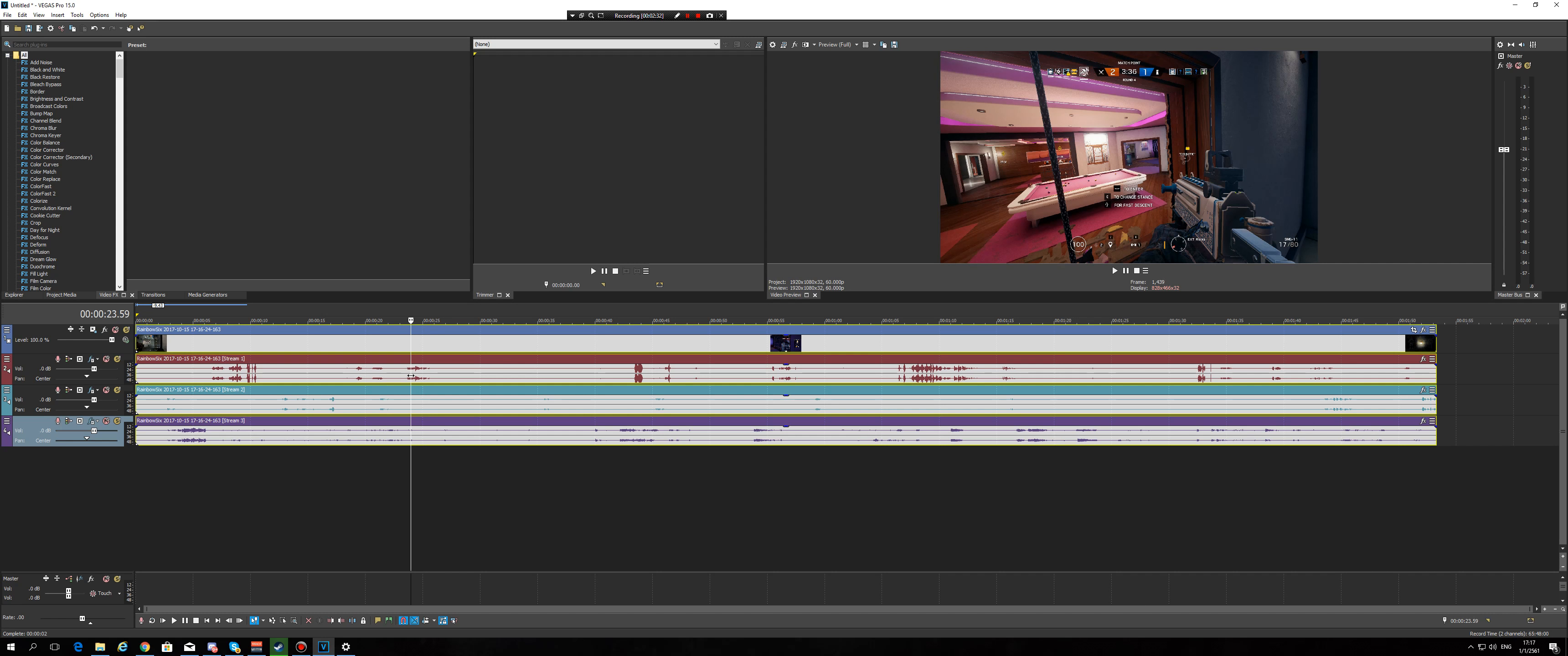
click(206, 347)
click(252, 345)
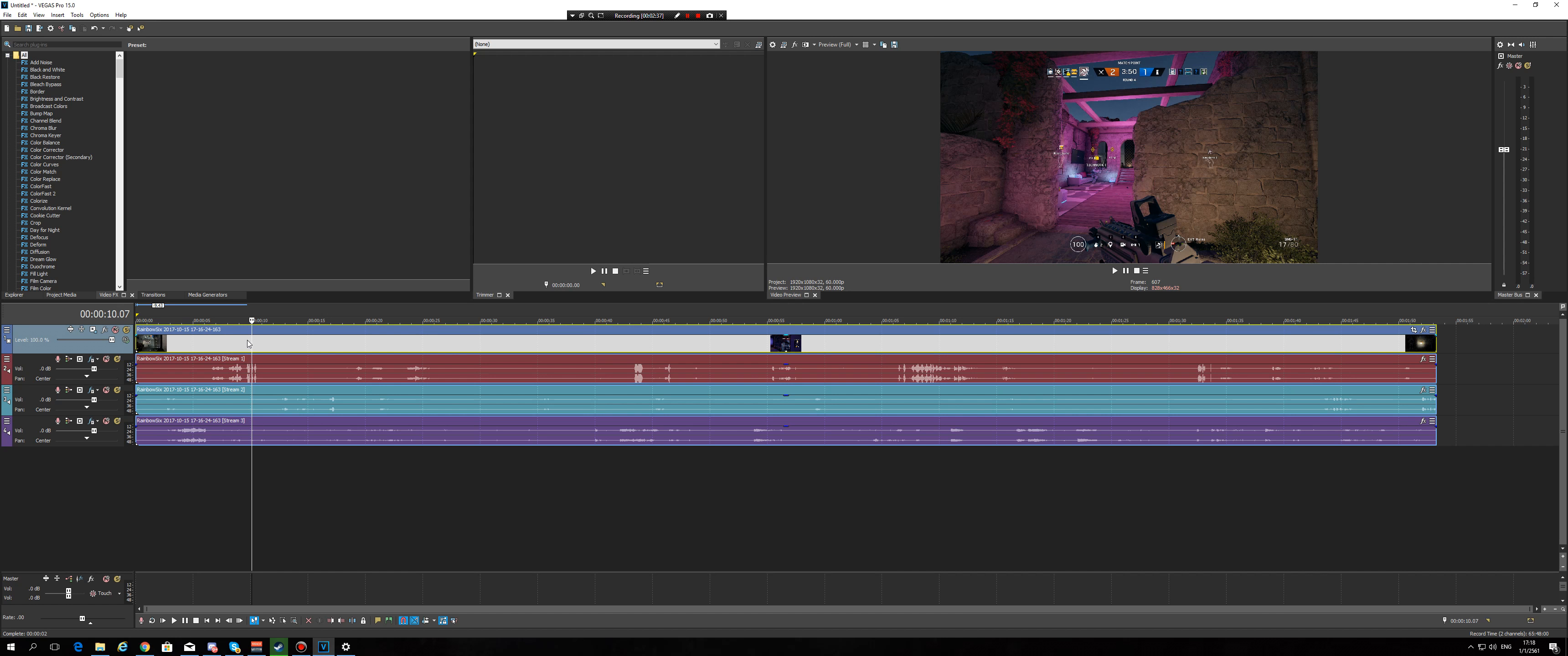
click(312, 344)
click(364, 344)
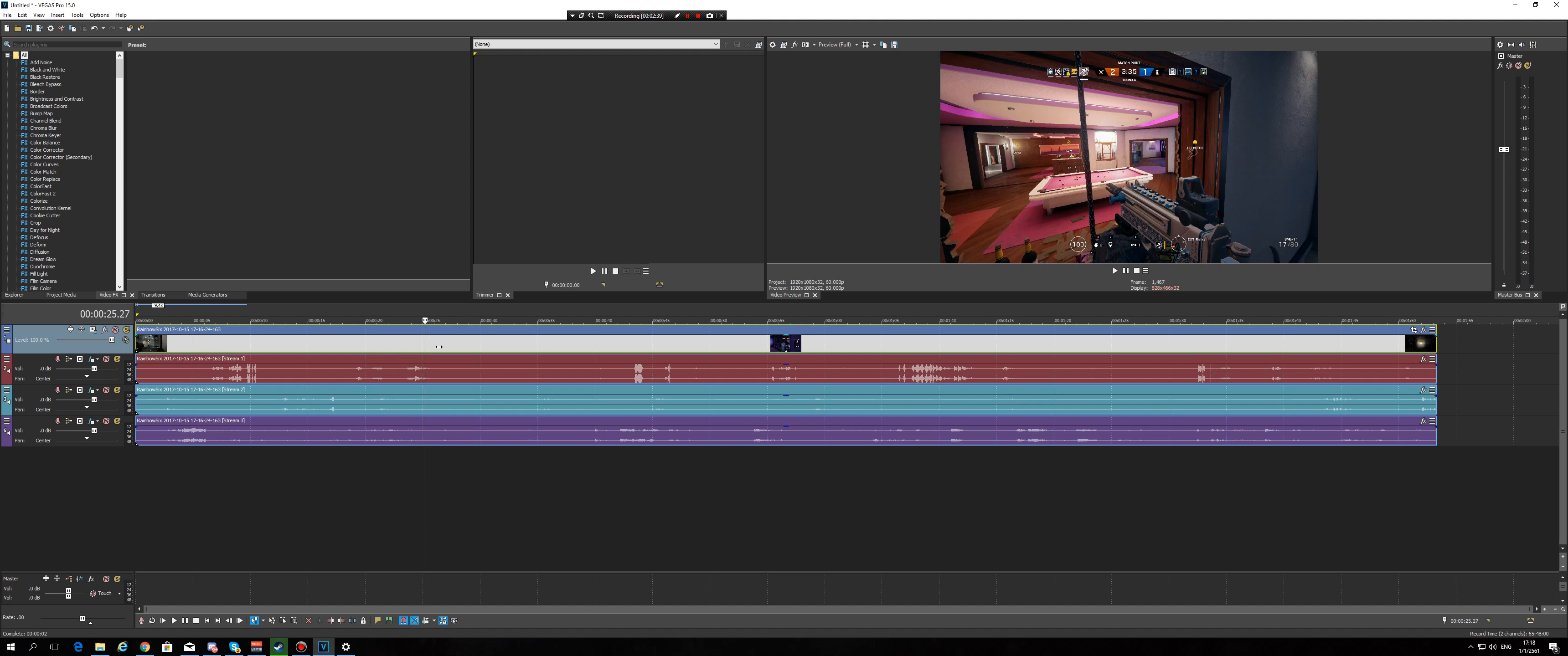
click(446, 347)
drag(446, 347, 387, 349)
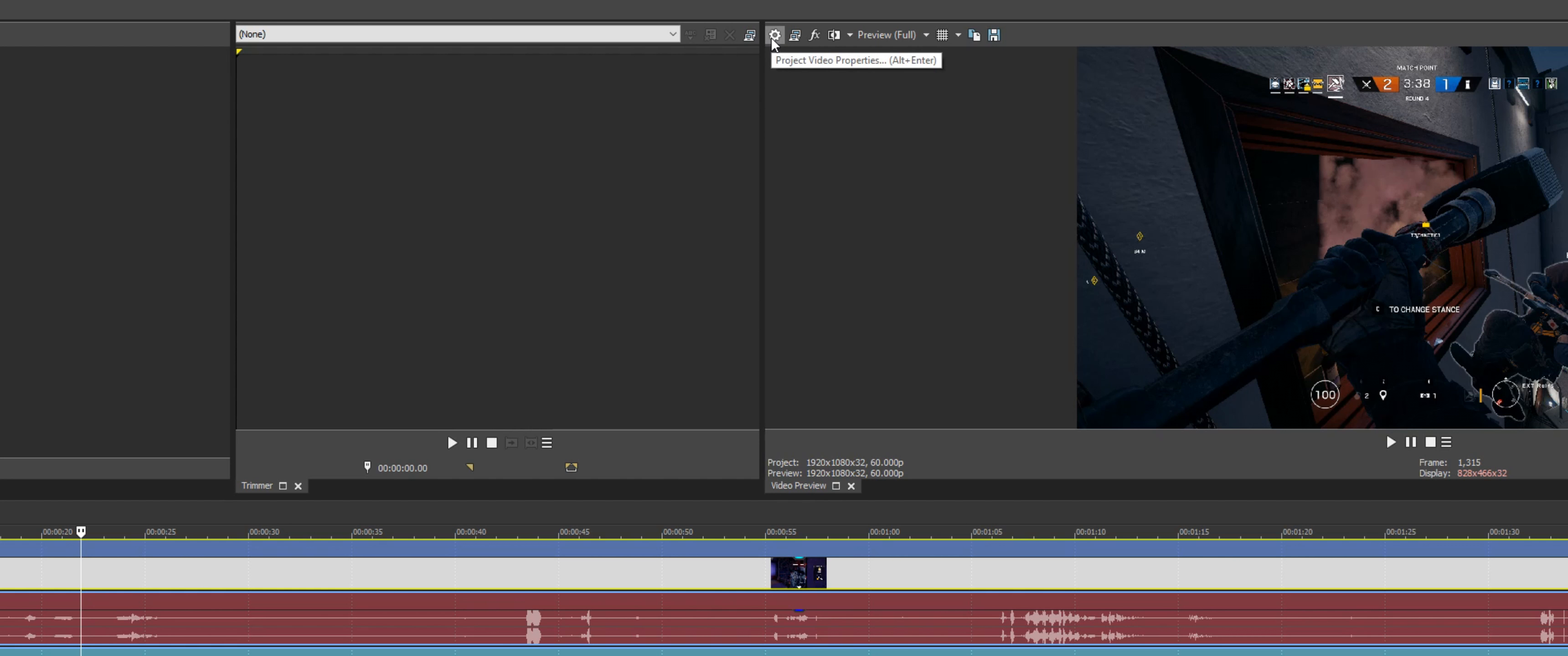
Step: Set the resample mode in the project's video properties to Disable resample and apply the settings
click(775, 35)
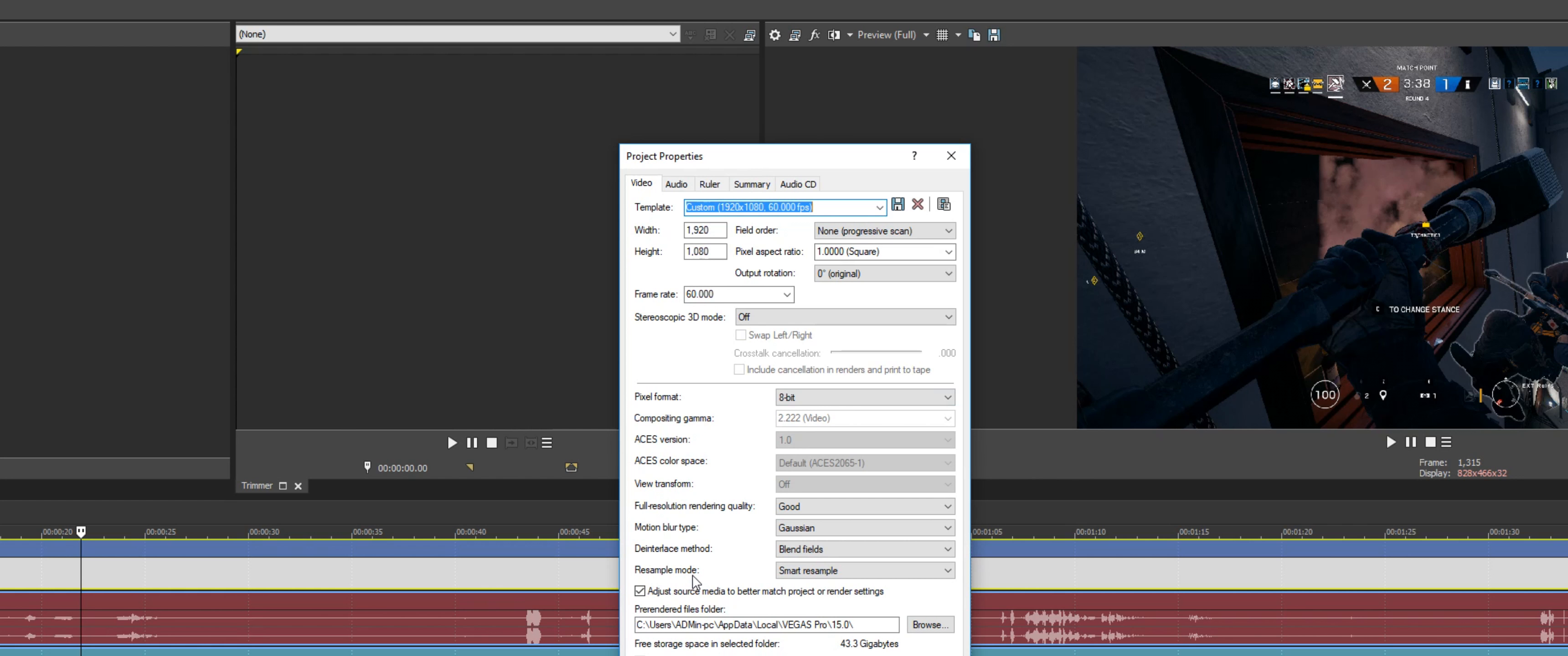
click(786, 572)
click(804, 612)
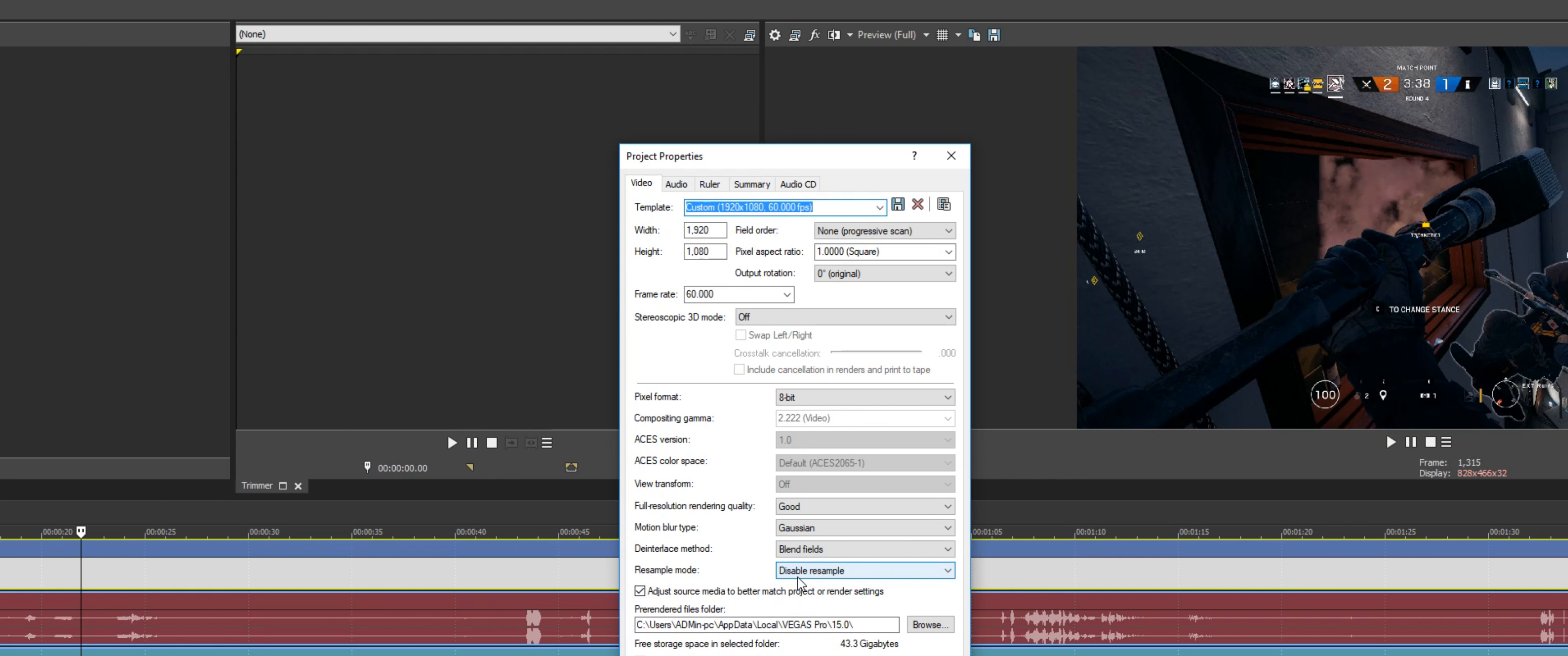
click(835, 575)
click(835, 575)
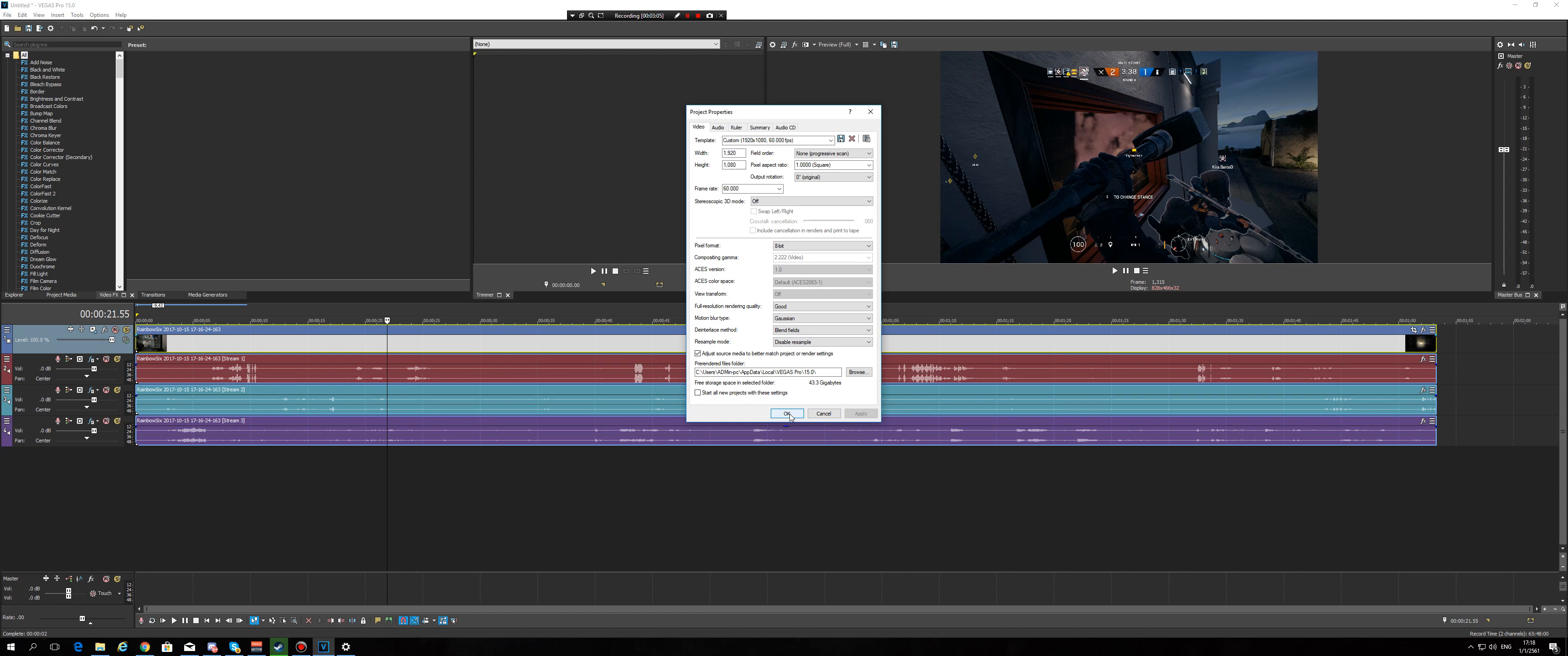
click(788, 417)
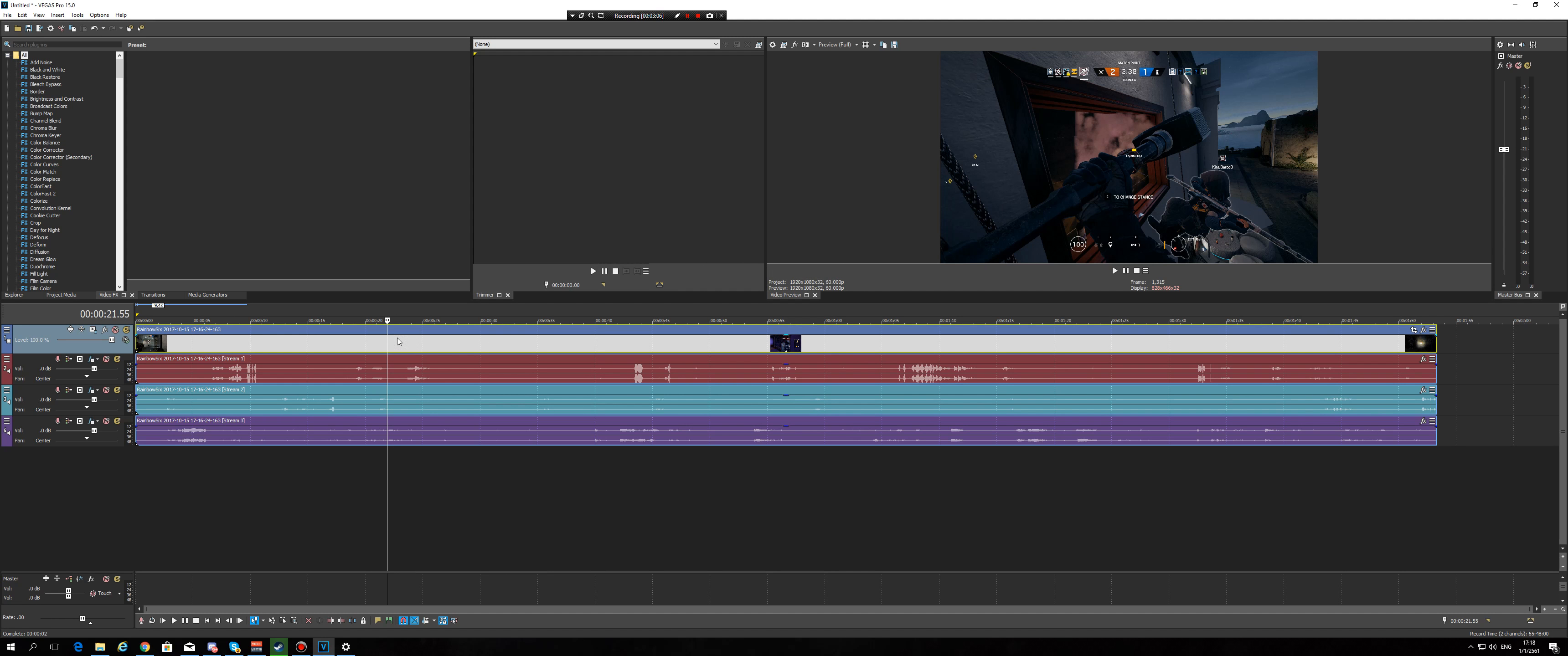
Step: Move the grouped gameplay clip a few seconds later on the timeline, and return it to the timeline start
drag(389, 340, 248, 351)
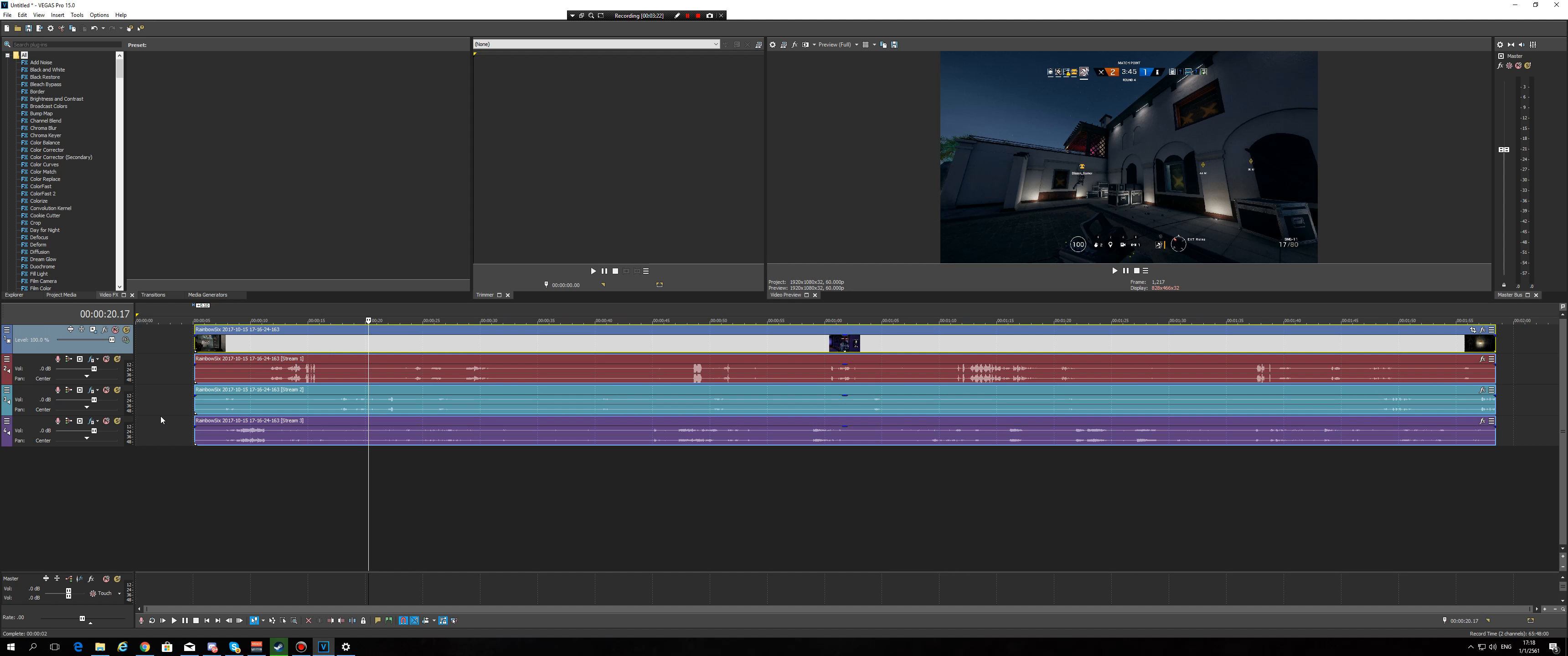
click(176, 403)
drag(211, 373, 139, 371)
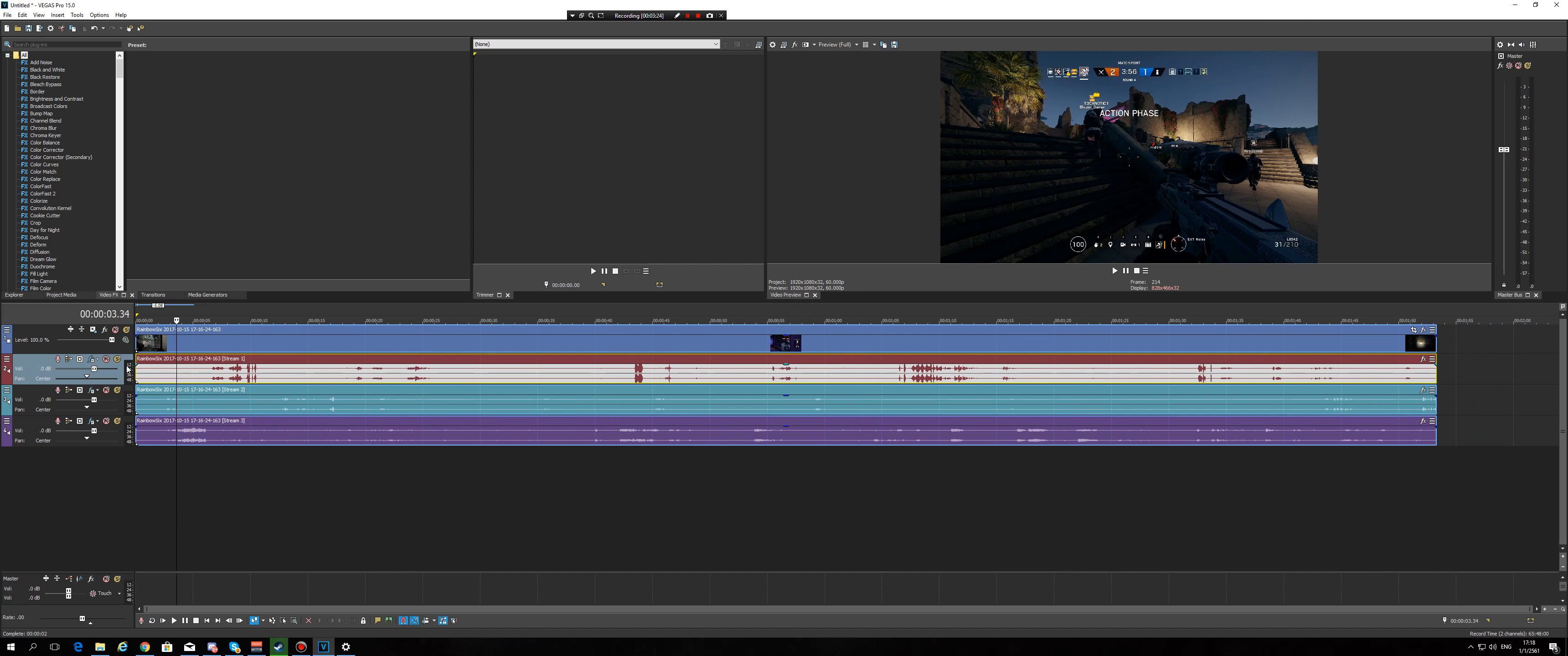
click(138, 369)
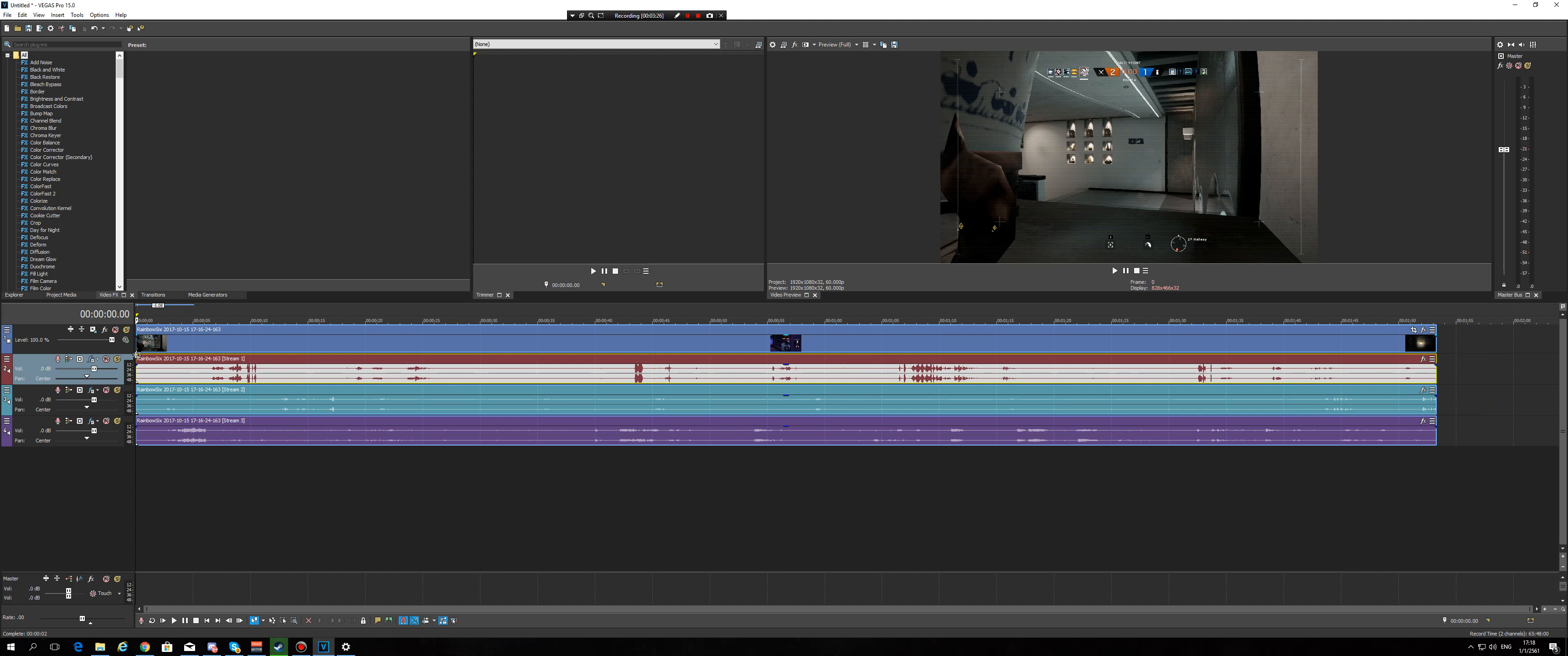
click(159, 347)
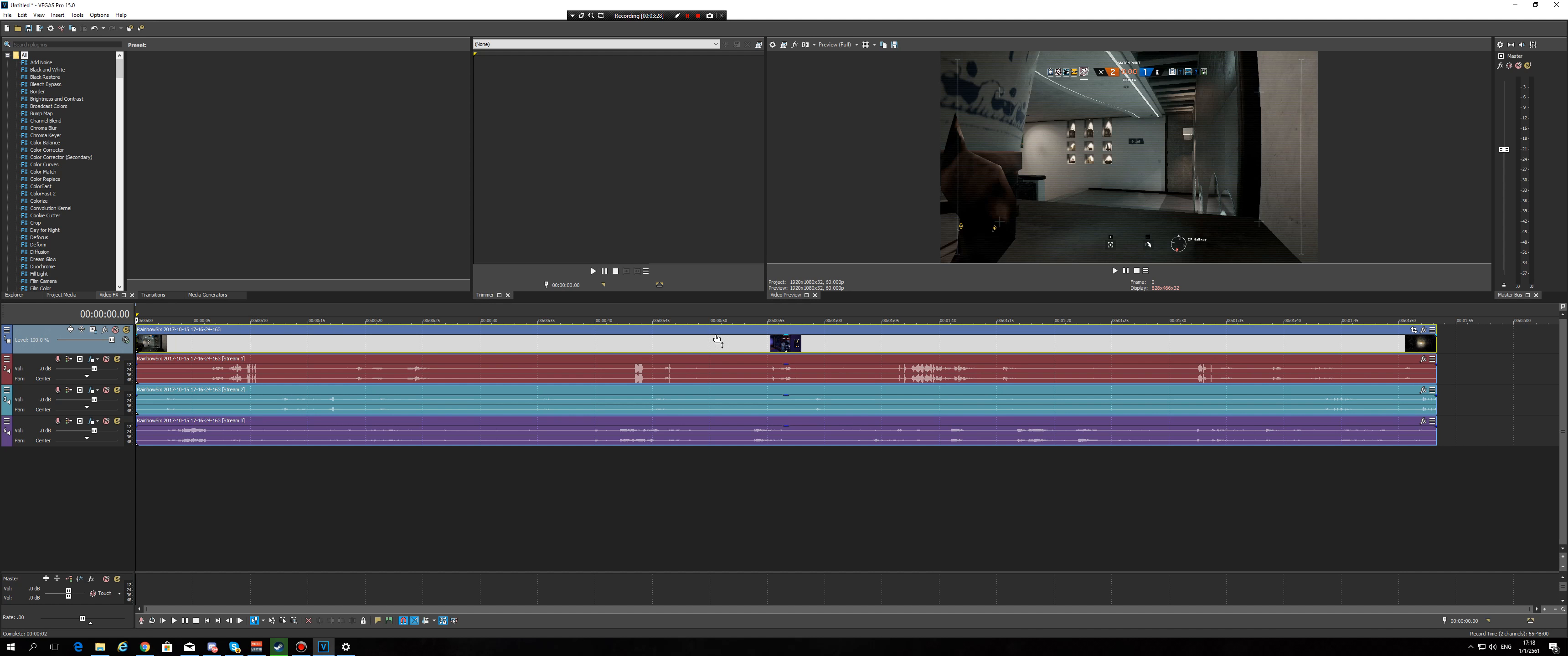
Step: Move the grouped gameplay clip about 18 seconds into the timeline and place the cursor at the timeline start and the clip's end
drag(203, 431, 327, 413)
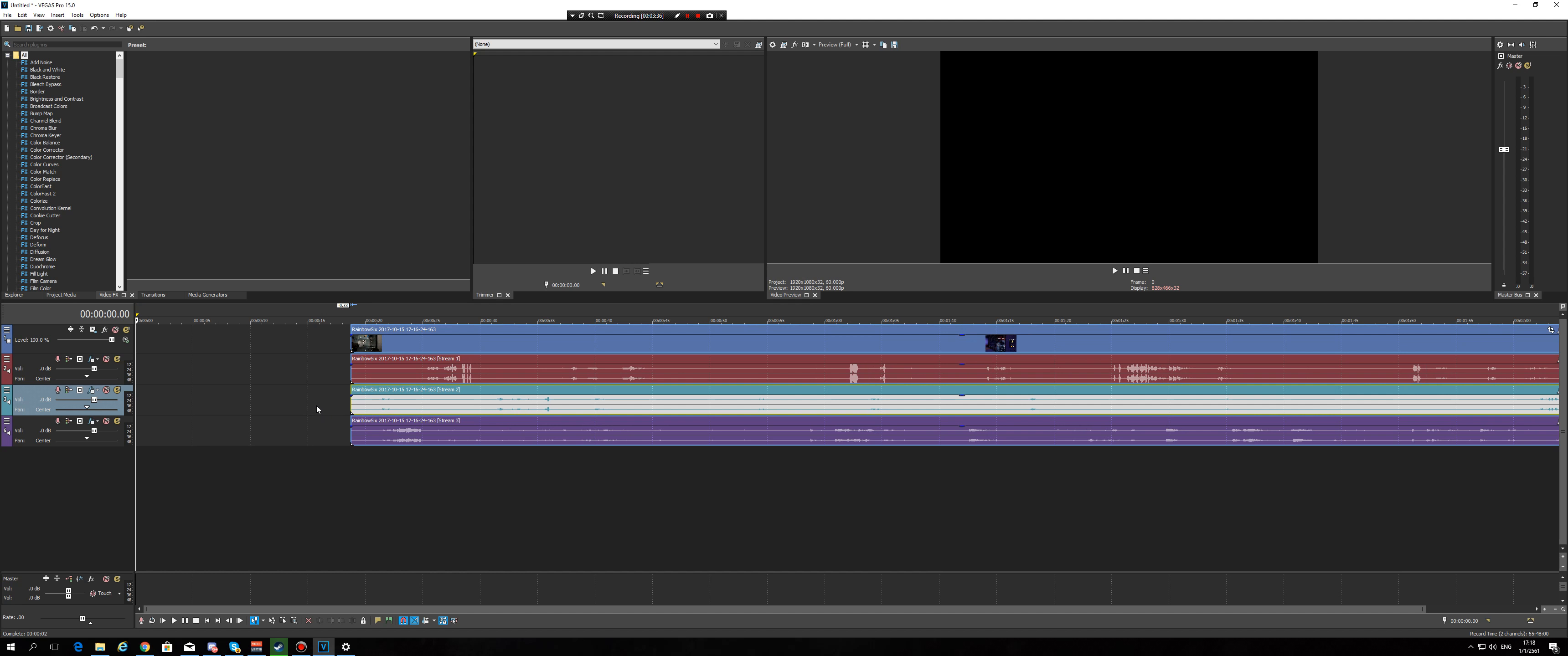
click(316, 405)
scroll(1259, 406, down, 1)
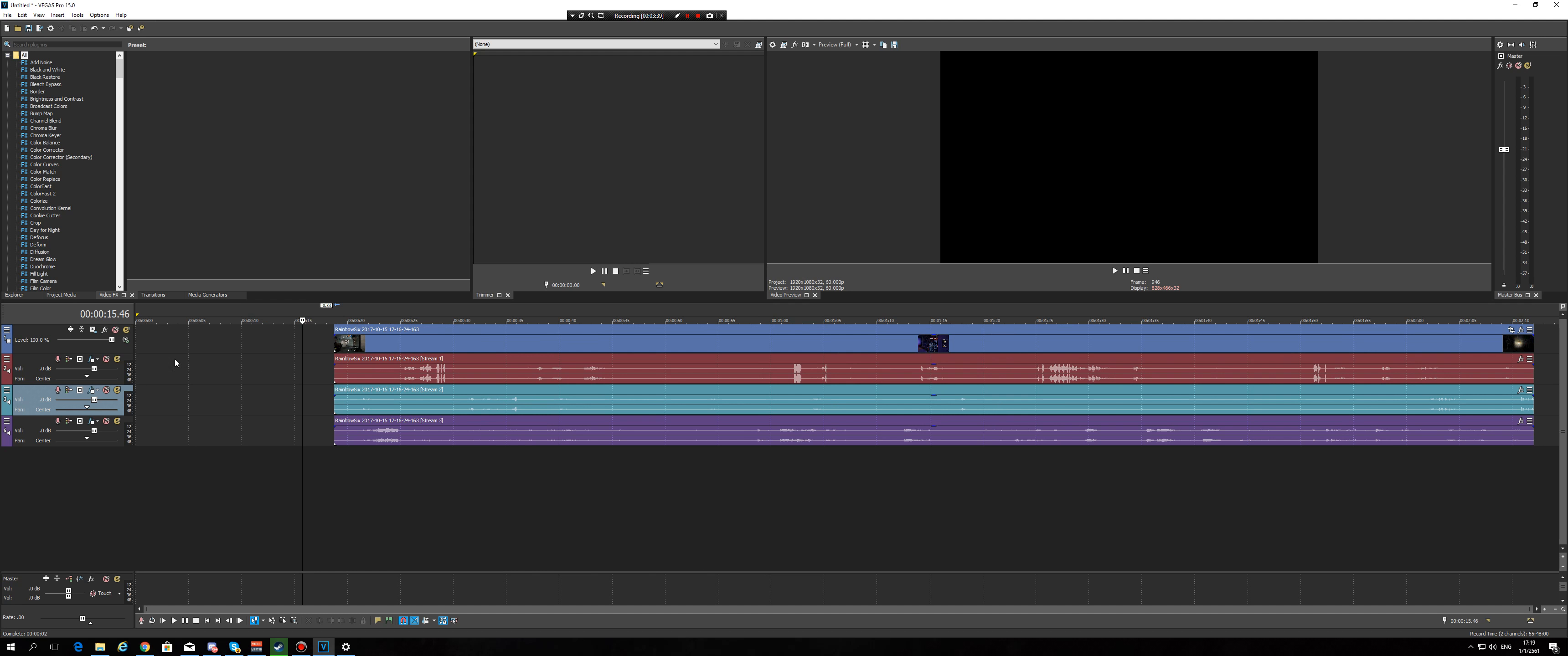
click(138, 363)
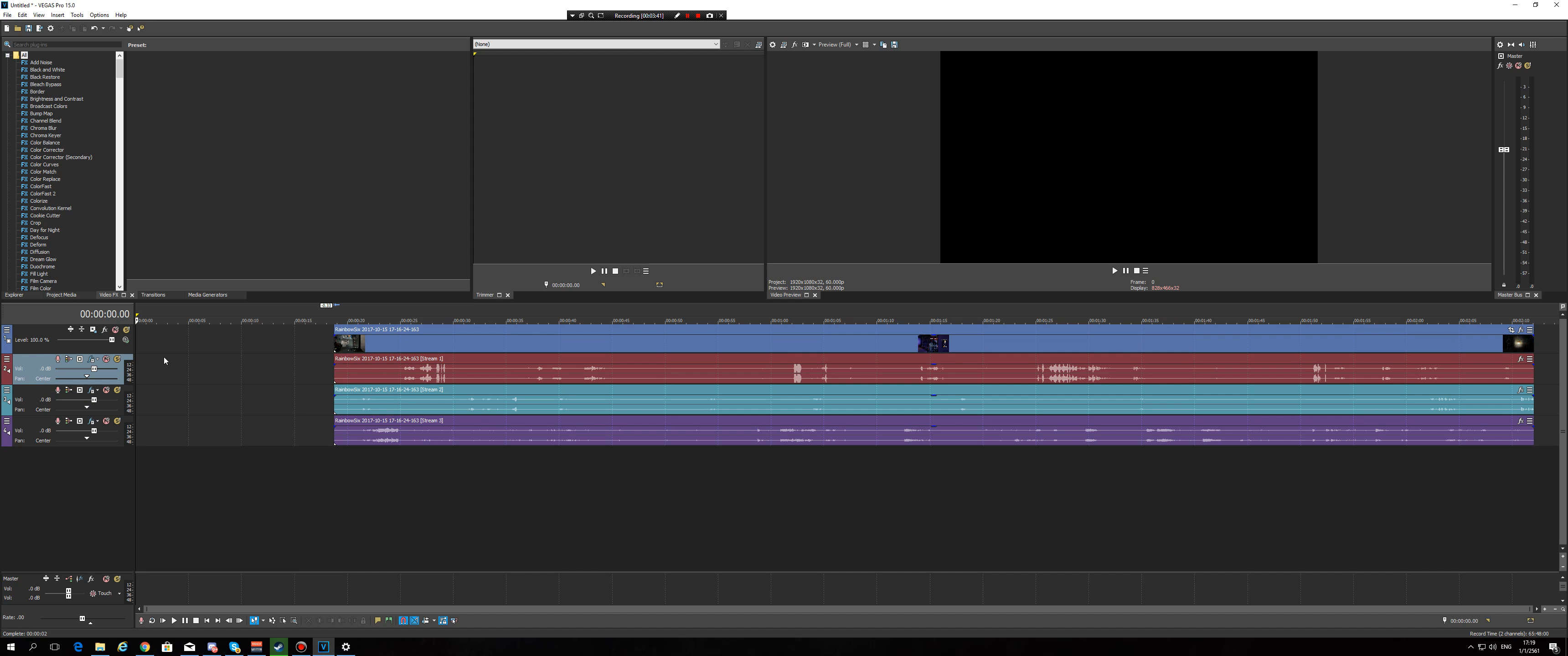
drag(150, 352, 76, 373)
click(1530, 345)
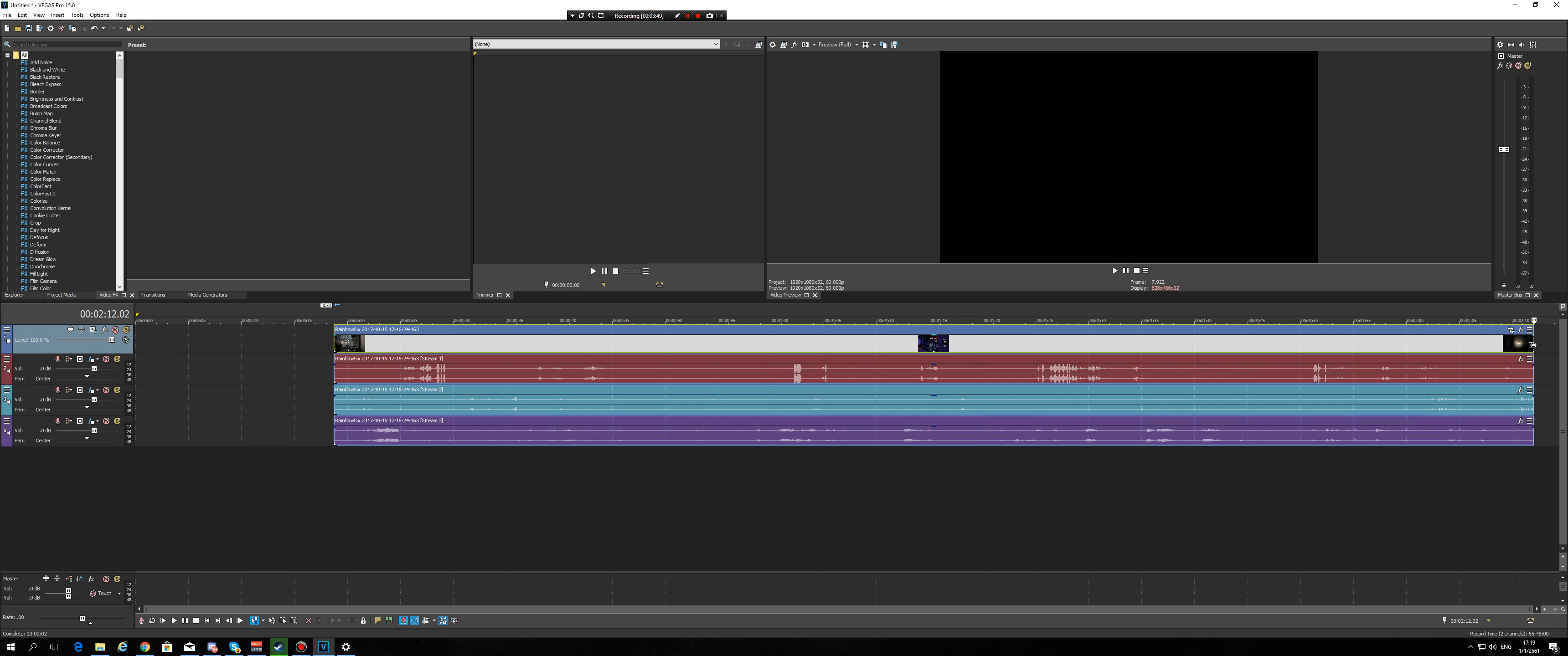
click(1543, 382)
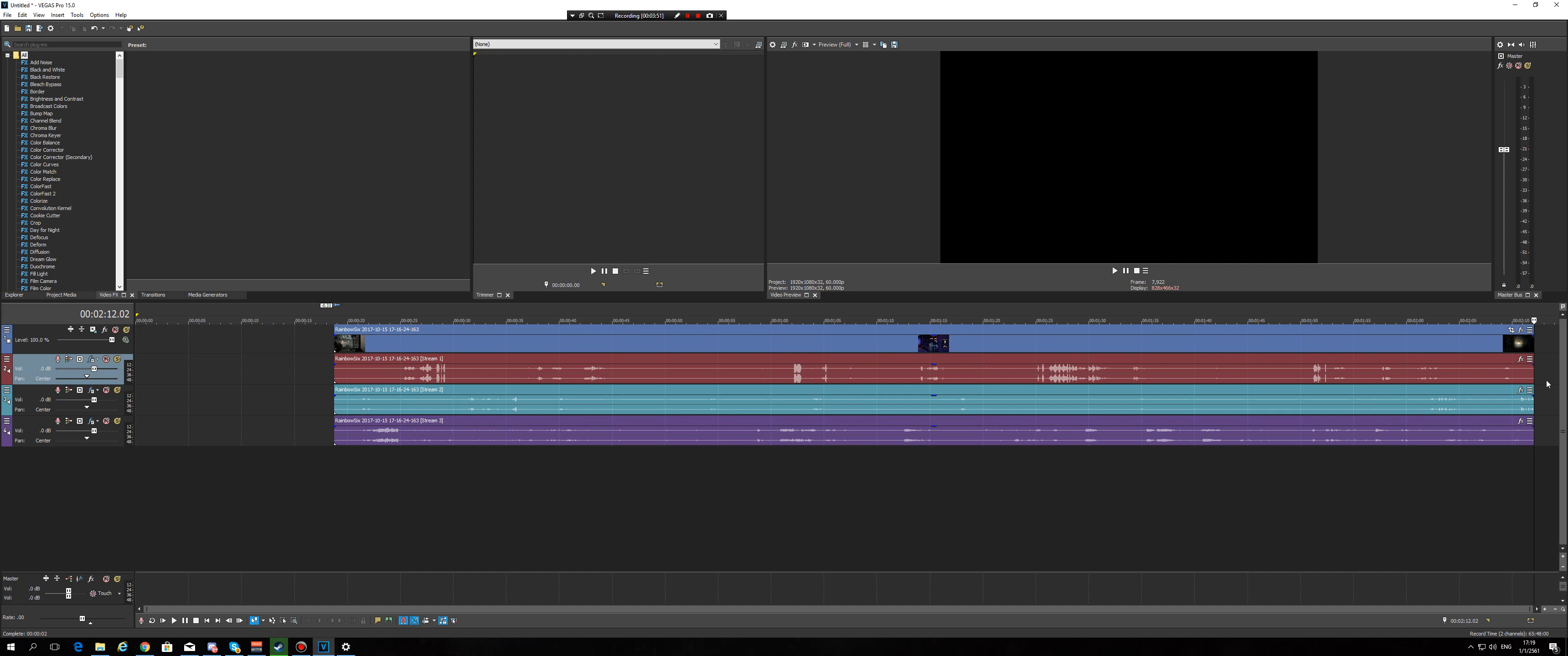
Step: Place the cursor in the gap at 00:00:18.25 and align the start of the grouped clip with it
click(243, 361)
drag(243, 343, 132, 347)
click(331, 350)
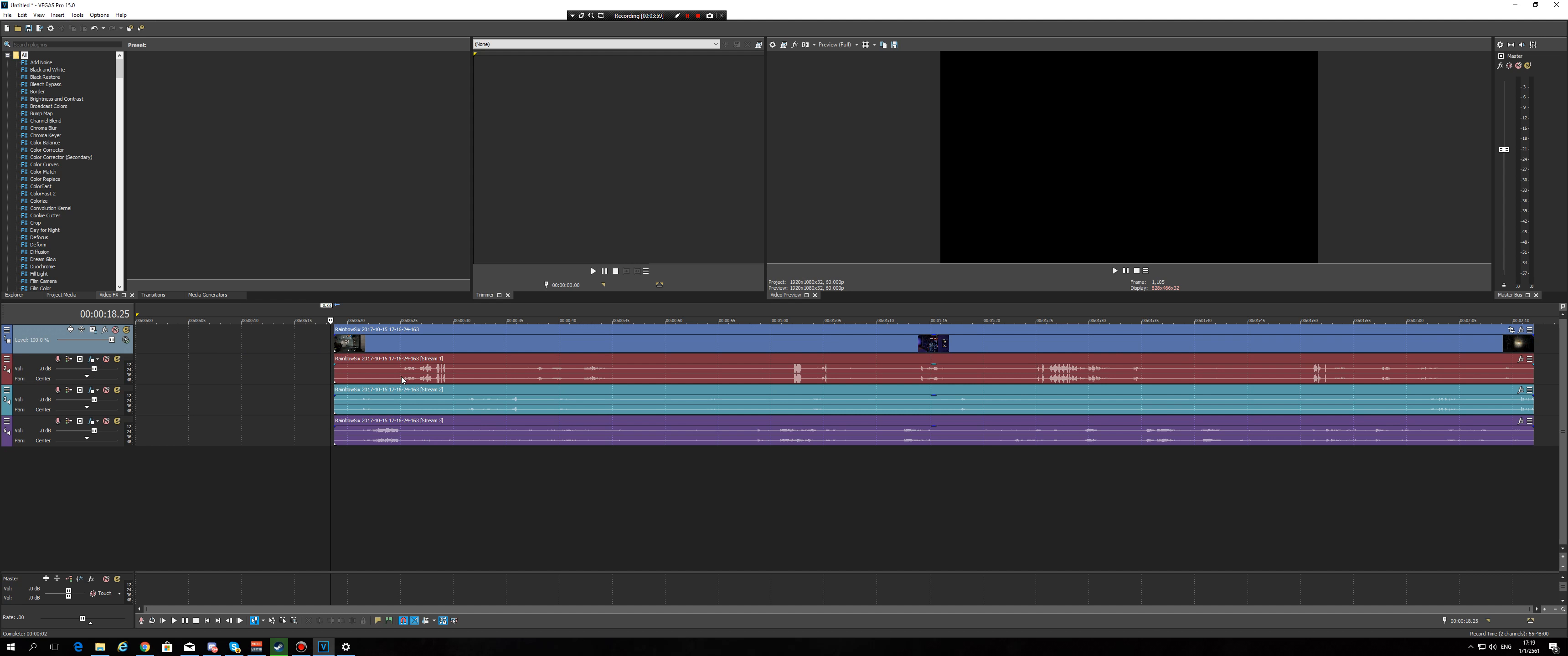
drag(383, 360, 381, 359)
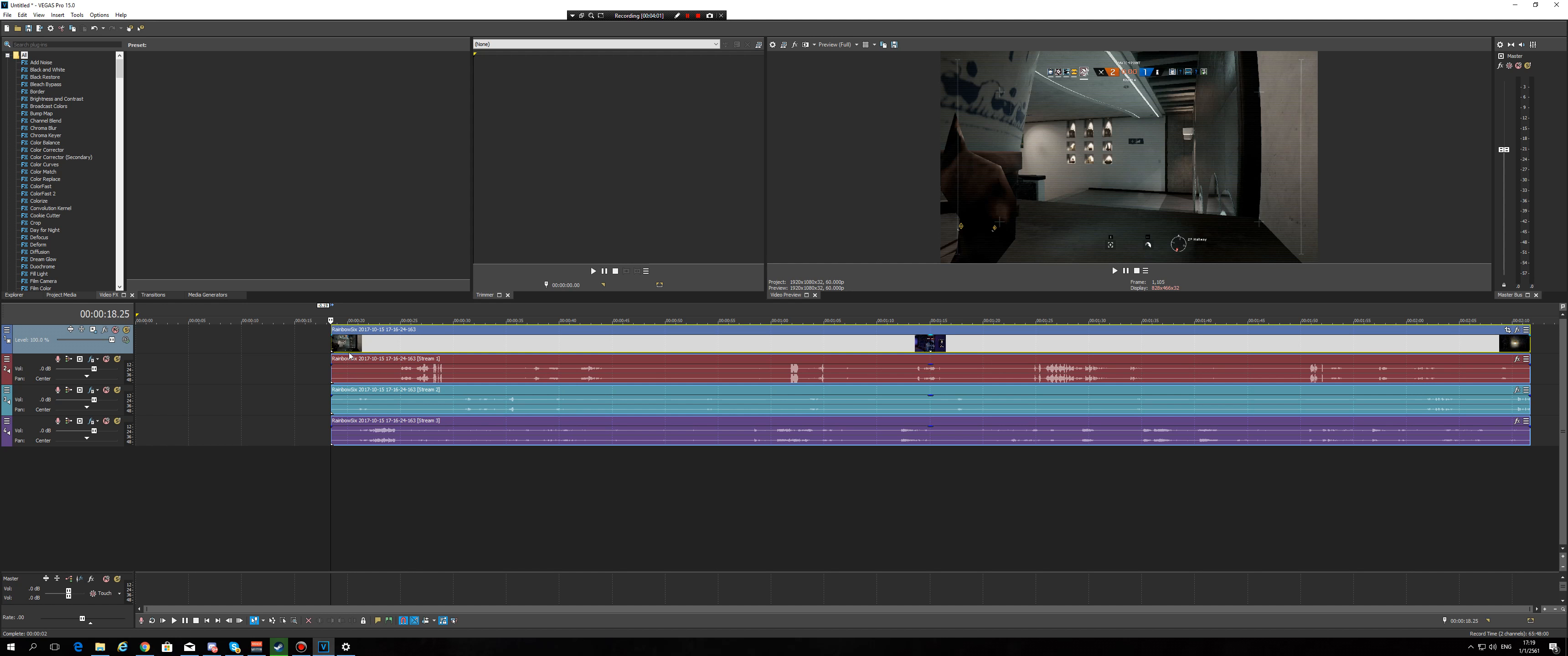
click(318, 357)
click(332, 347)
Step: Make a time selection that spans the whole clip, ending at 00:02:11.43
drag(316, 479, 641, 490)
click(325, 489)
click(494, 492)
click(482, 490)
drag(330, 494, 331, 493)
drag(640, 499, 1530, 516)
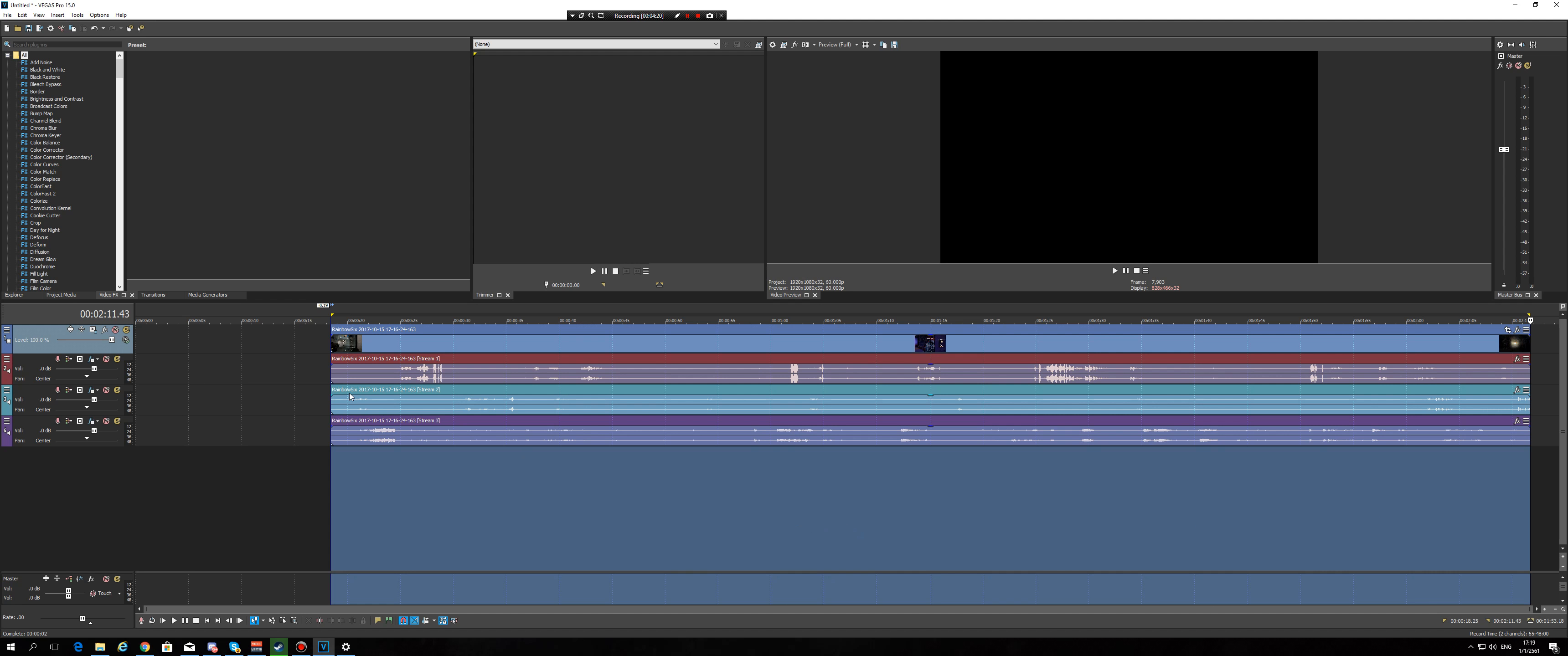
Step: Extend the time selection back to the start of the timeline, and collapse it to nothing
click(329, 461)
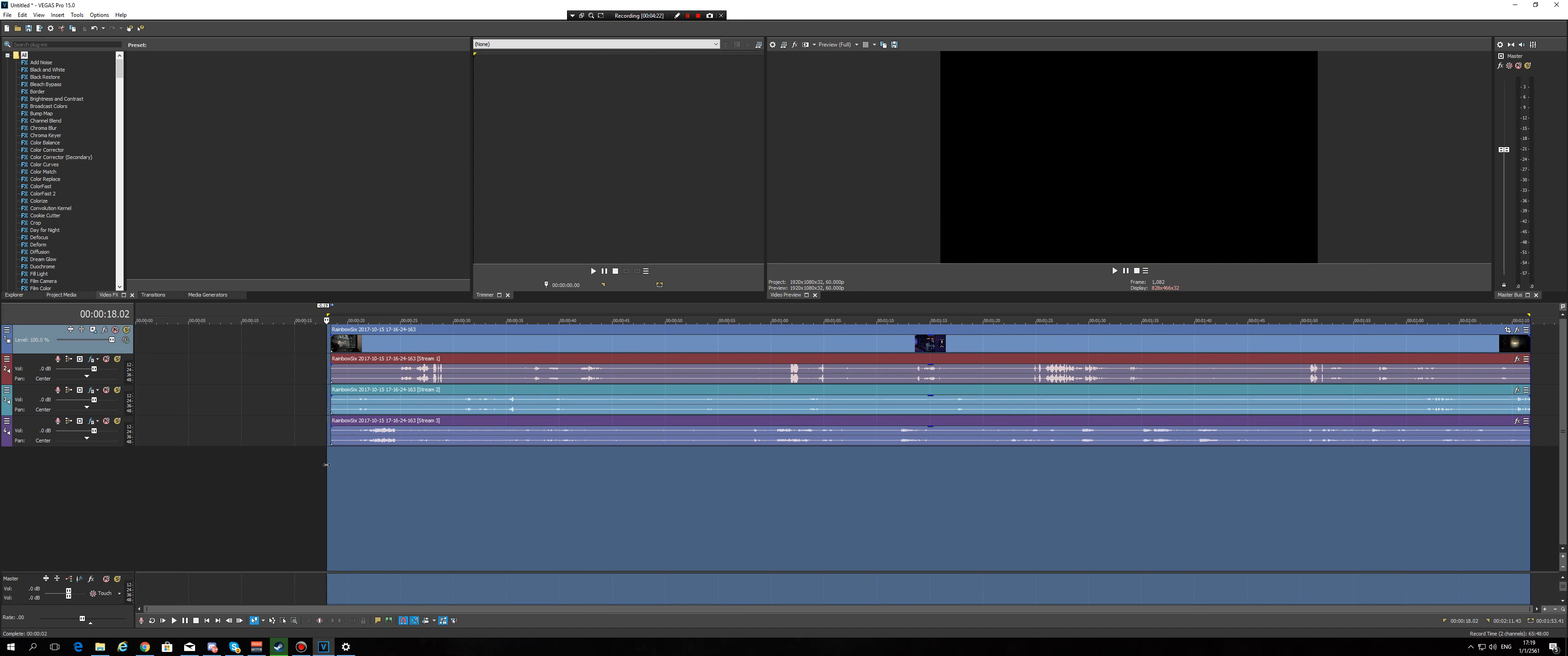
drag(334, 476, 169, 470)
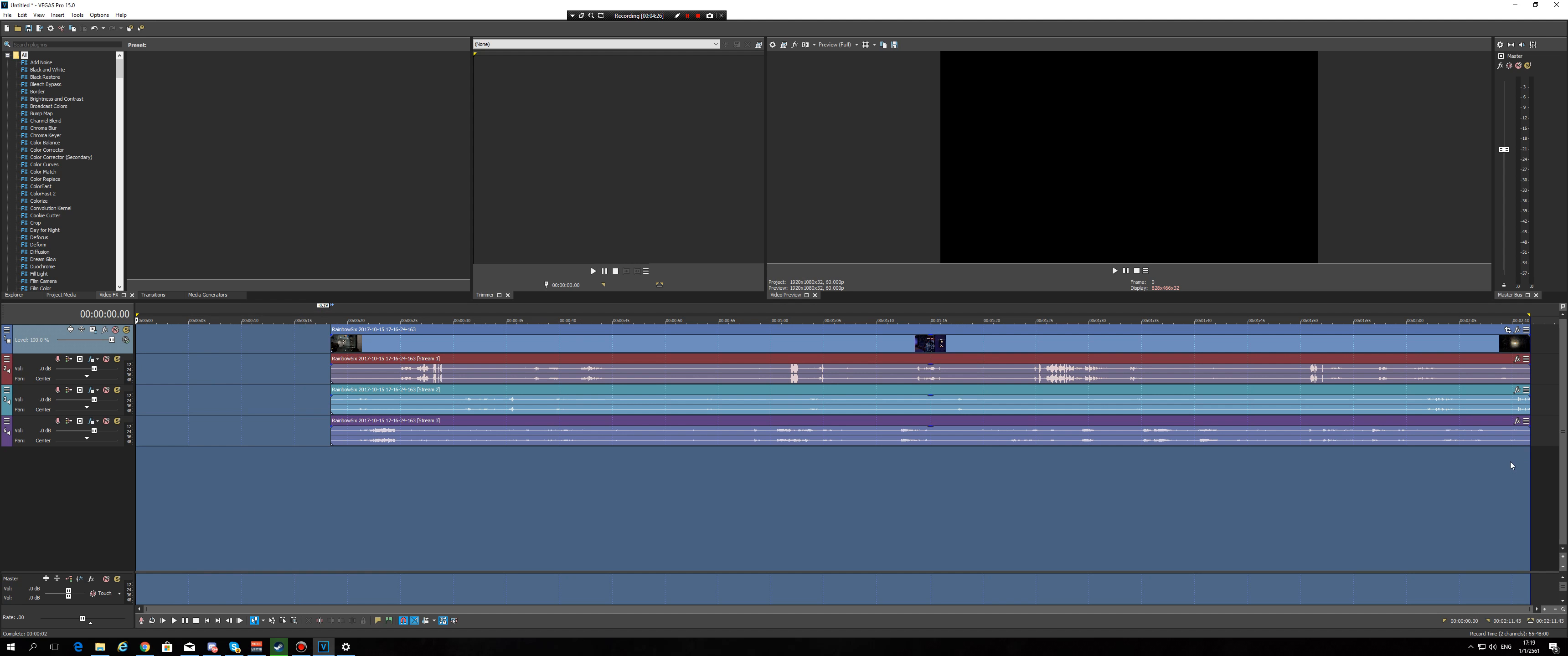
drag(1531, 474, 136, 474)
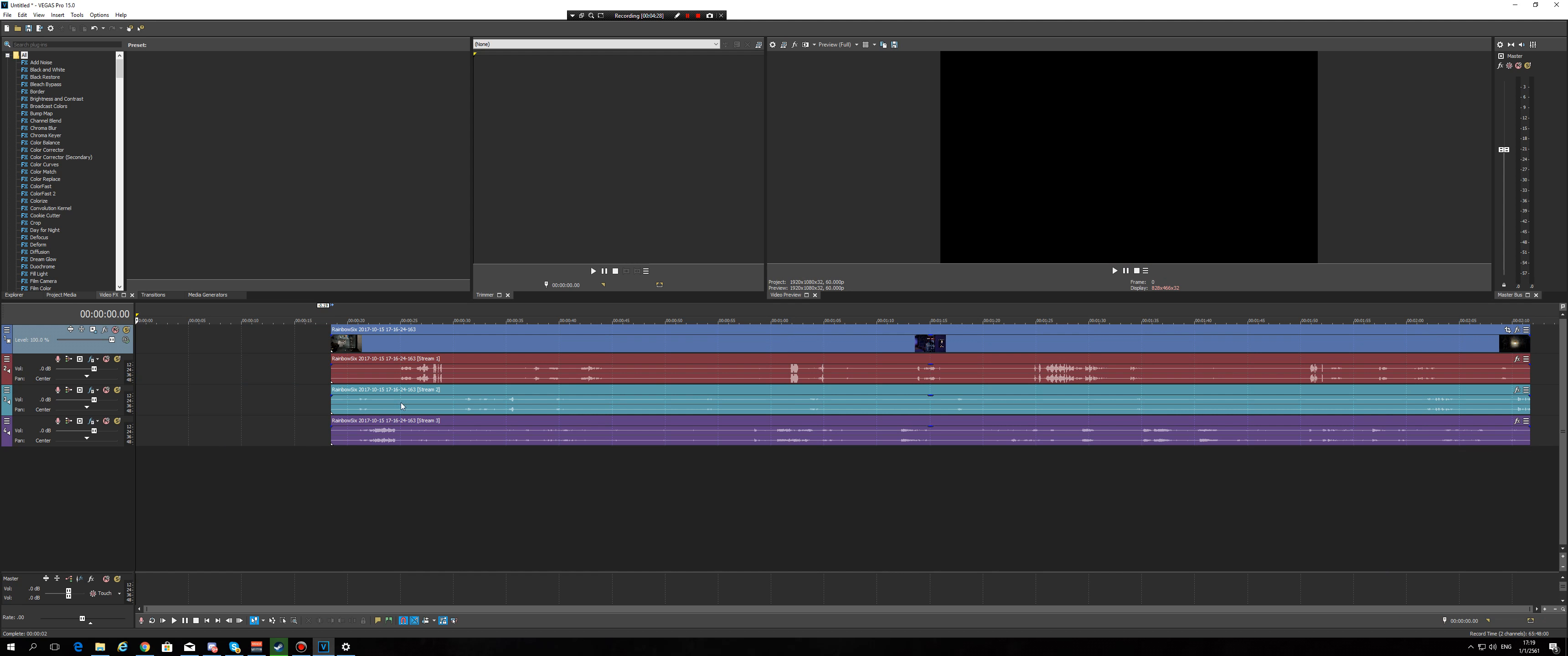
Step: Move the grouped clip back to the start of the timeline, closing the gap before it
drag(364, 333, 159, 338)
click(152, 341)
click(172, 344)
click(202, 345)
click(320, 347)
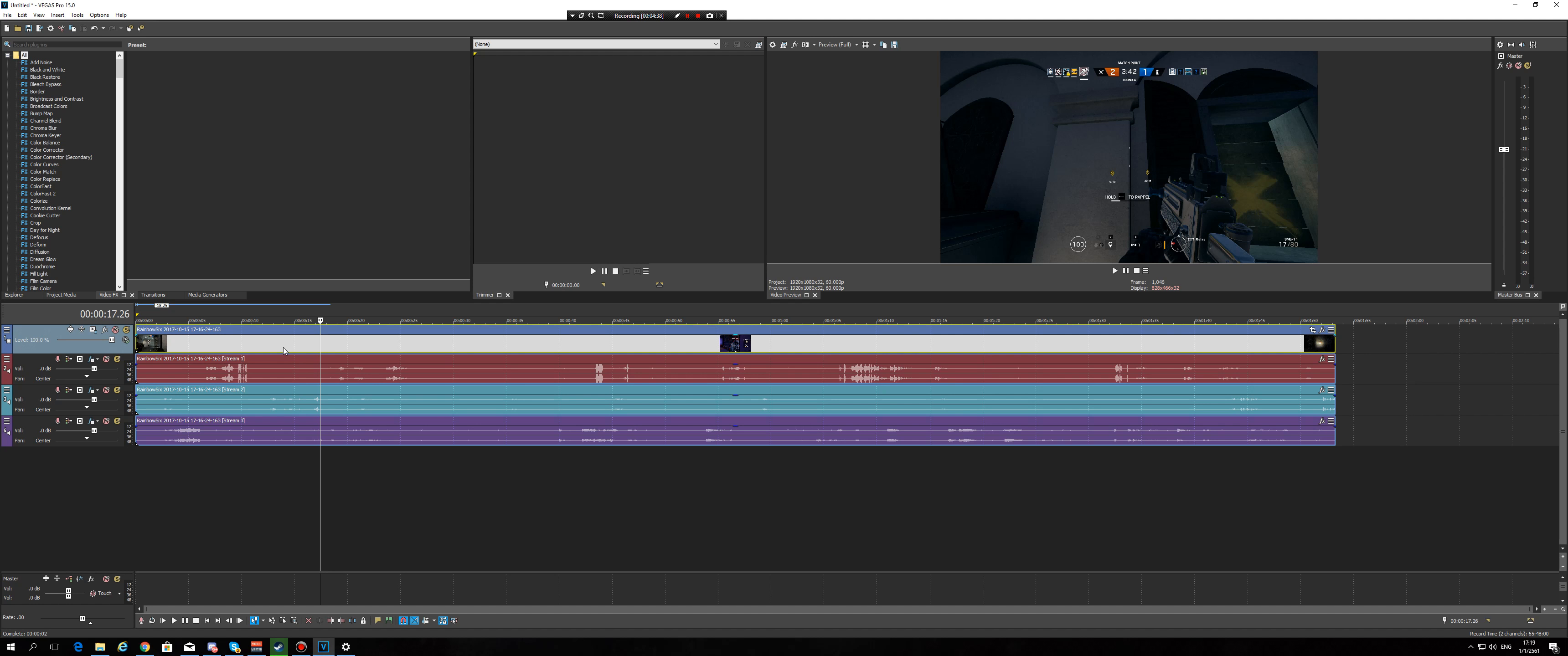
Step: Split the gameplay clip and its audio streams at many points between about 10 and 45 seconds
click(312, 346)
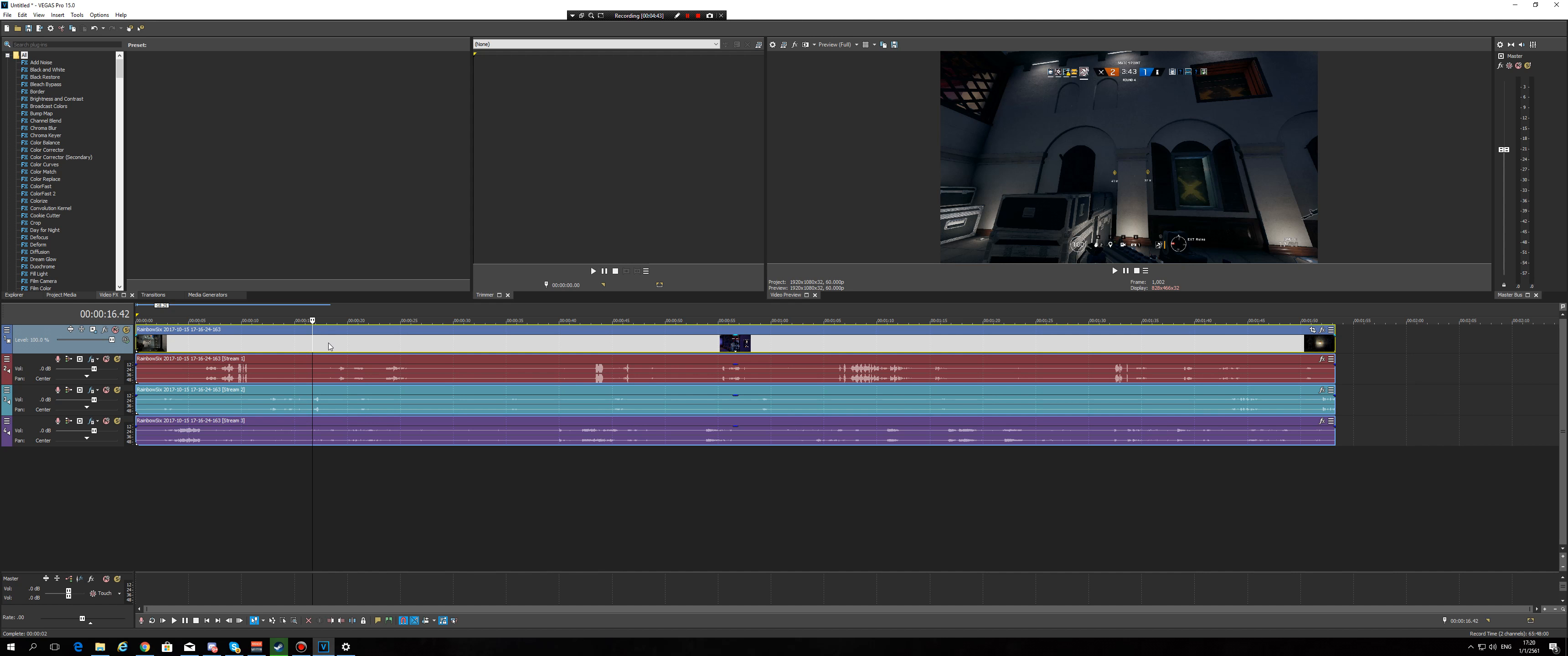
key(s)
click(394, 346)
key(s)
click(475, 346)
key(s)
click(543, 347)
key(s)
click(442, 347)
key(s)
click(352, 347)
key(s)
click(414, 347)
key(s)
click(518, 347)
key(s)
click(581, 346)
key(s)
click(481, 346)
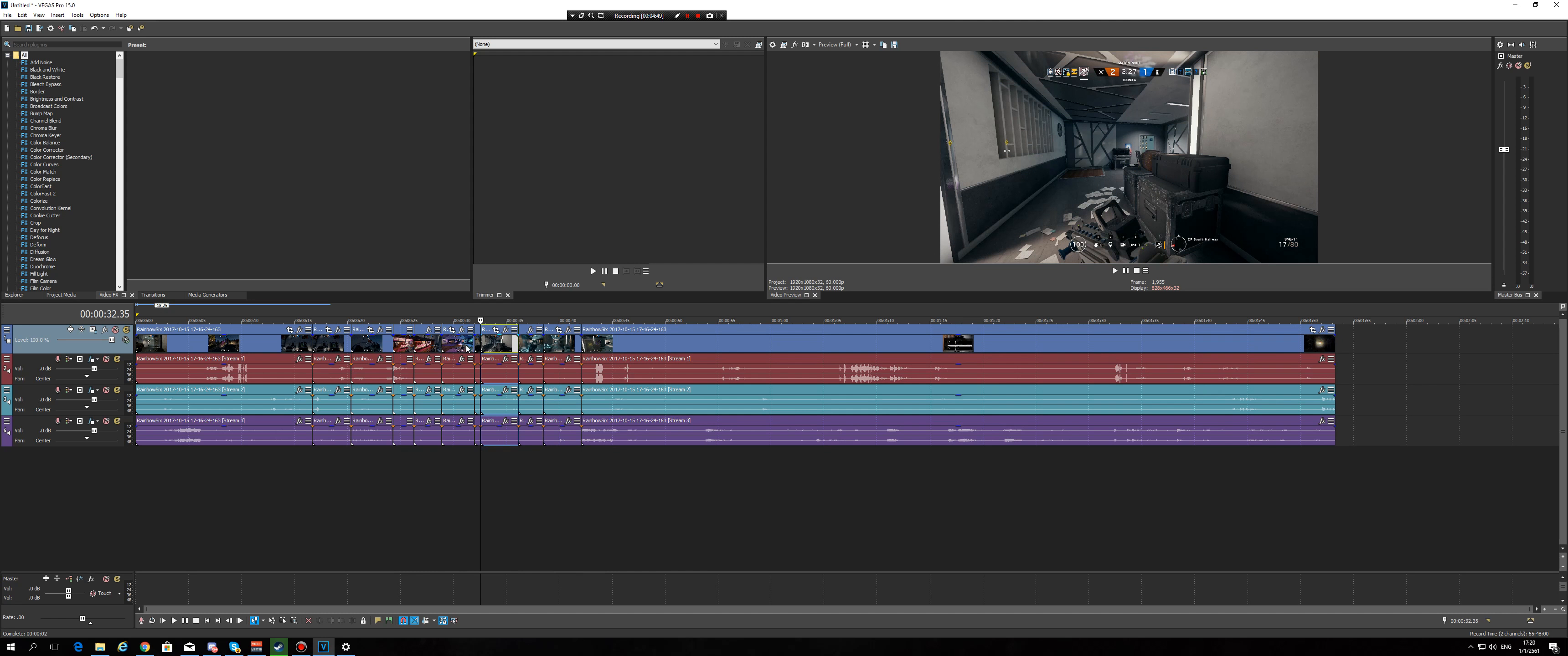
click(615, 346)
key(s)
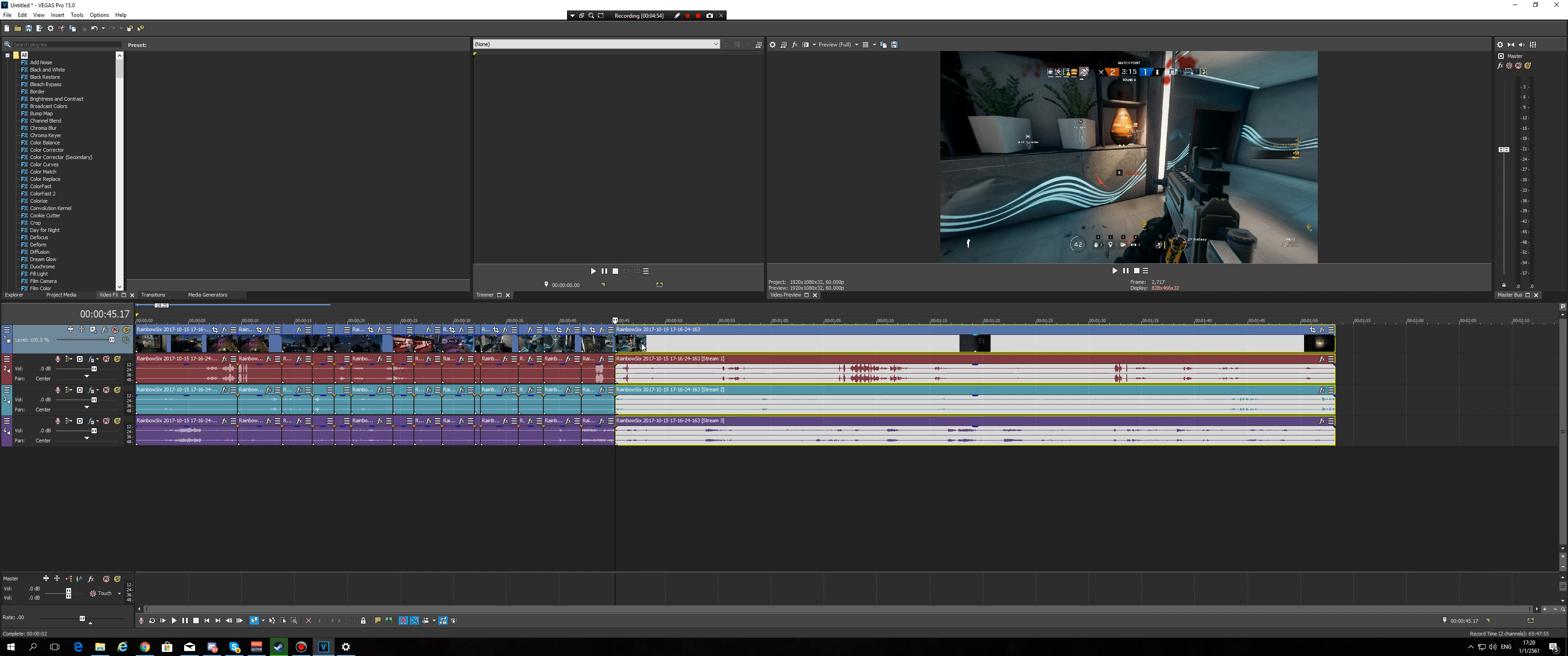
Step: Undo all the splits so the gameplay clip is one piece again
key(ctrl+z)
key(ctrl+z)
key(ctrl+z)
key(ctrl+z)
key(ctrl+z)
key(ctrl+z)
key(ctrl+z)
key(ctrl+z)
key(ctrl+z)
key(ctrl+z)
key(ctrl+z)
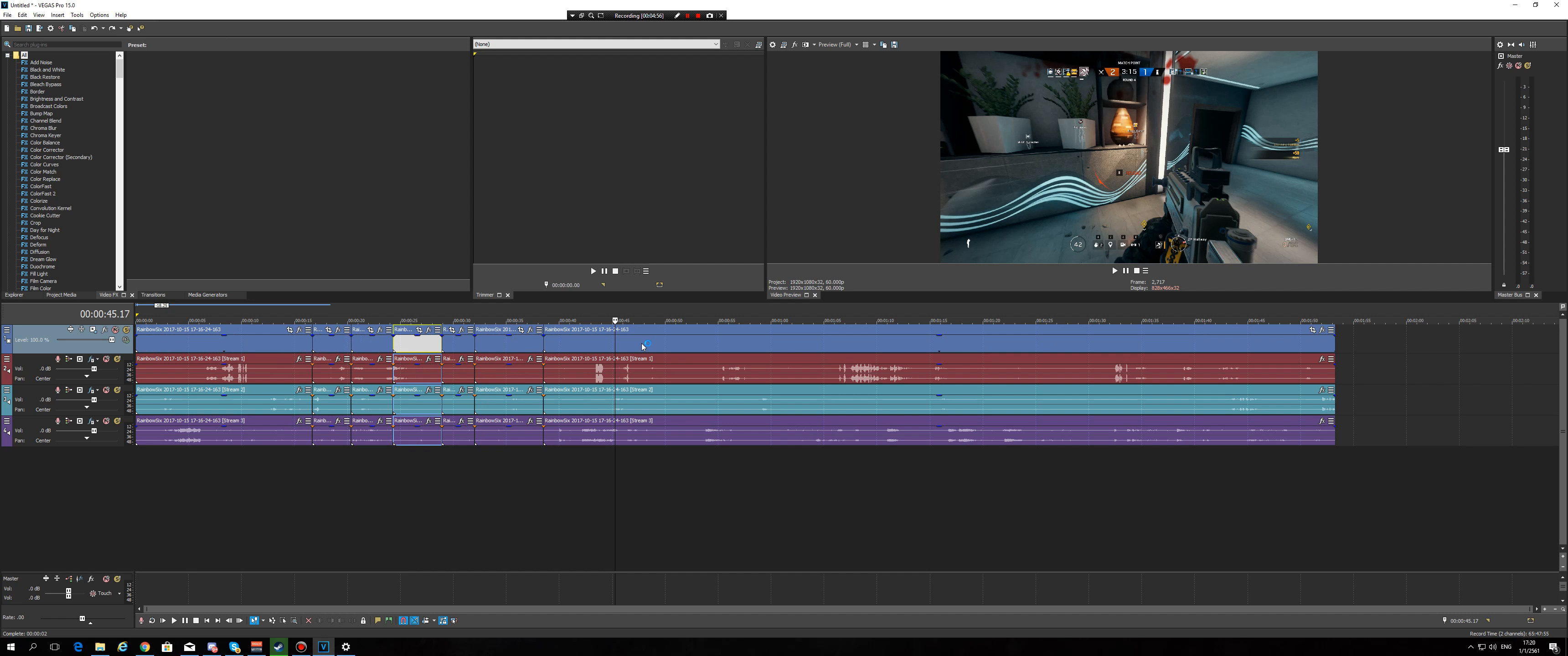
key(ctrl+z)
key(ctrl+z)
key(ctrl+z)
Step: Move the grouped clip to start about 8 seconds into the timeline and place the cursor on its first audio stream at 00:00:14.54
click(374, 346)
click(352, 346)
click(318, 347)
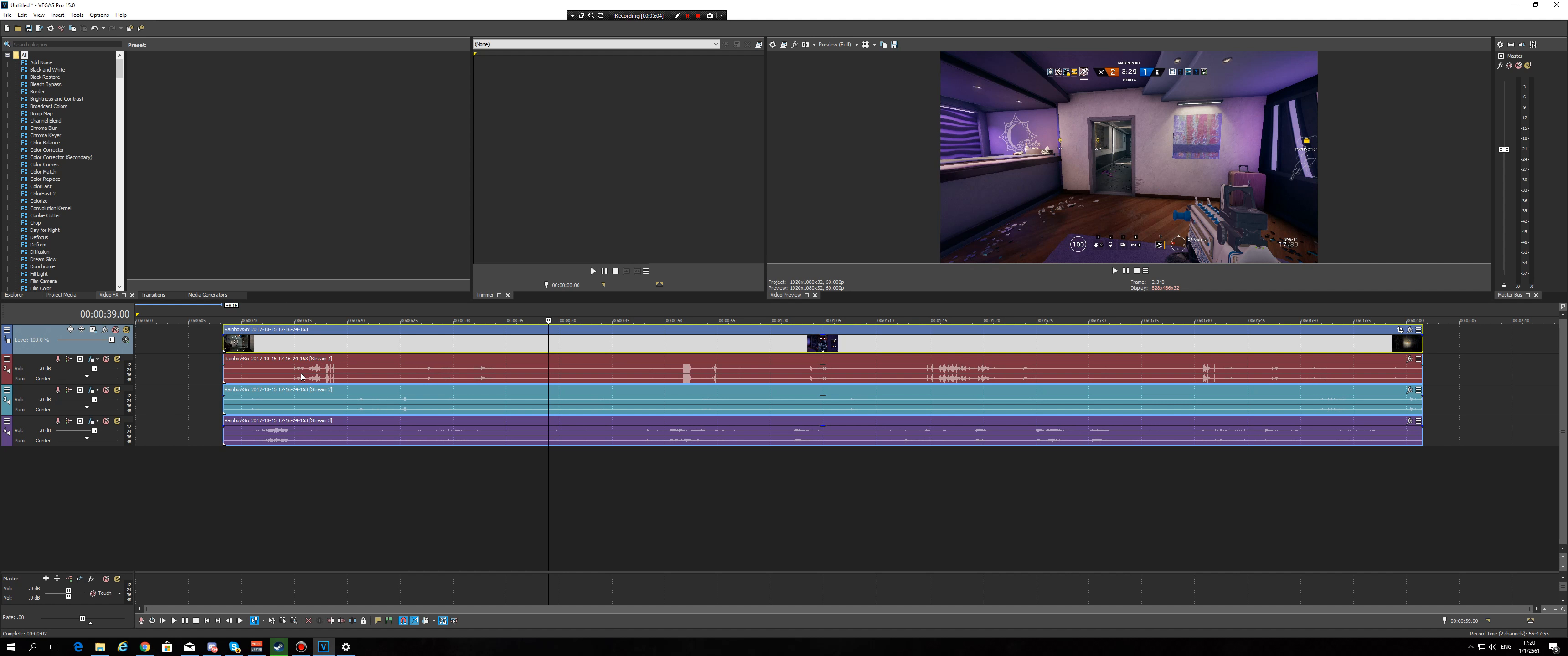
click(301, 377)
click(316, 350)
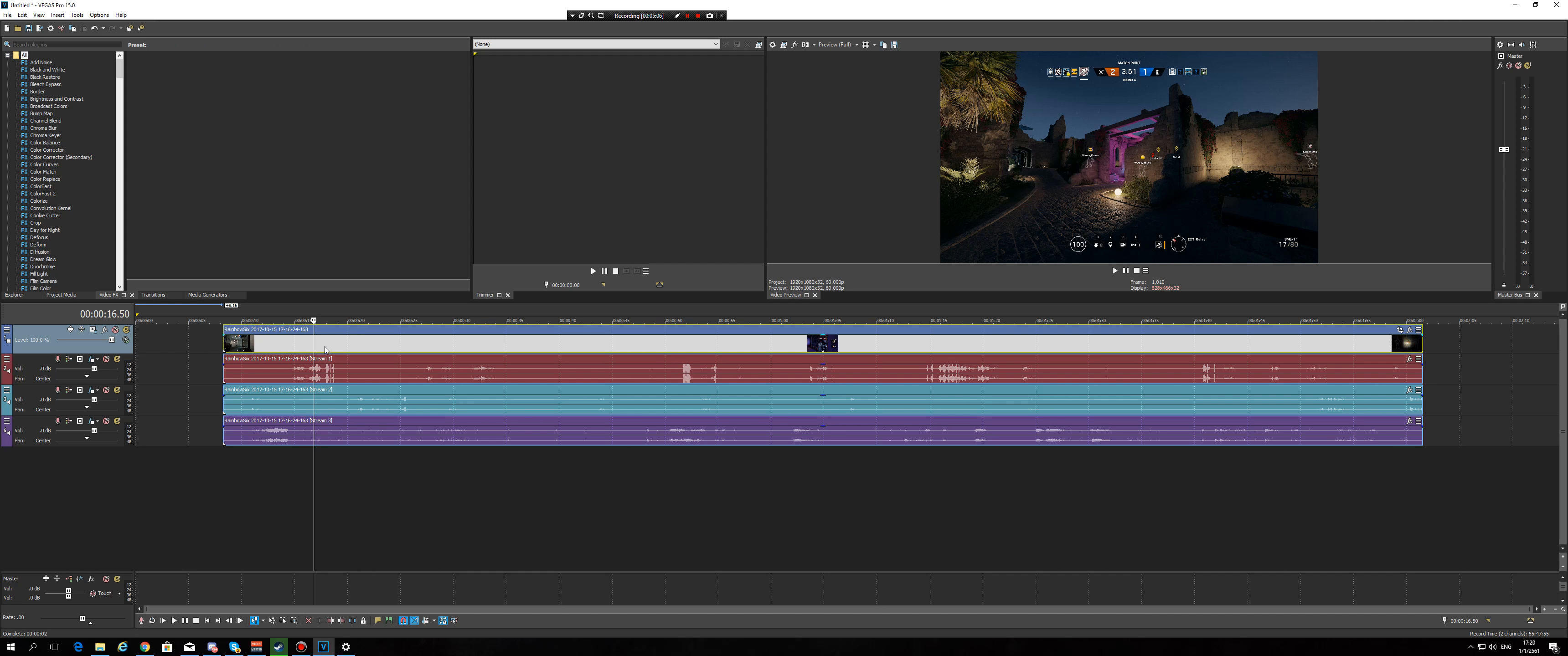
click(292, 375)
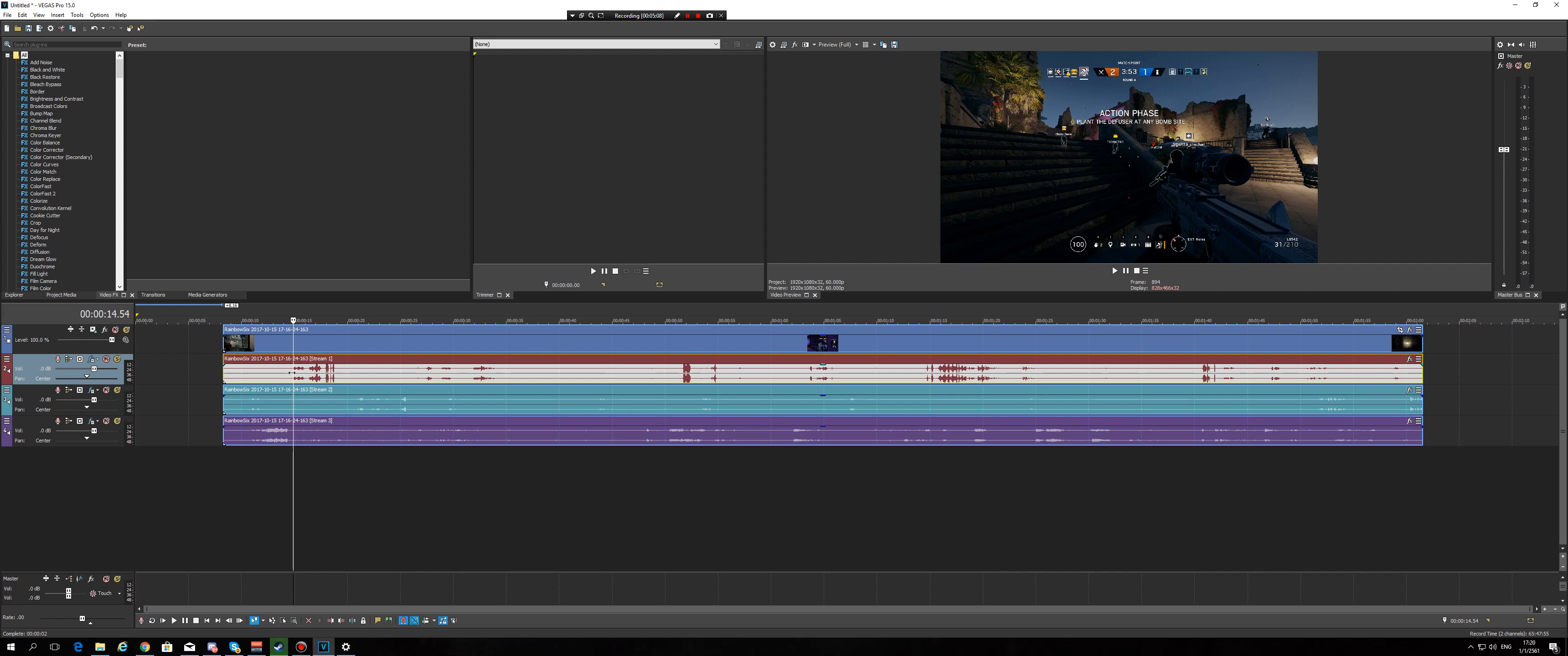
Step: Select the first audio stream of the clip and ungroup it from the video and other audio streams
click(329, 356)
click(485, 356)
click(422, 356)
drag(416, 356, 285, 377)
click(298, 373)
click(274, 375)
click(308, 375)
click(279, 378)
click(289, 378)
key(u)
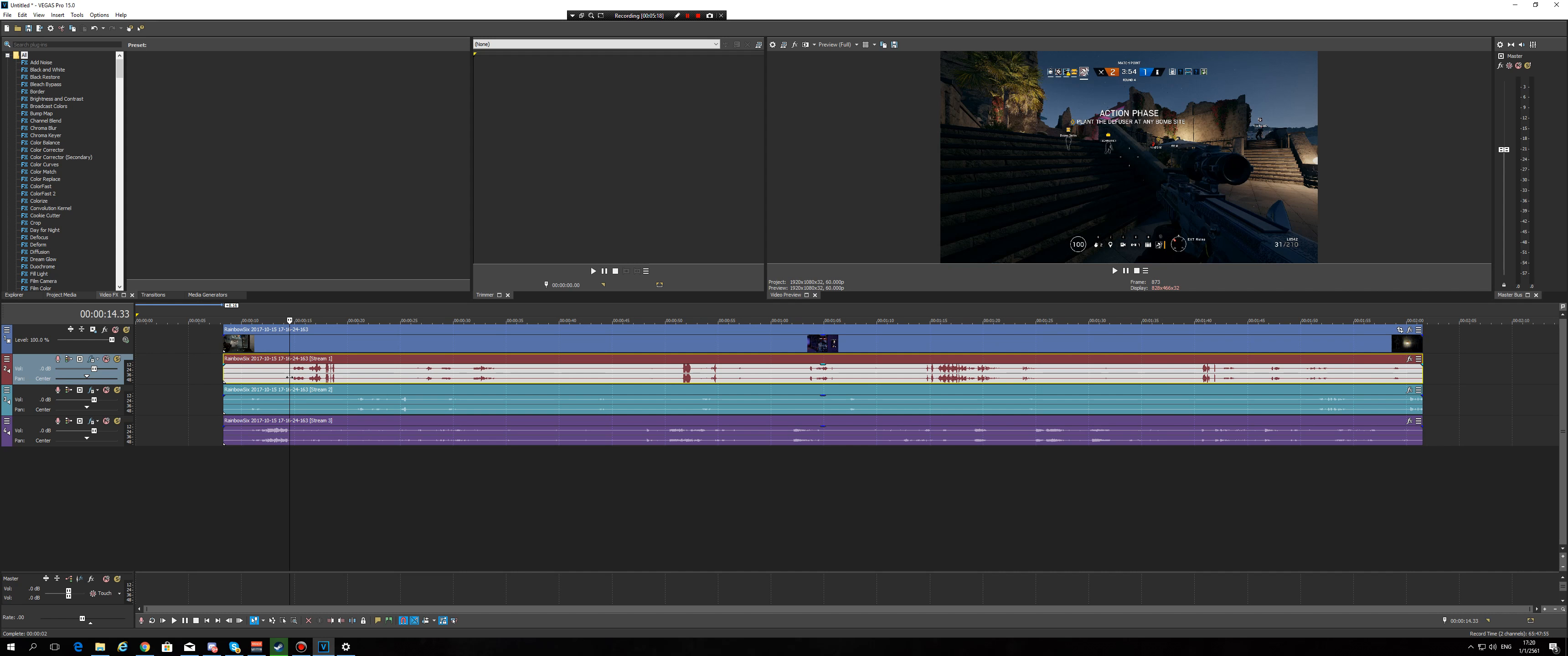
Step: Try moving the first audio stream and the video independently of each other, and undo the last change
mouse_move(311, 376)
mouse_down()
mouse_move(365, 376)
mouse_move(261, 376)
mouse_move(321, 380)
mouse_up()
drag(335, 346, 293, 388)
key(ctrl+z)
Step: Ungroup the first audio stream again and shift the clip to start about 7.5 seconds into the timeline
key(u)
drag(319, 339, 301, 379)
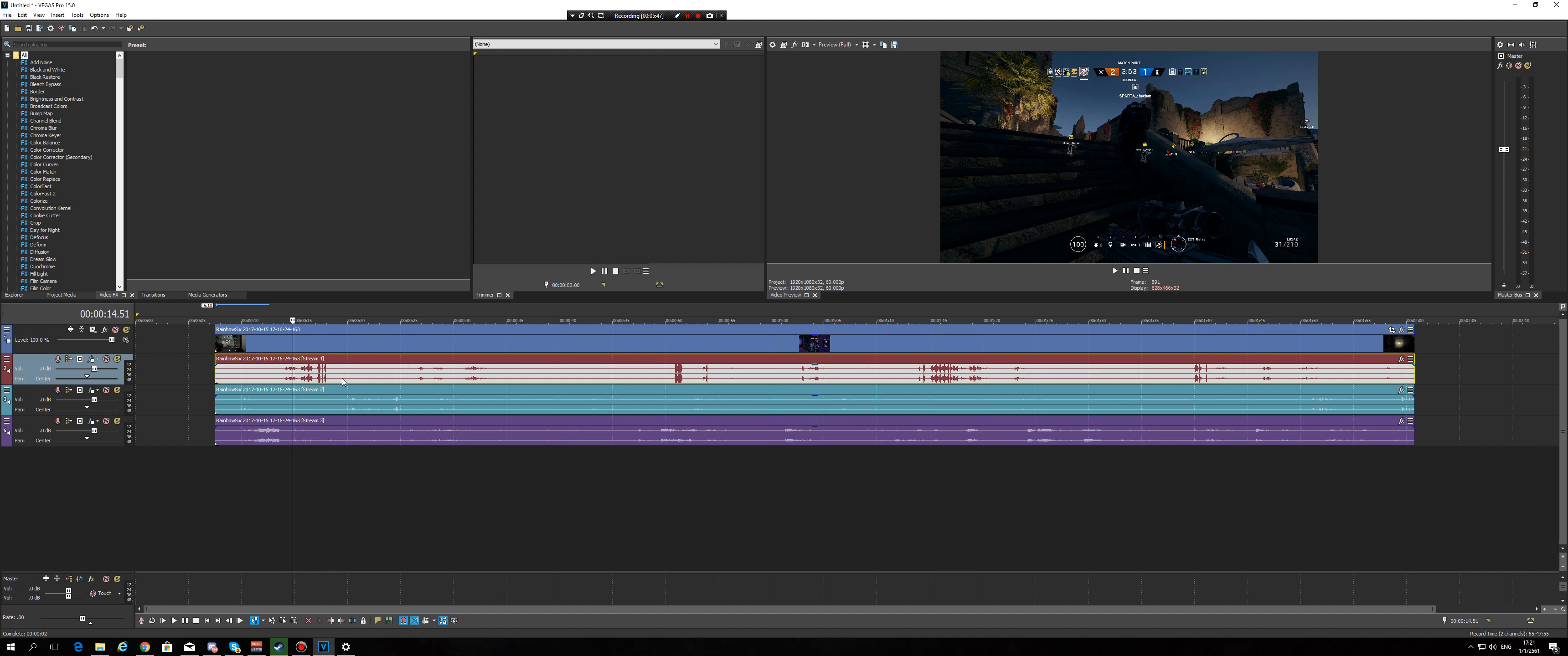
mouse_move(343, 382)
mouse_down()
mouse_move(537, 377)
mouse_move(316, 381)
mouse_up()
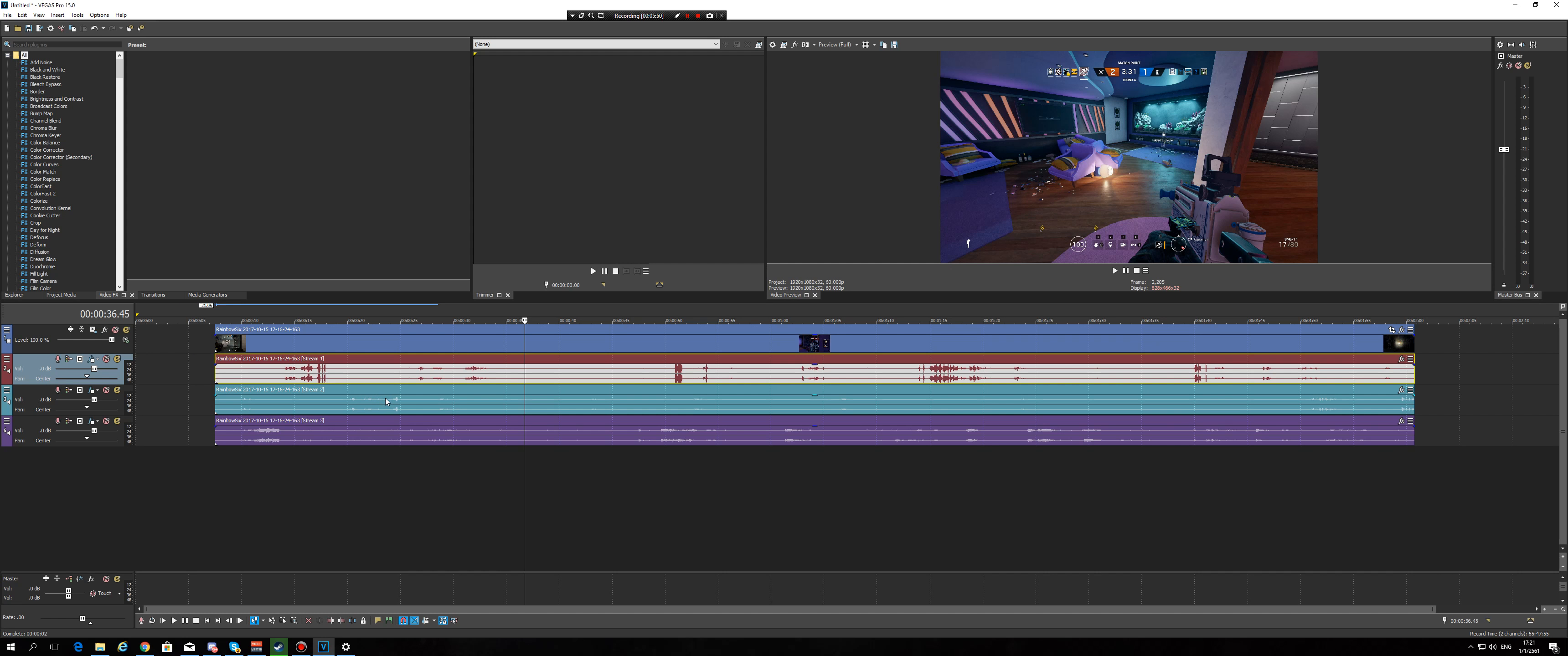
Step: Select the clip's video together with its three audio streams and regroup them
click(411, 358)
click(405, 344)
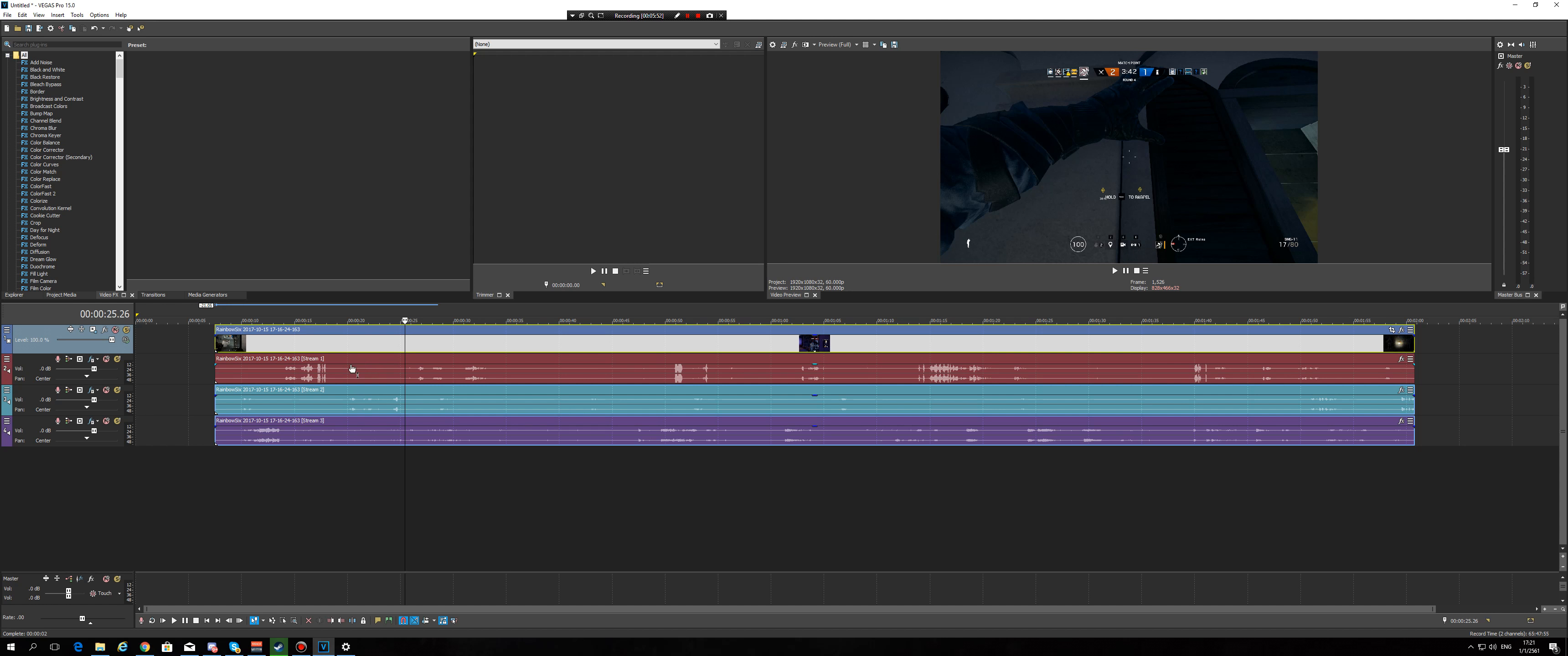
ctrl+click(418, 370)
ctrl+click(423, 403)
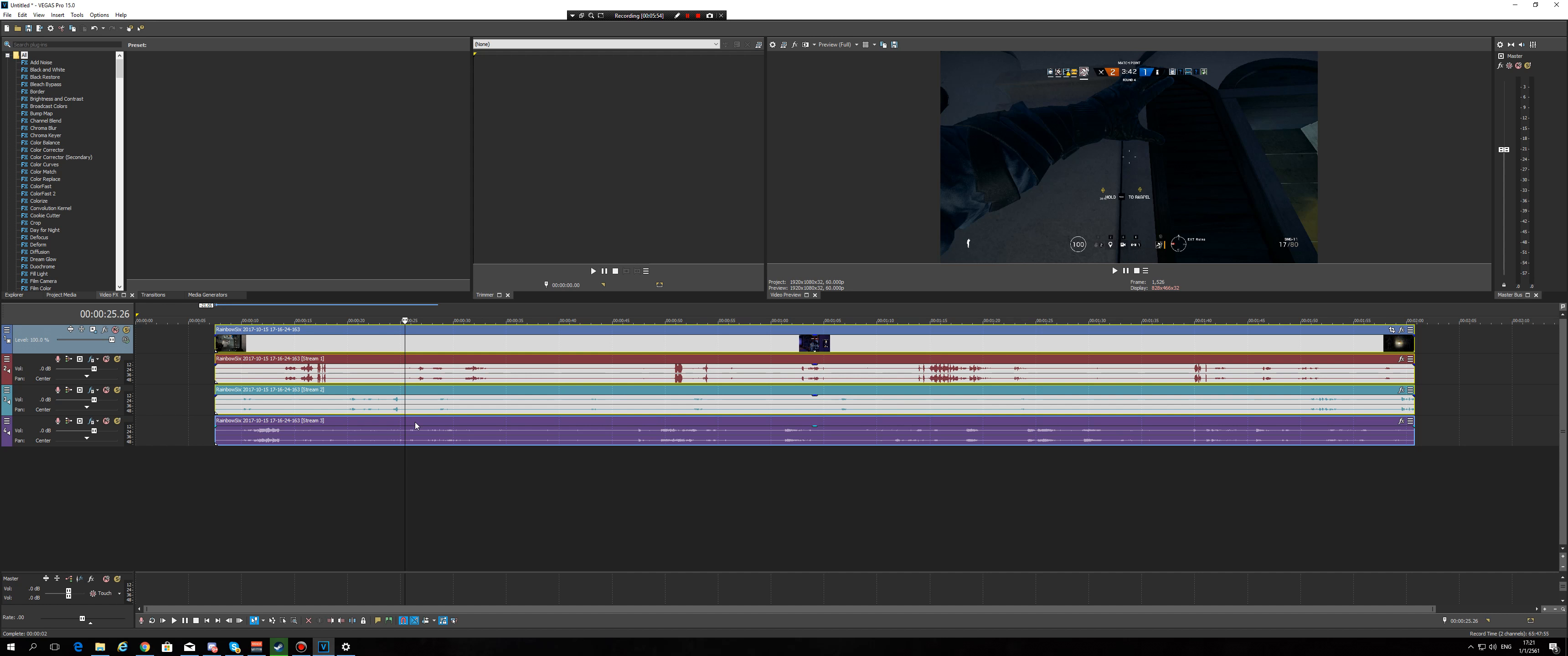
ctrl+click(429, 434)
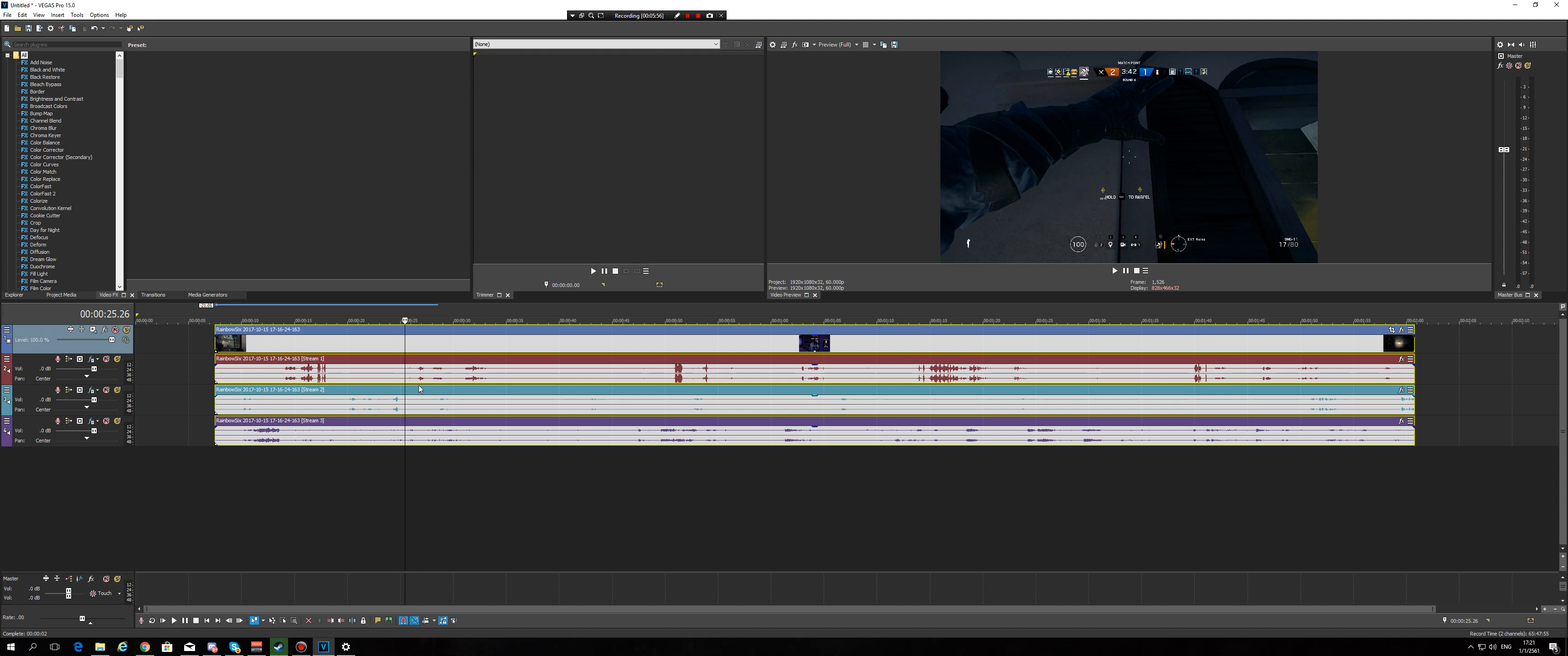
click(420, 371)
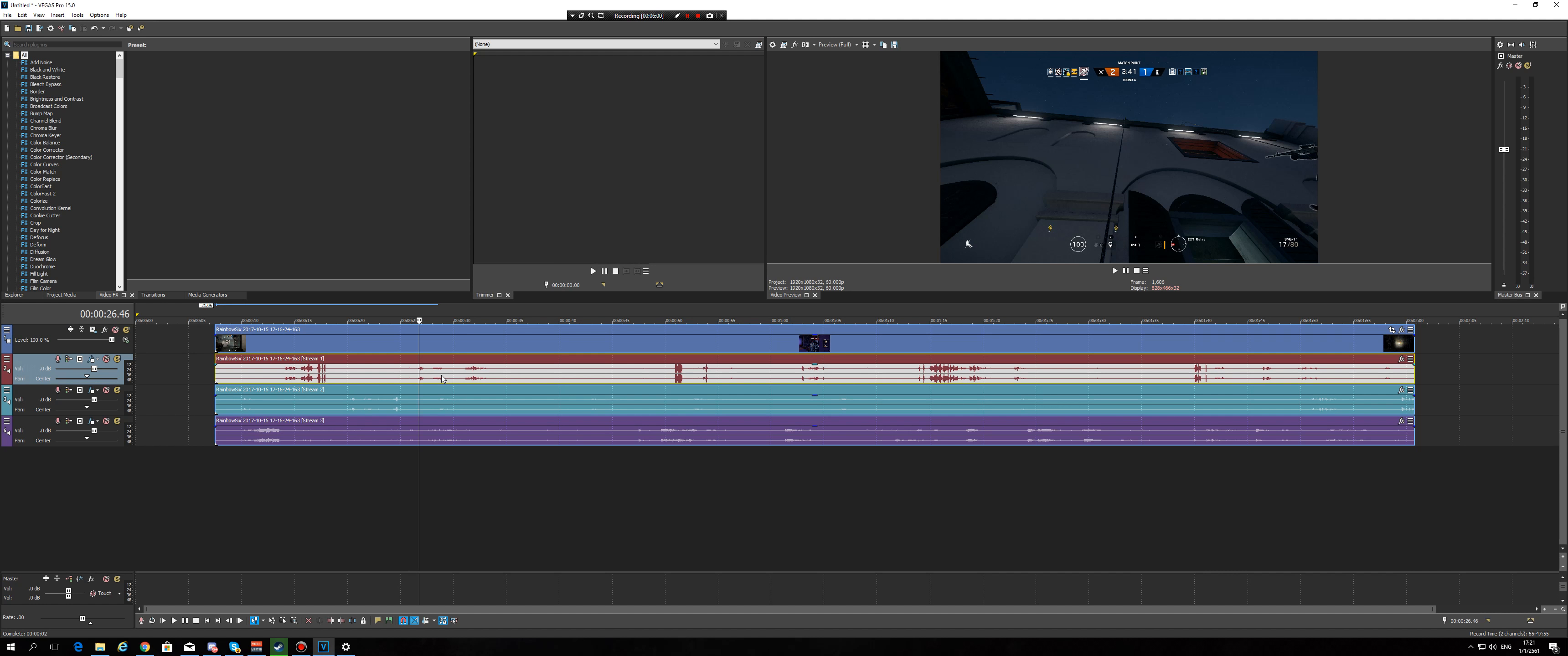
Step: Split the grouped clip at several points across all streams and delete every second piece, leaving four separate segments
scroll(420, 366, down, 2)
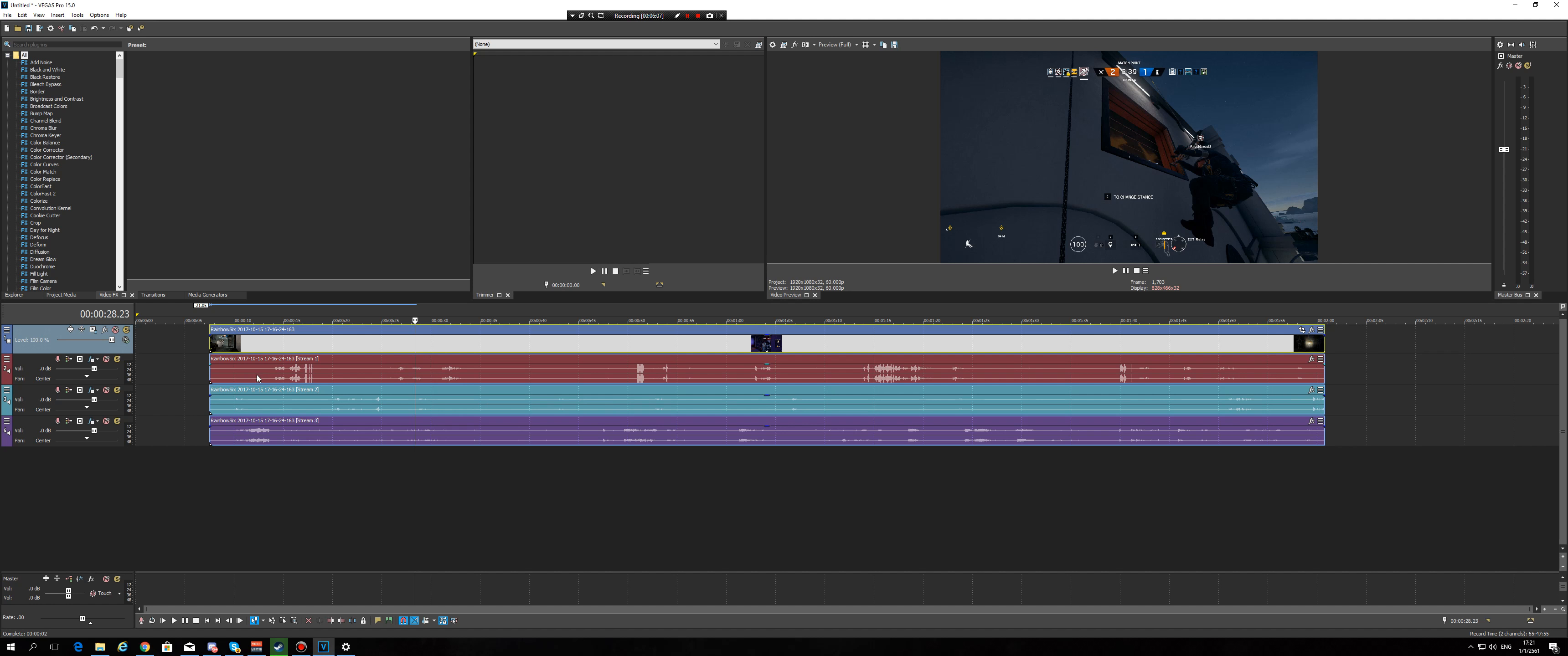
click(308, 377)
key(s)
click(413, 377)
key(s)
click(371, 377)
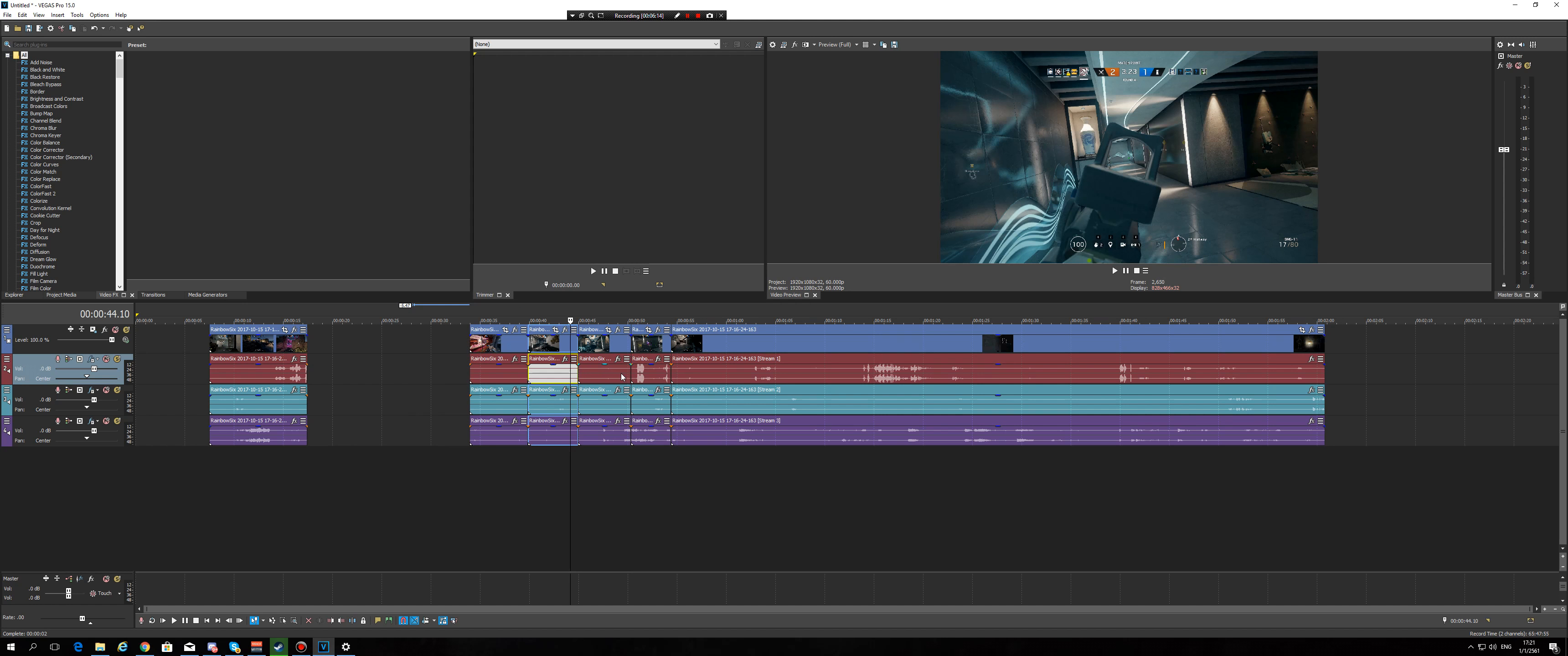
click(655, 377)
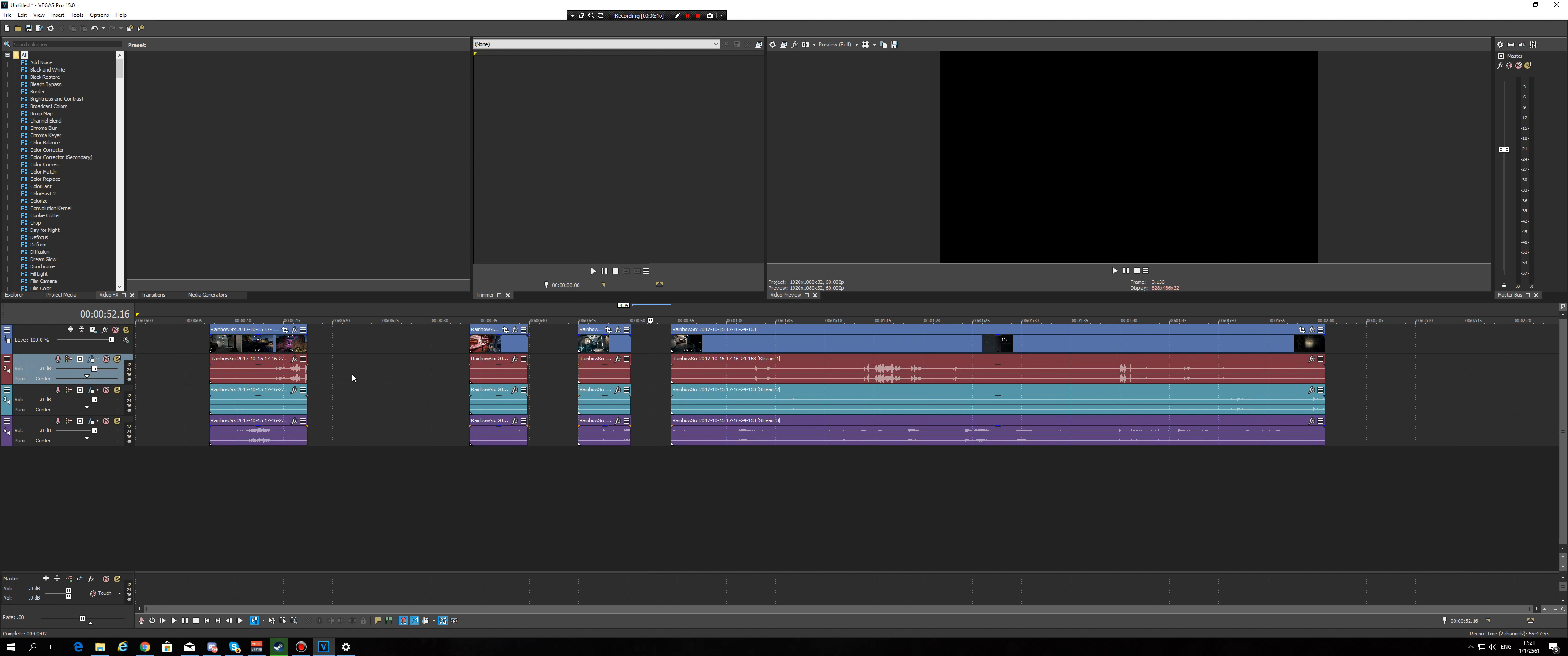
Step: Move the first segment closer to the second, and shift all segments together to start about 13 seconds into the timeline
drag(325, 378, 494, 382)
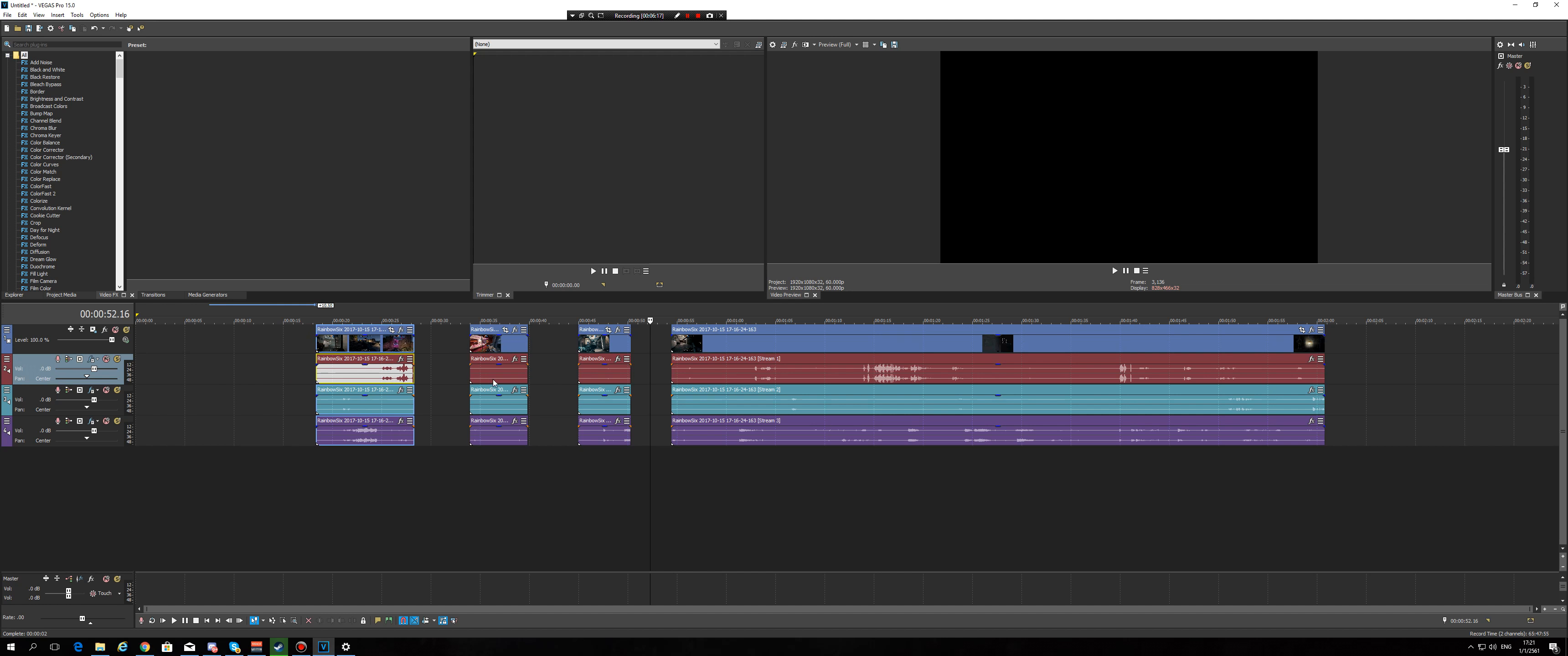
click(433, 368)
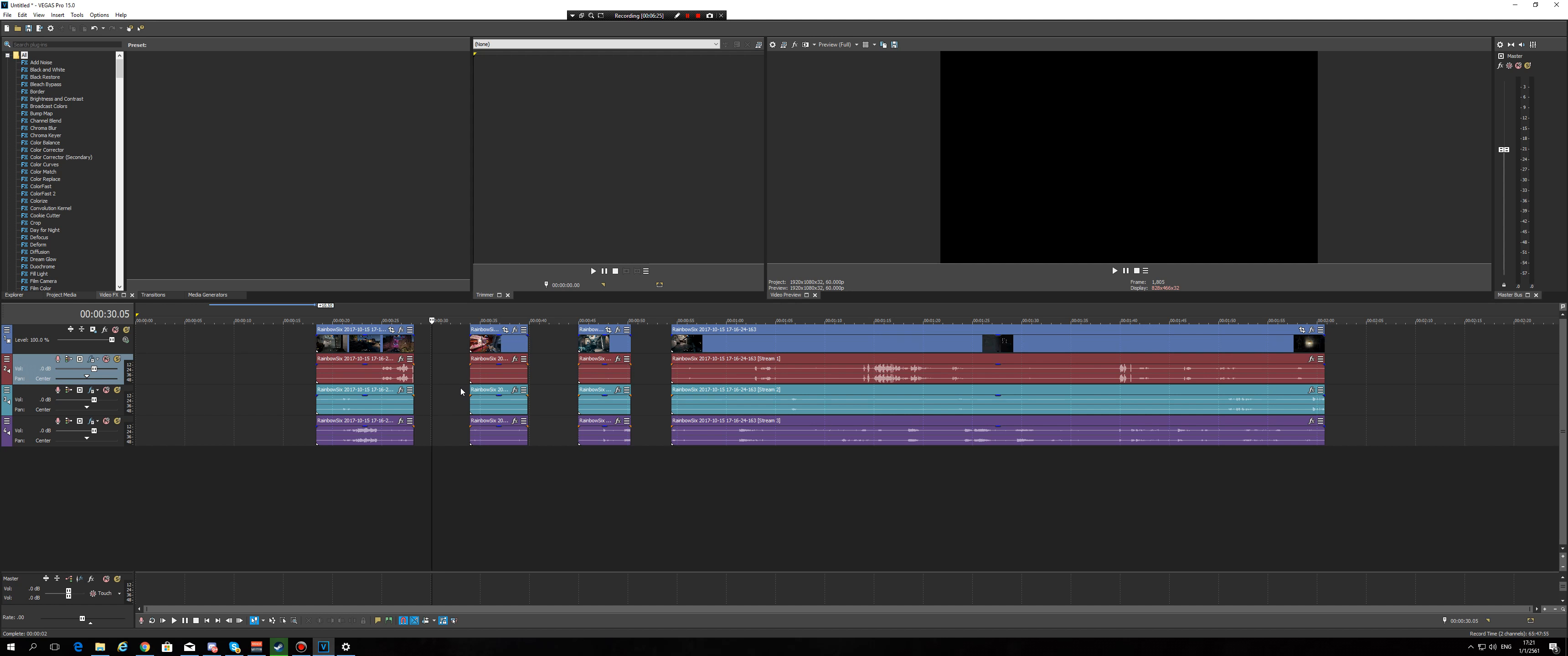
click(263, 355)
key(ctrl+a)
drag(402, 365, 285, 373)
click(382, 373)
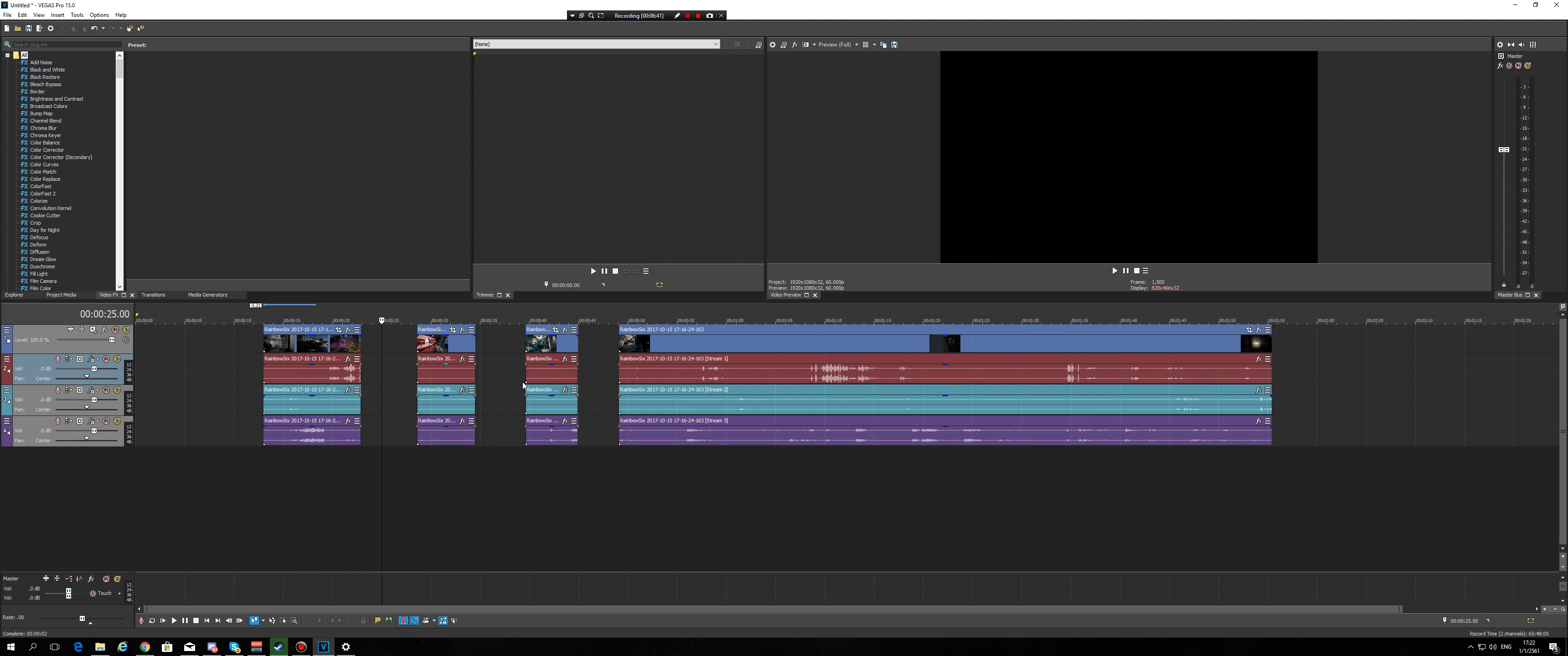
click(650, 381)
click(561, 378)
click(646, 378)
click(562, 378)
click(525, 368)
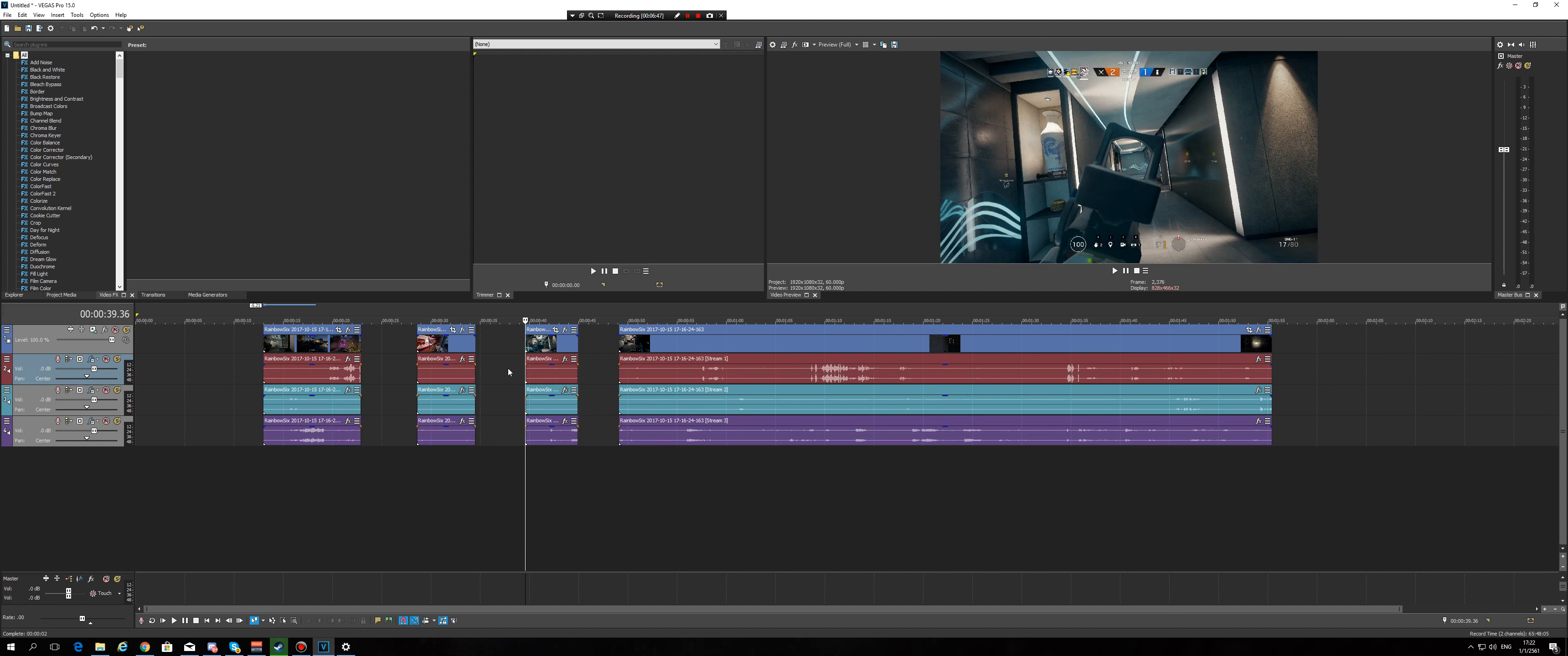
click(508, 369)
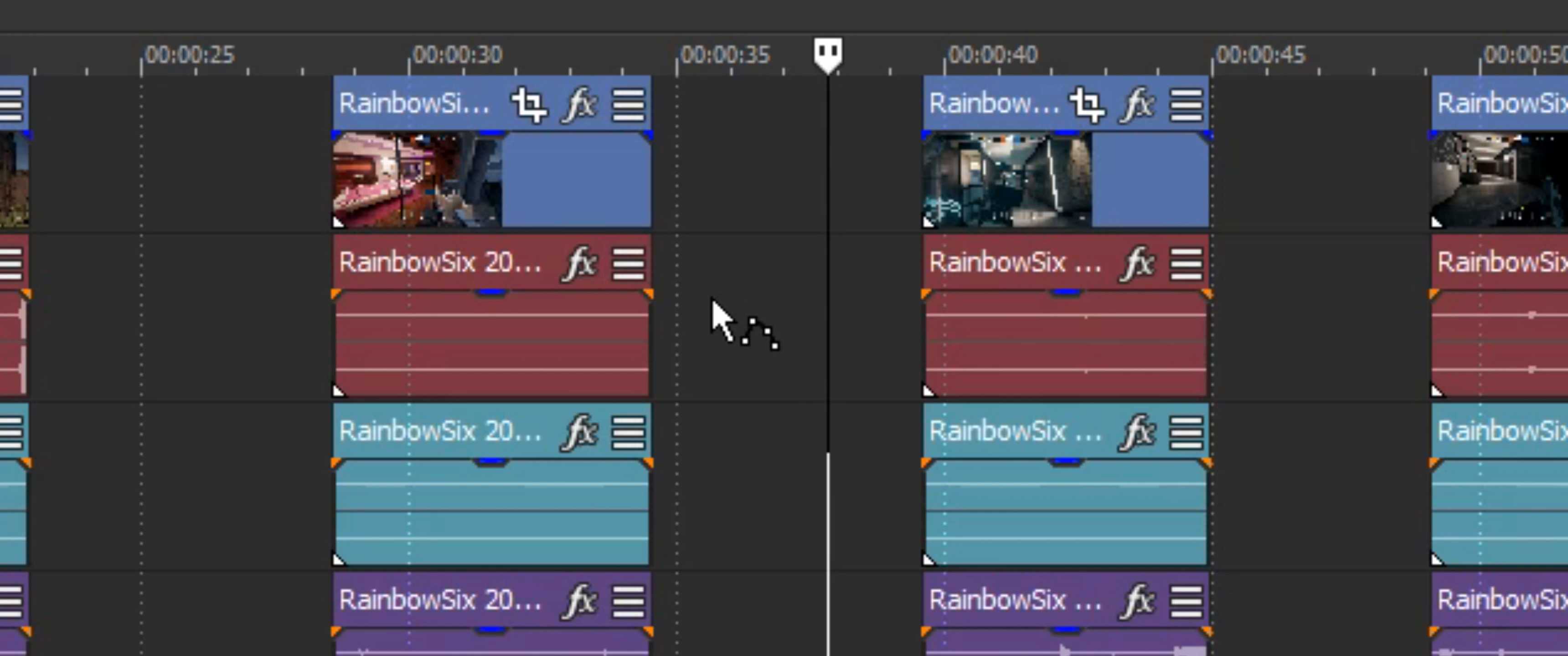
Step: With the Selection tool, select the last two segments with all their streams and move them about 1.8 seconds earlier
drag(663, 265, 713, 299)
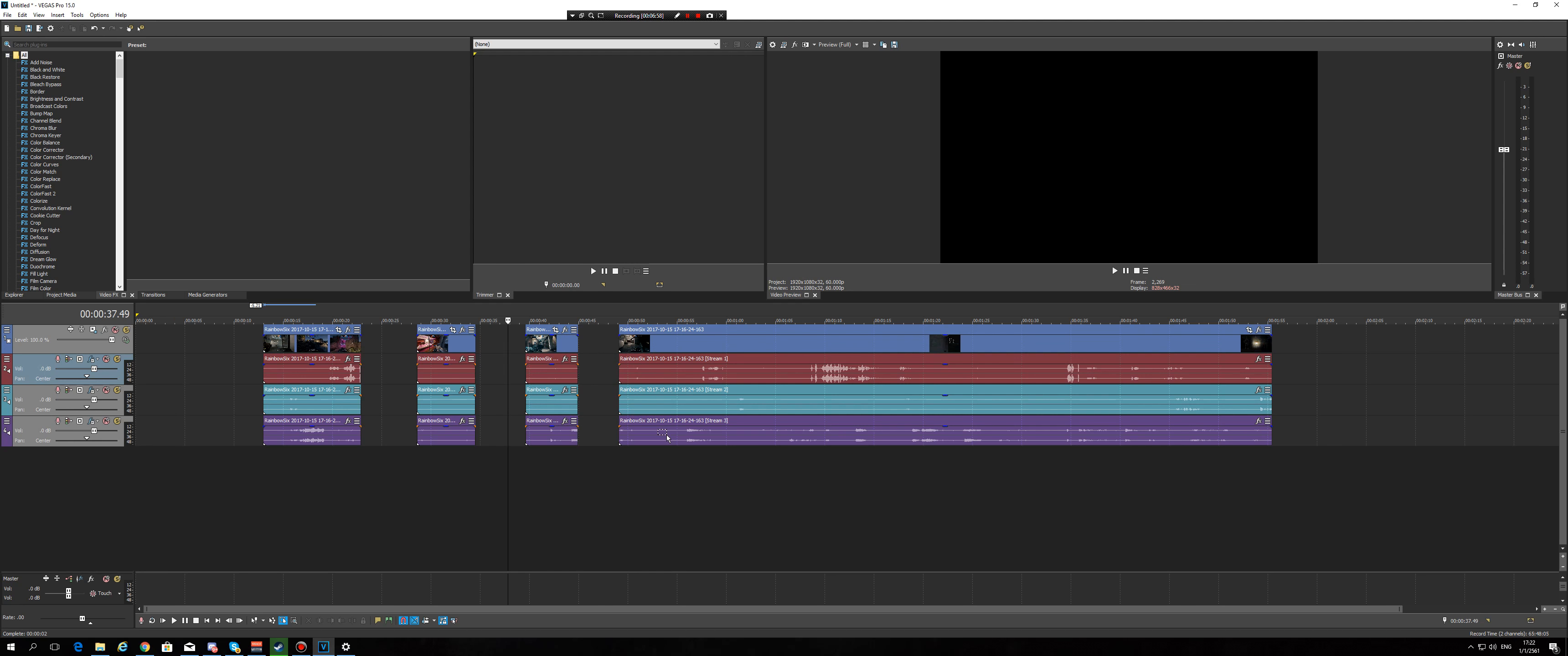
drag(510, 335, 732, 468)
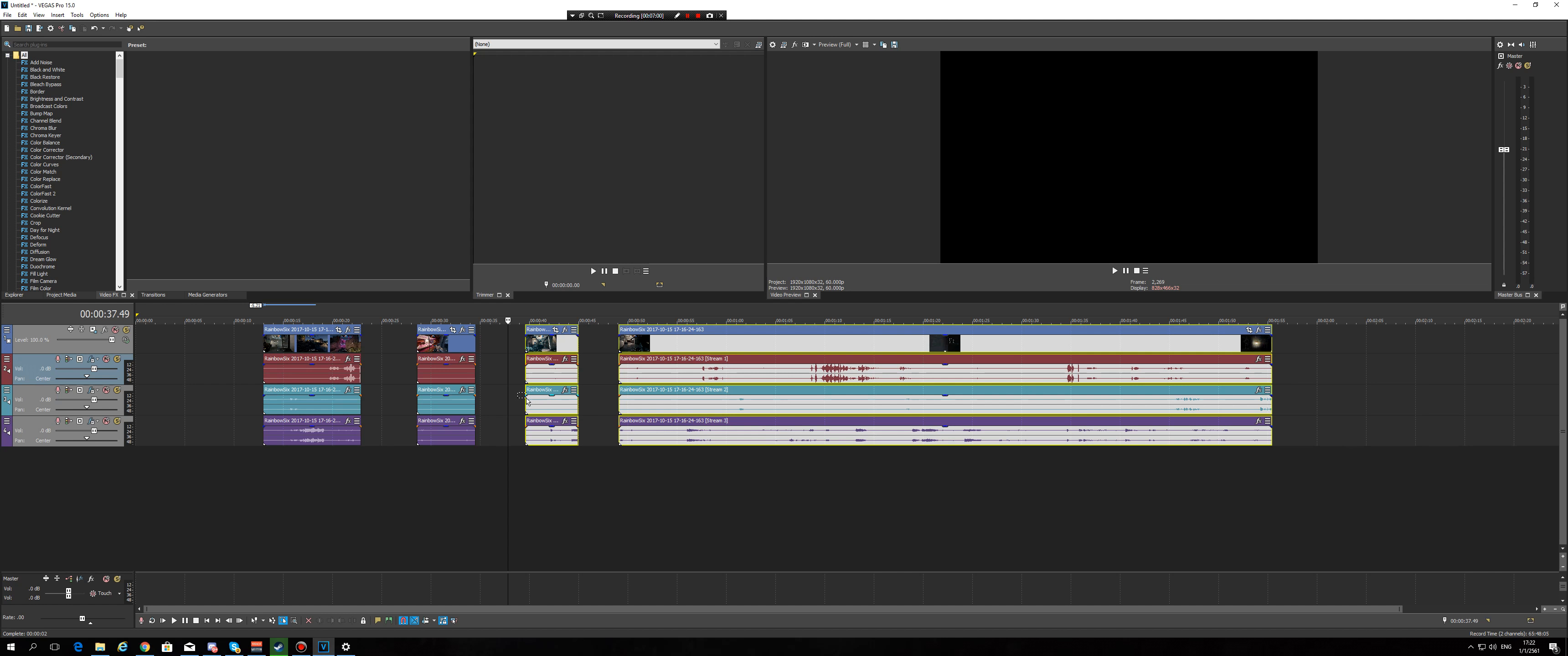
drag(534, 382, 496, 378)
click(495, 377)
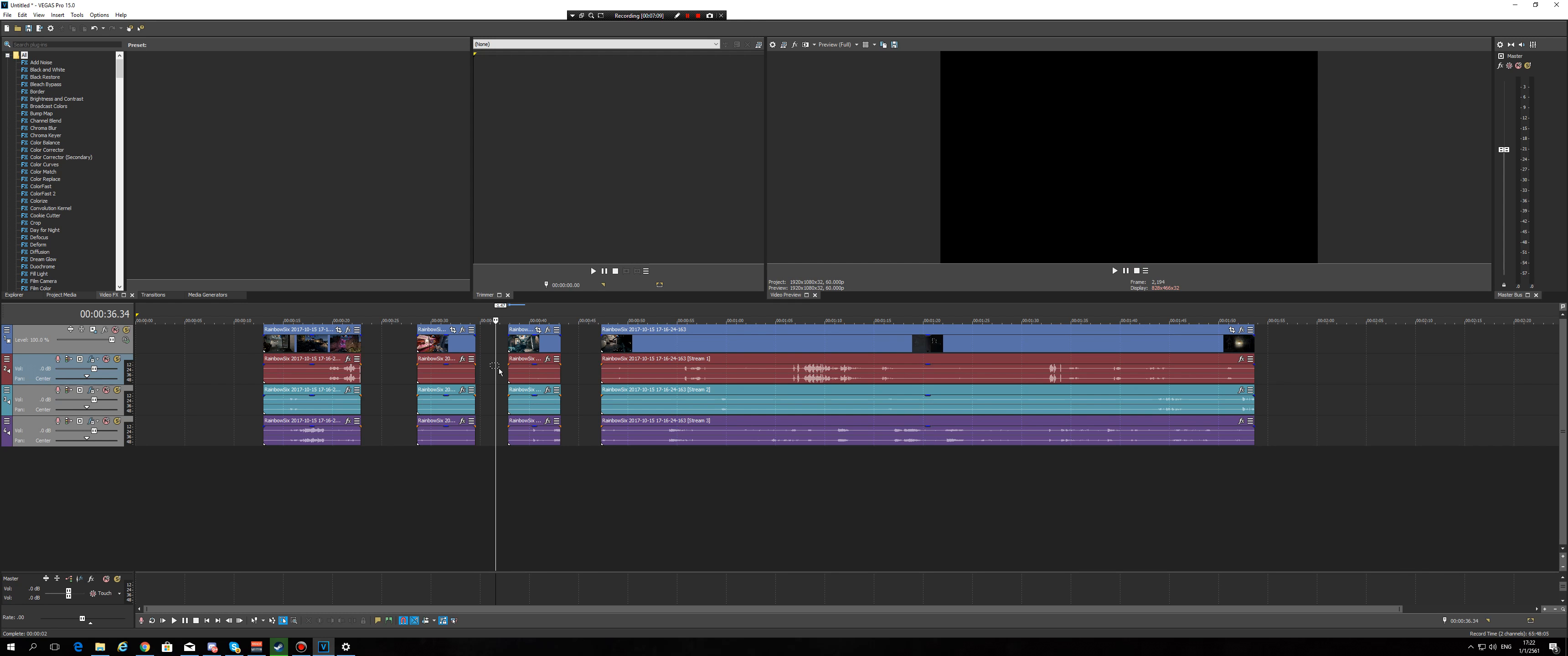
Step: Cycle through the timeline editing tools, including the Zoom tool, back to the Normal edit tool
key(d)
key(d)
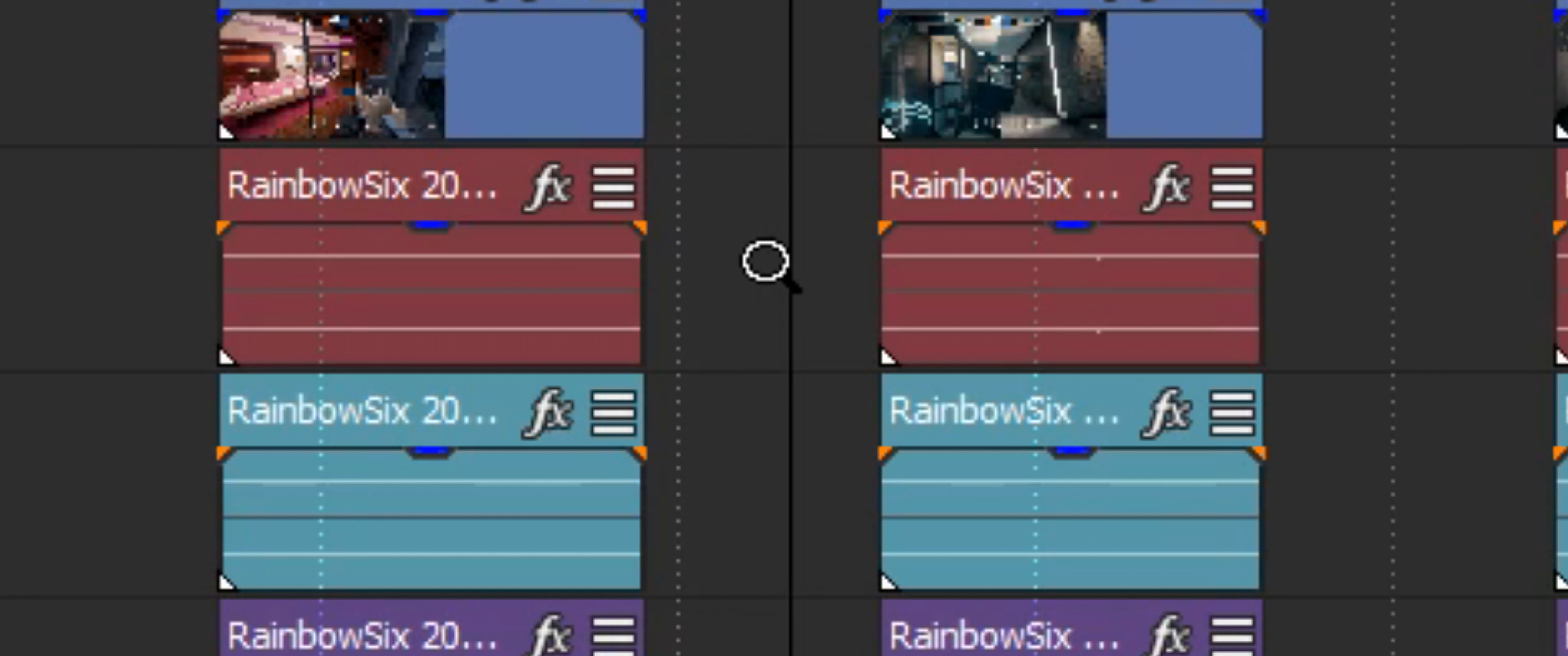
key(d)
key(d)
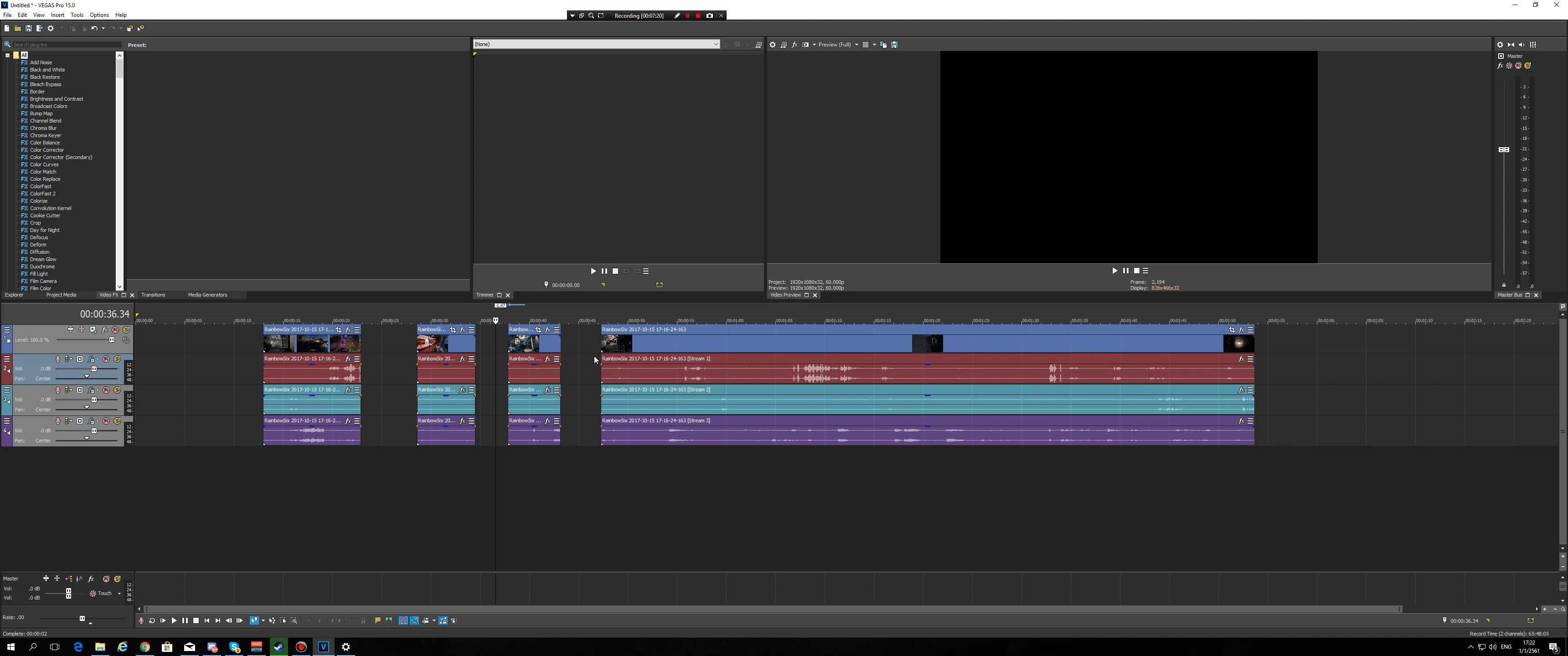
Step: Insert a new empty video track above the gameplay video
scroll(583, 355, down, 1)
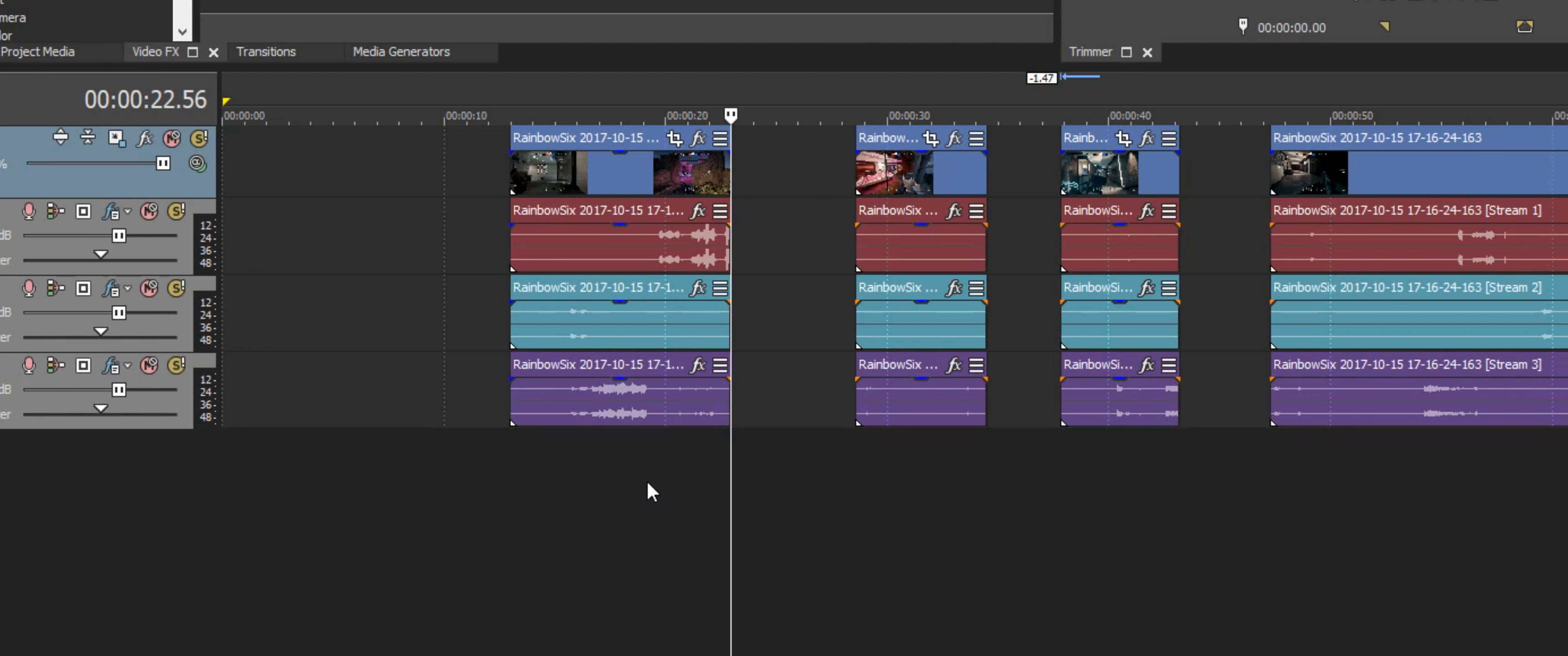
right_click(782, 511)
click(826, 573)
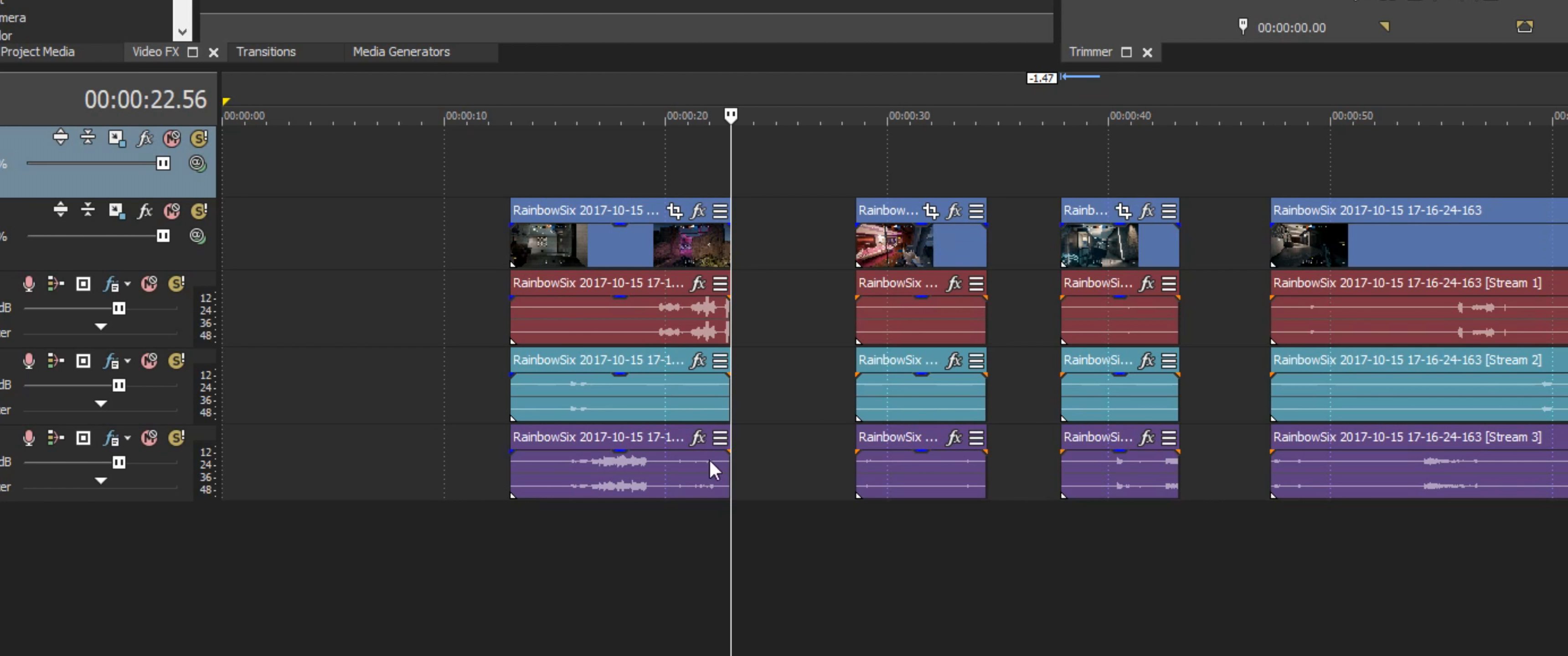
click(637, 181)
click(739, 221)
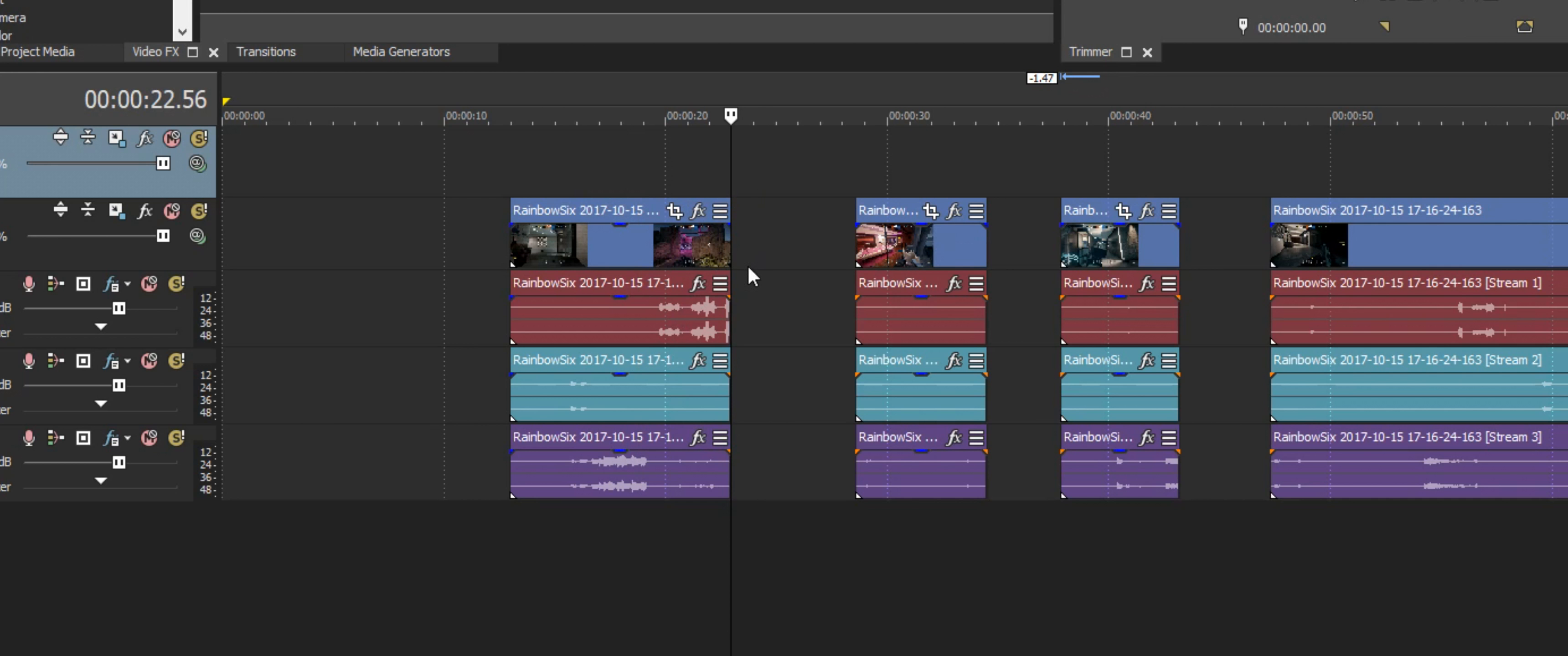
Step: Insert a new empty audio track below the existing streams and place the cursor on it in the first gap
right_click(777, 570)
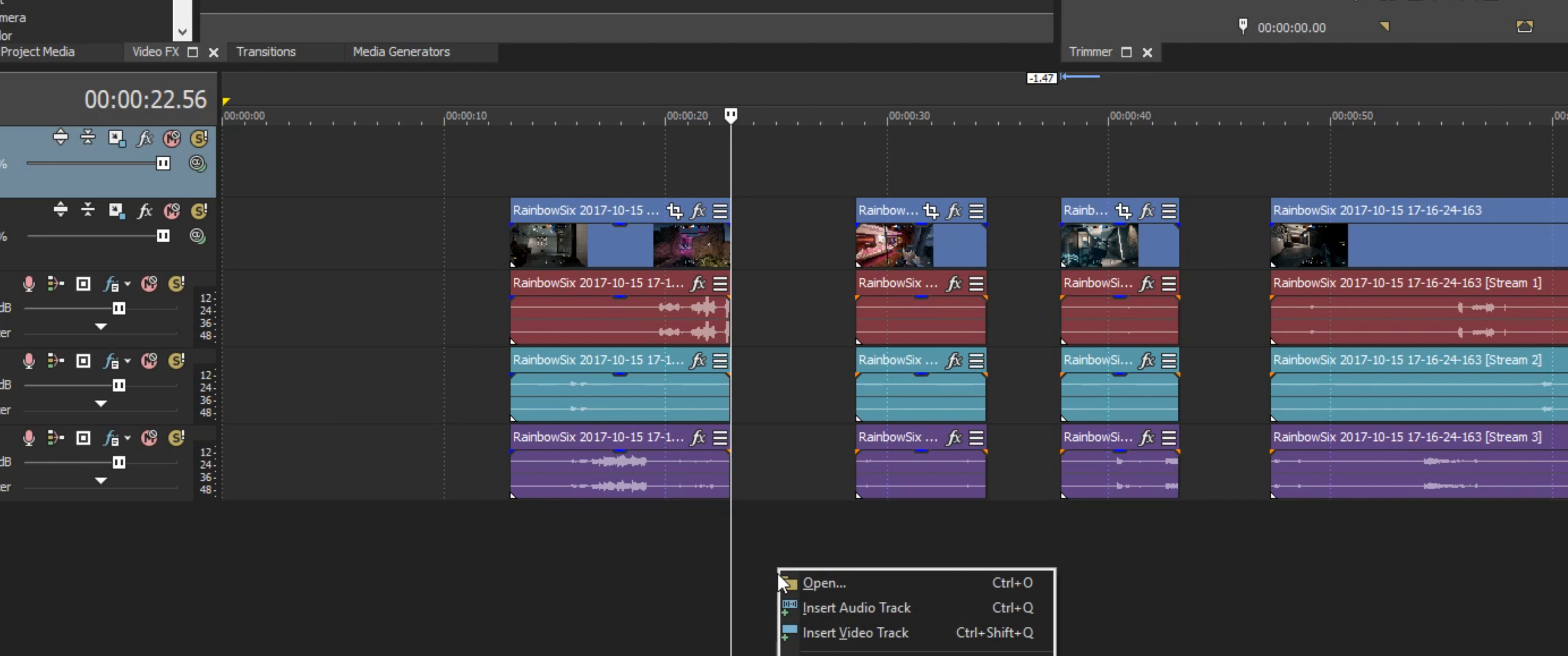
click(808, 609)
click(696, 570)
click(567, 557)
click(718, 562)
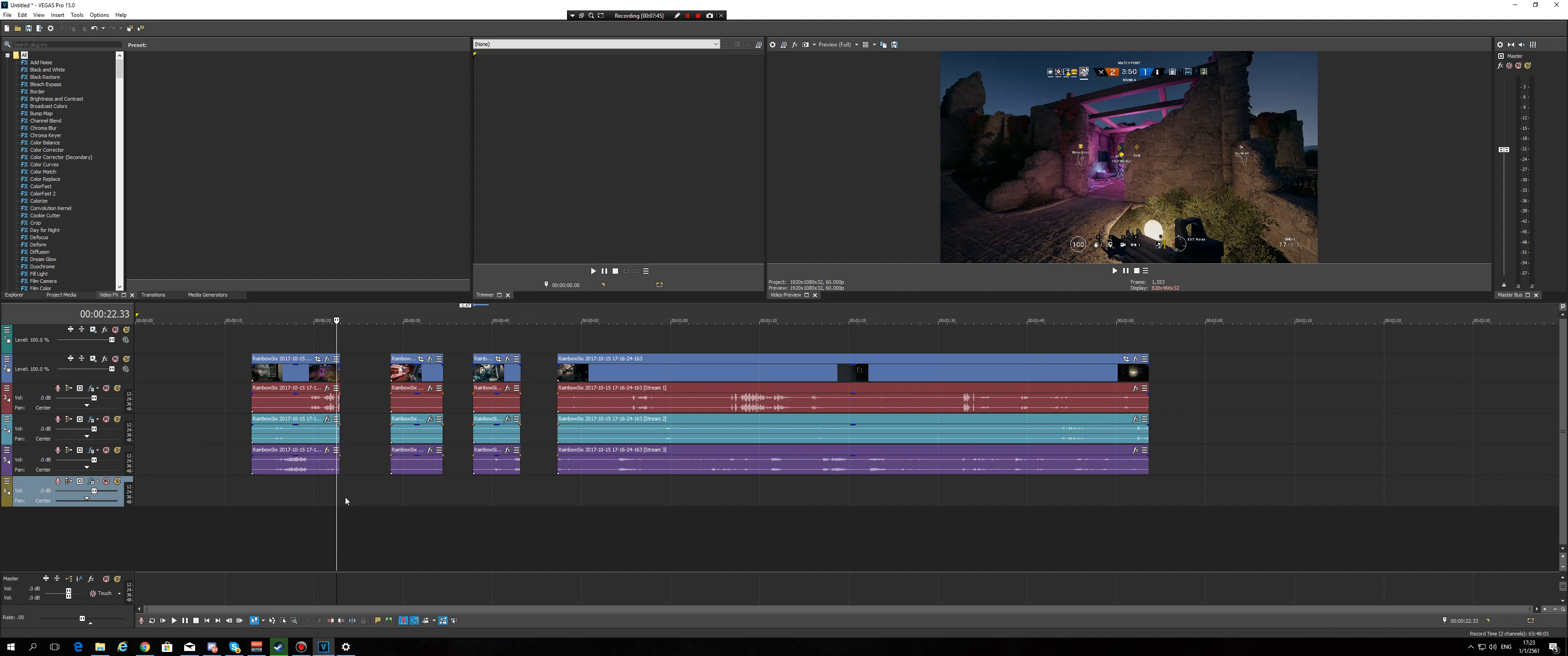
click(346, 498)
click(368, 490)
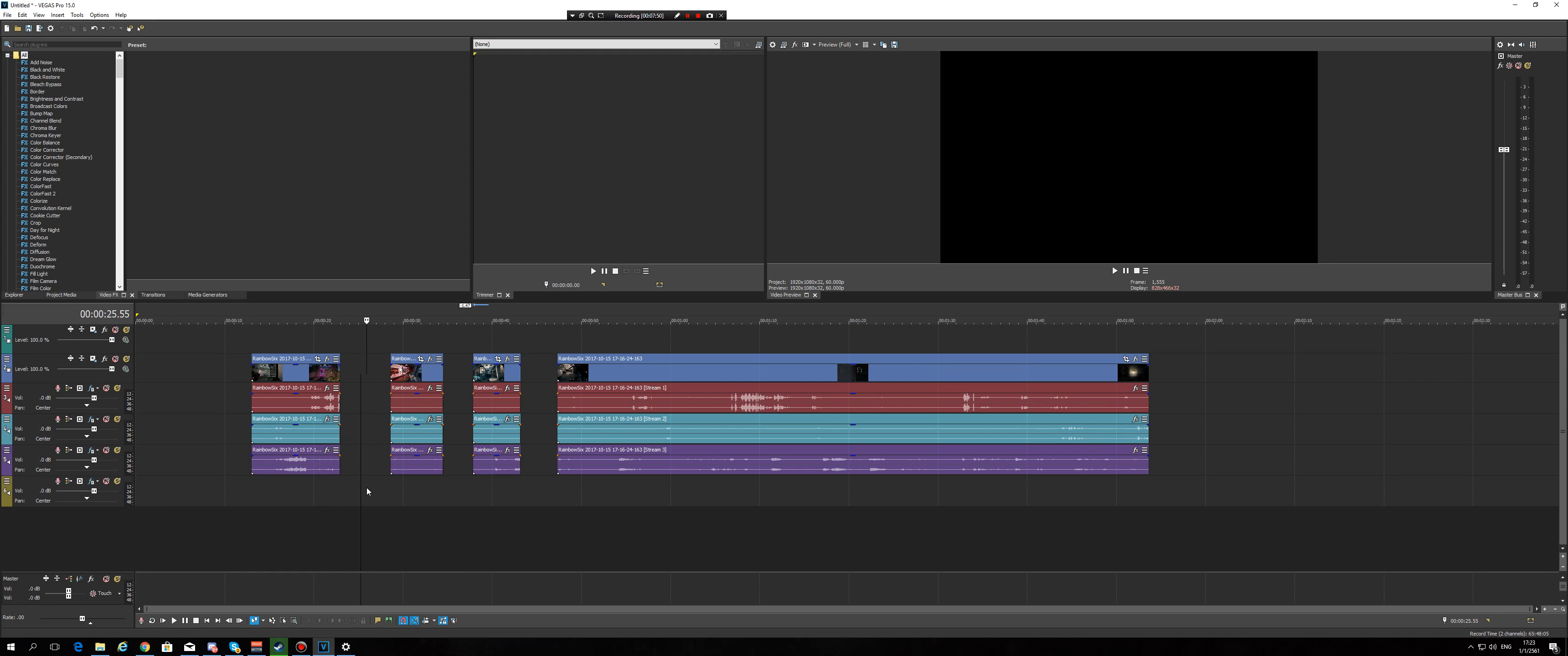
Step: Add the Default Text preset of the (Legacy) Text generator onto the first gameplay video segment, starting at about 16 seconds
click(305, 344)
click(273, 346)
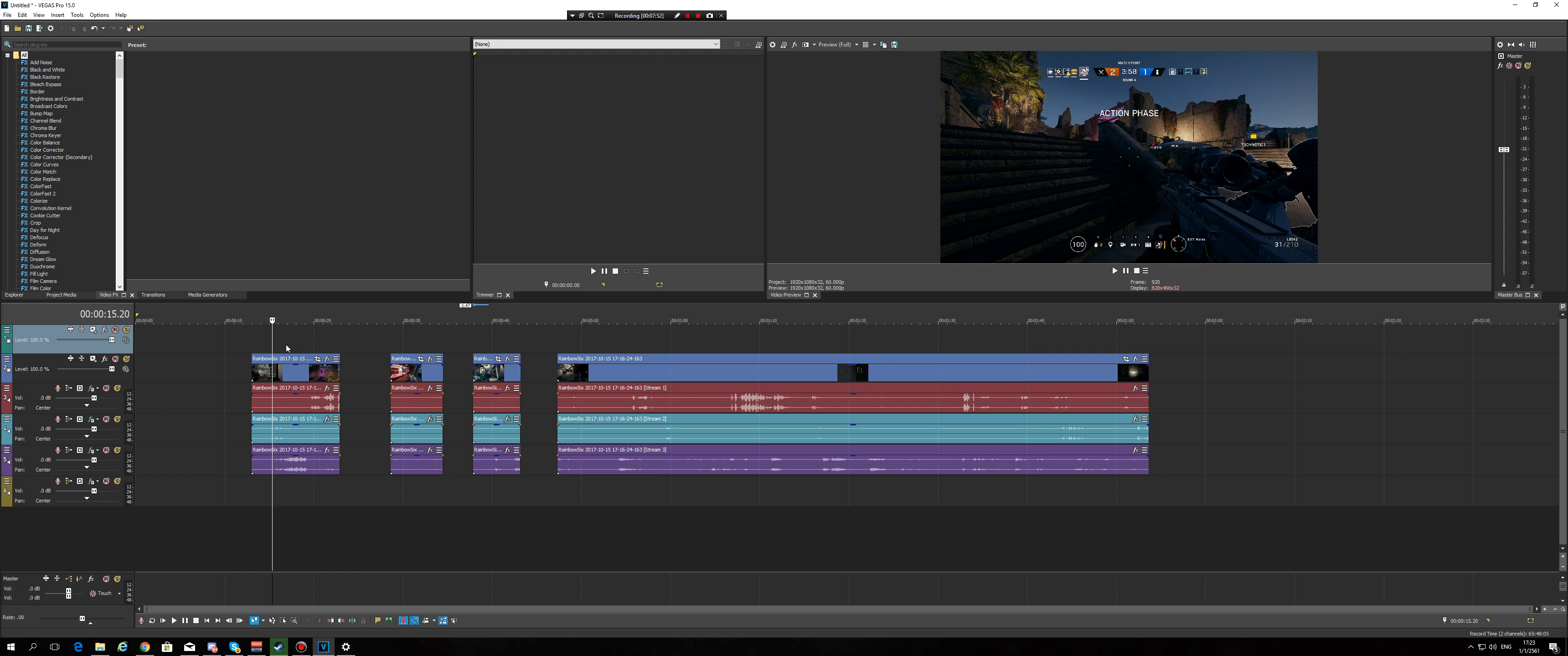
click(293, 381)
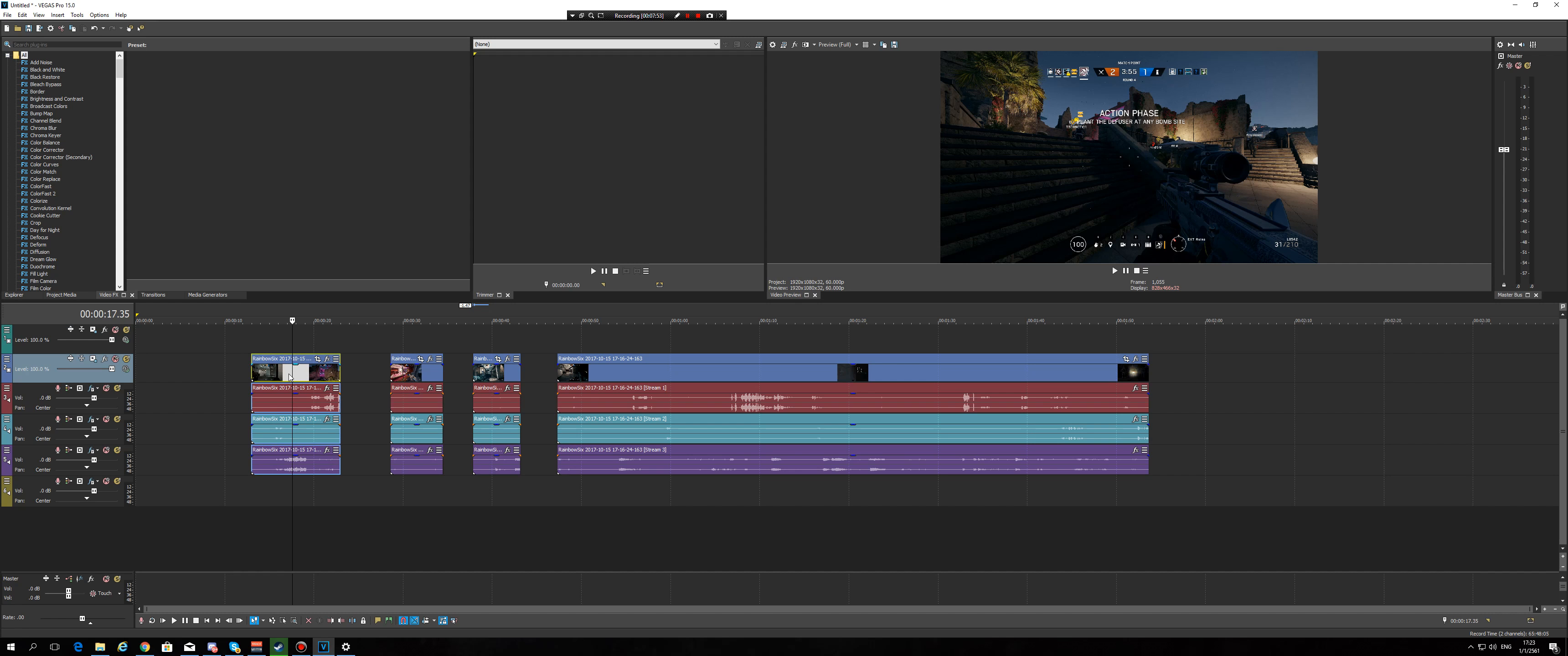
click(305, 371)
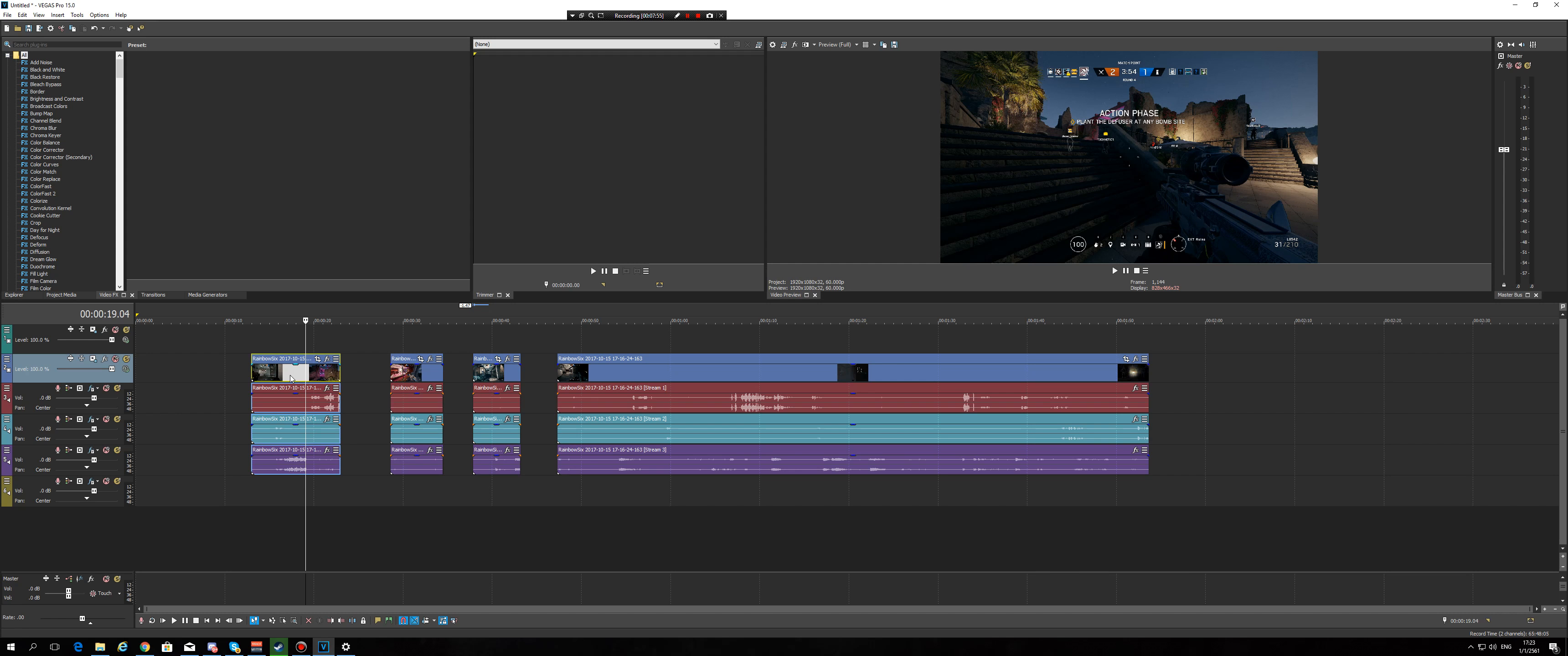
click(290, 372)
click(208, 295)
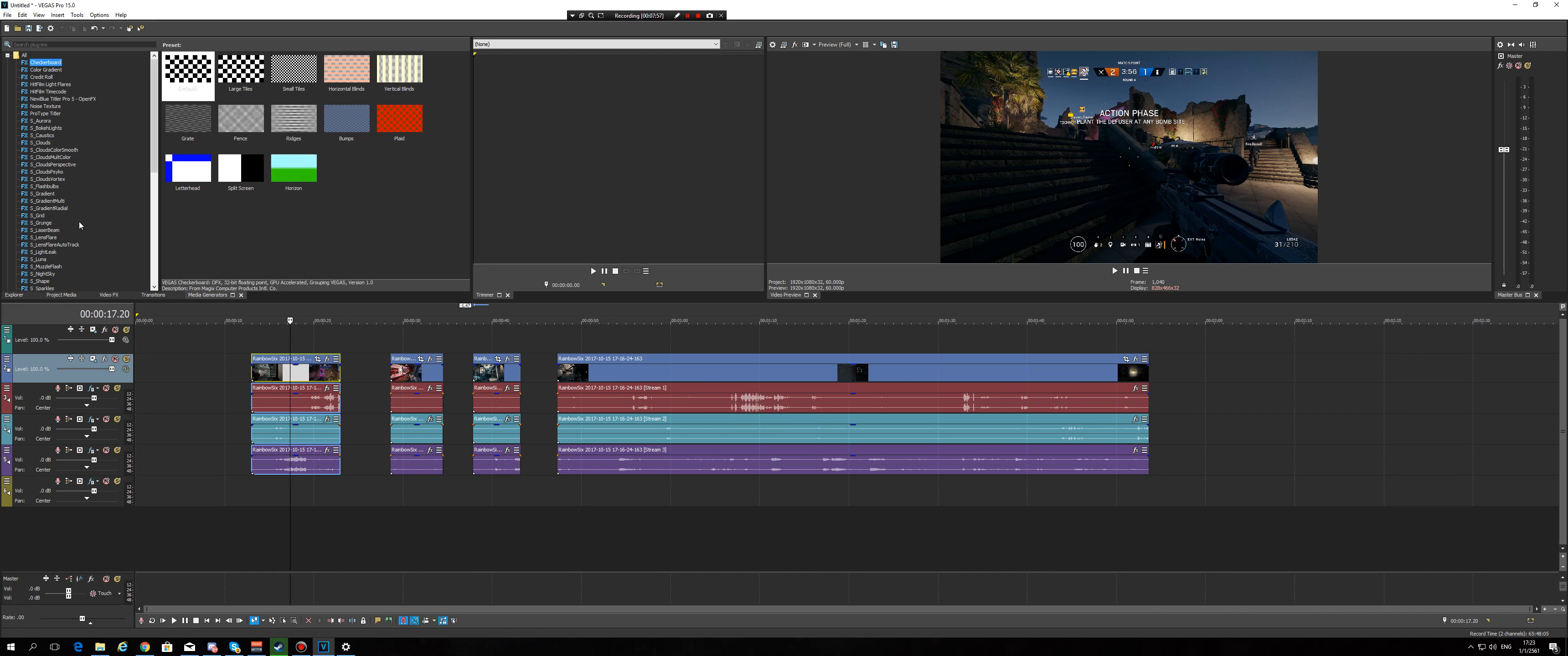
drag(188, 72, 288, 369)
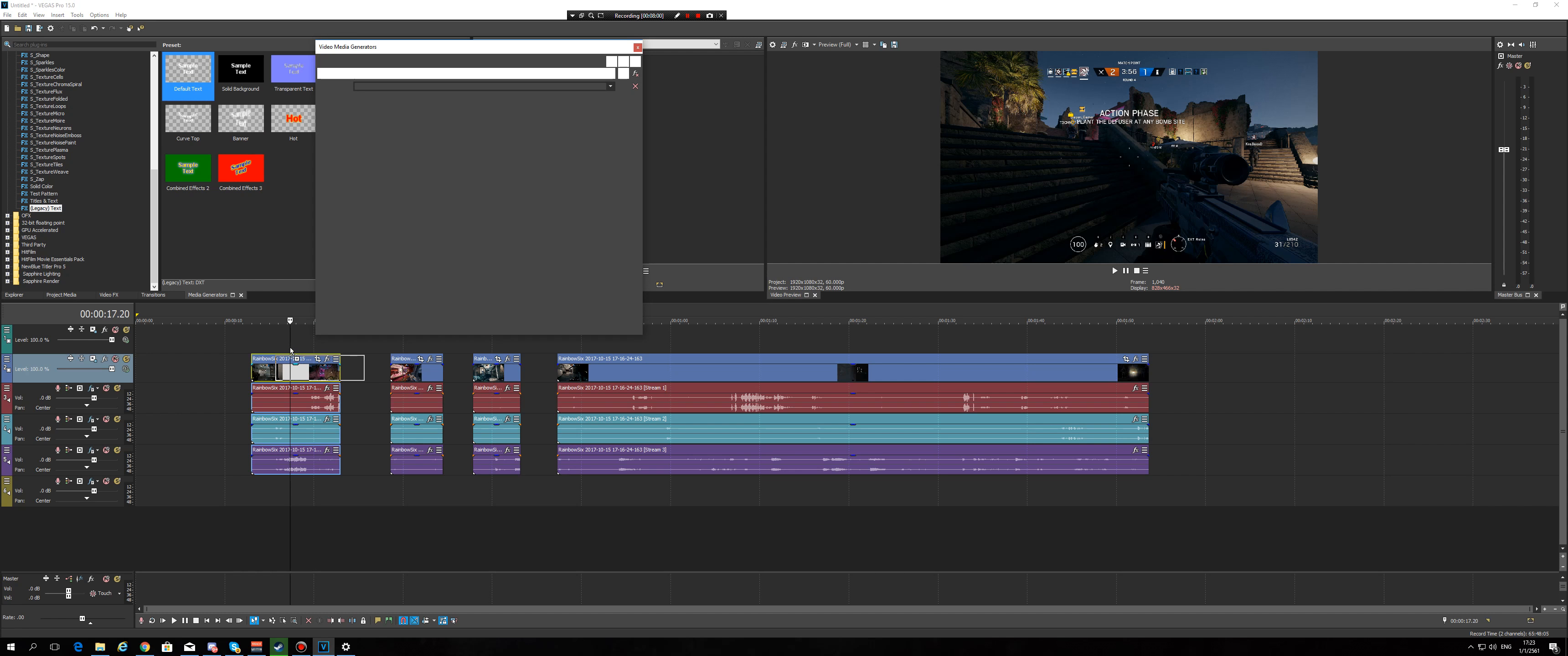
Step: Check at several points how the text blends with the gameplay video, and close the media generator window
click(281, 347)
click(294, 347)
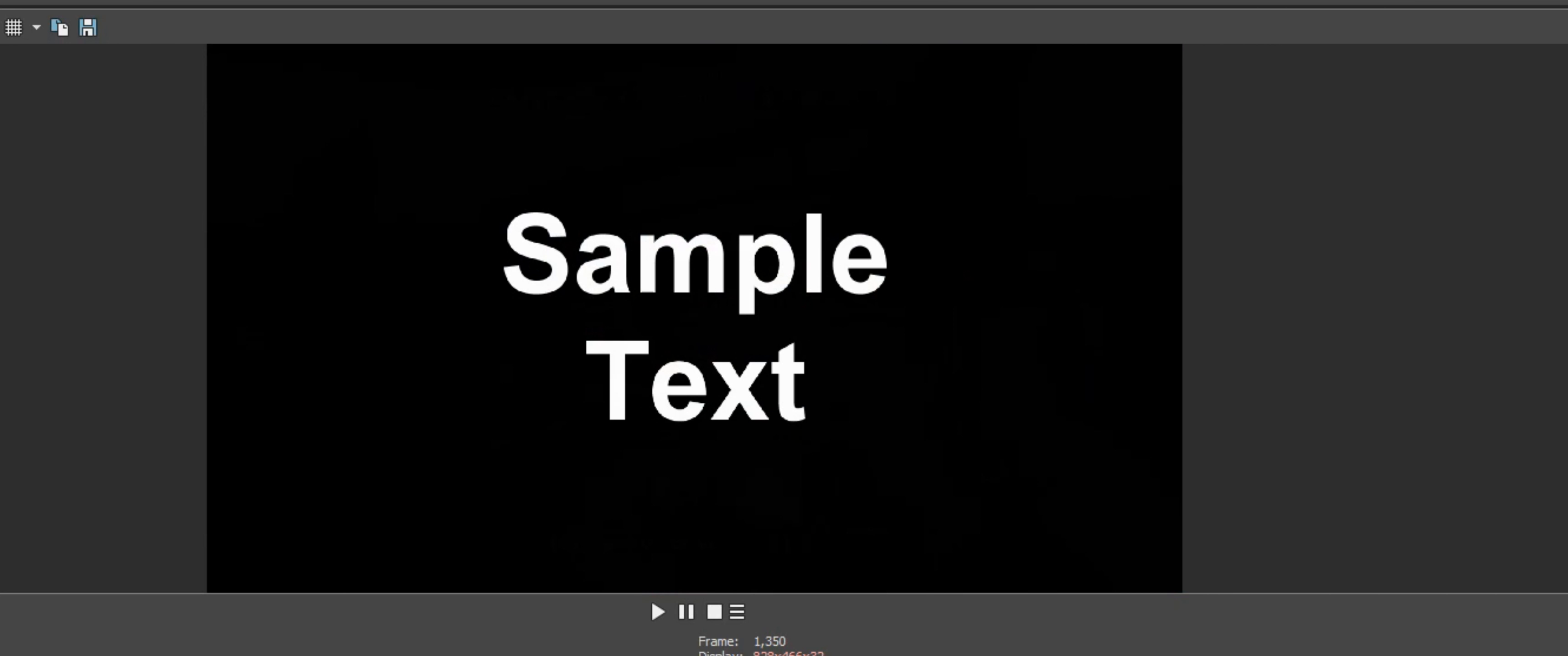
click(307, 347)
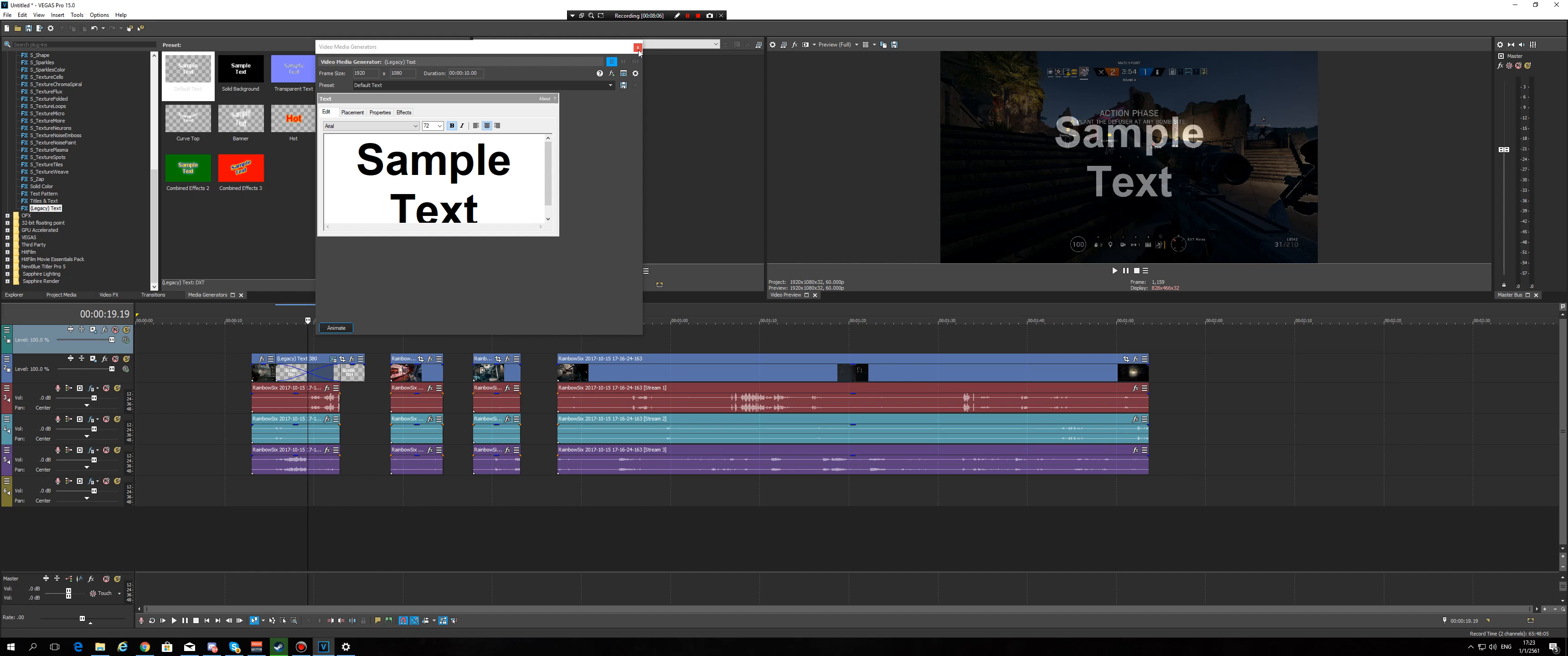
click(638, 48)
click(291, 348)
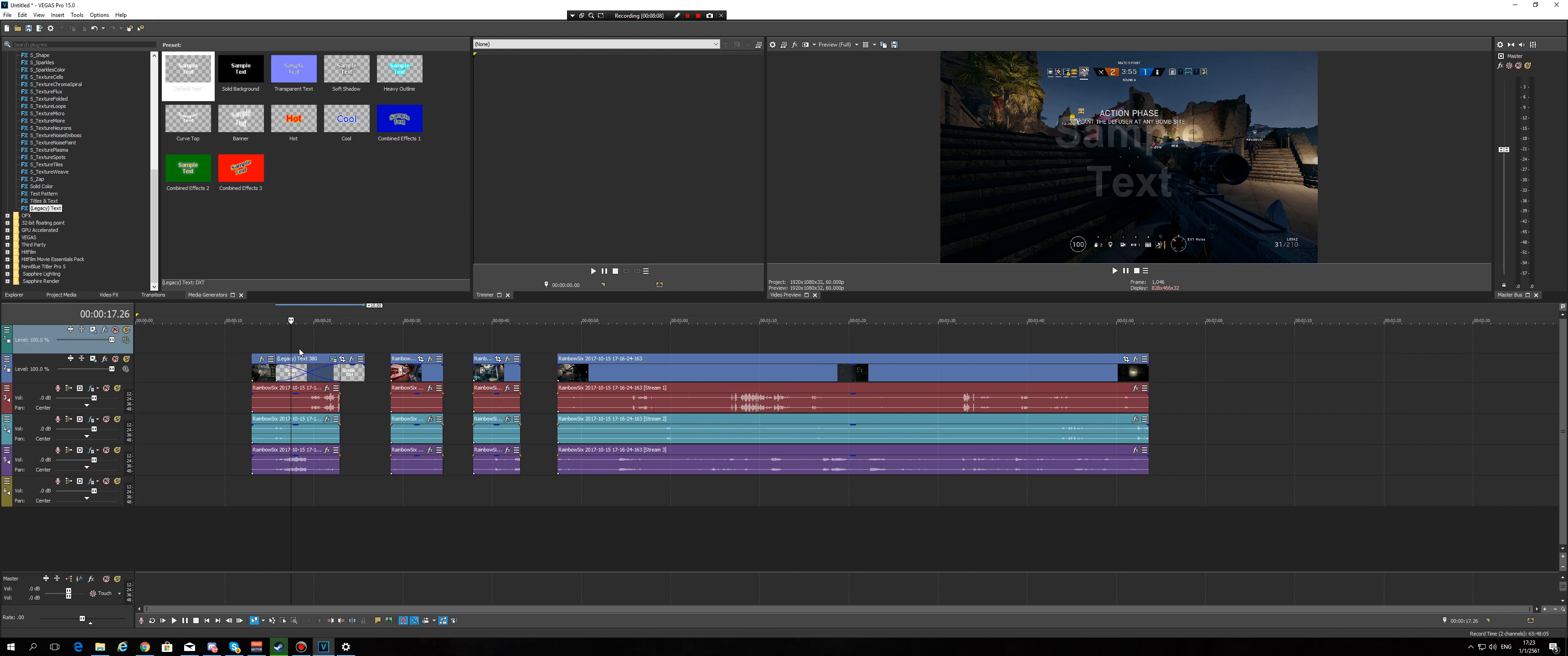
Step: Move the text event up to the empty video track, starting at about 15 seconds
click(353, 371)
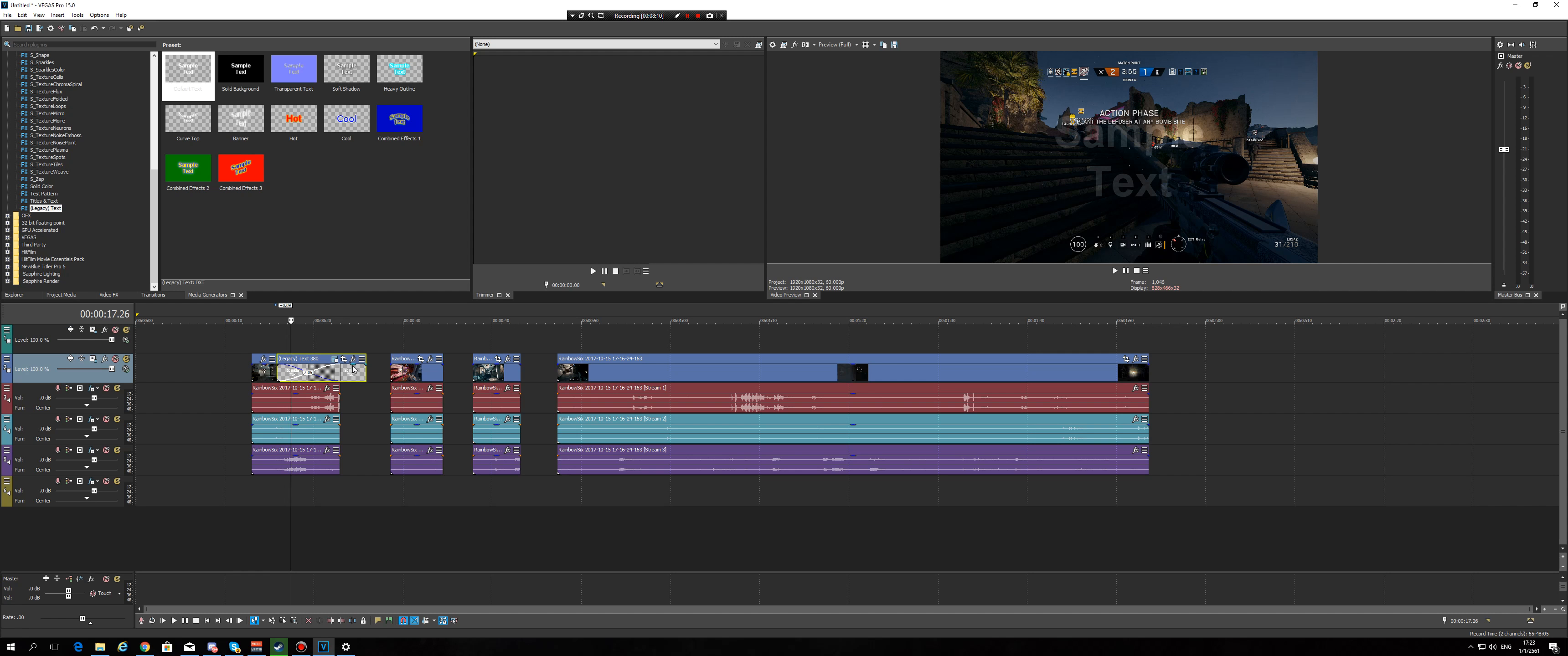
drag(353, 370, 349, 345)
Step: Examine the text overlay on the gameplay preview at several points along the first segment
click(281, 348)
click(291, 348)
click(306, 349)
click(325, 348)
click(298, 349)
click(323, 348)
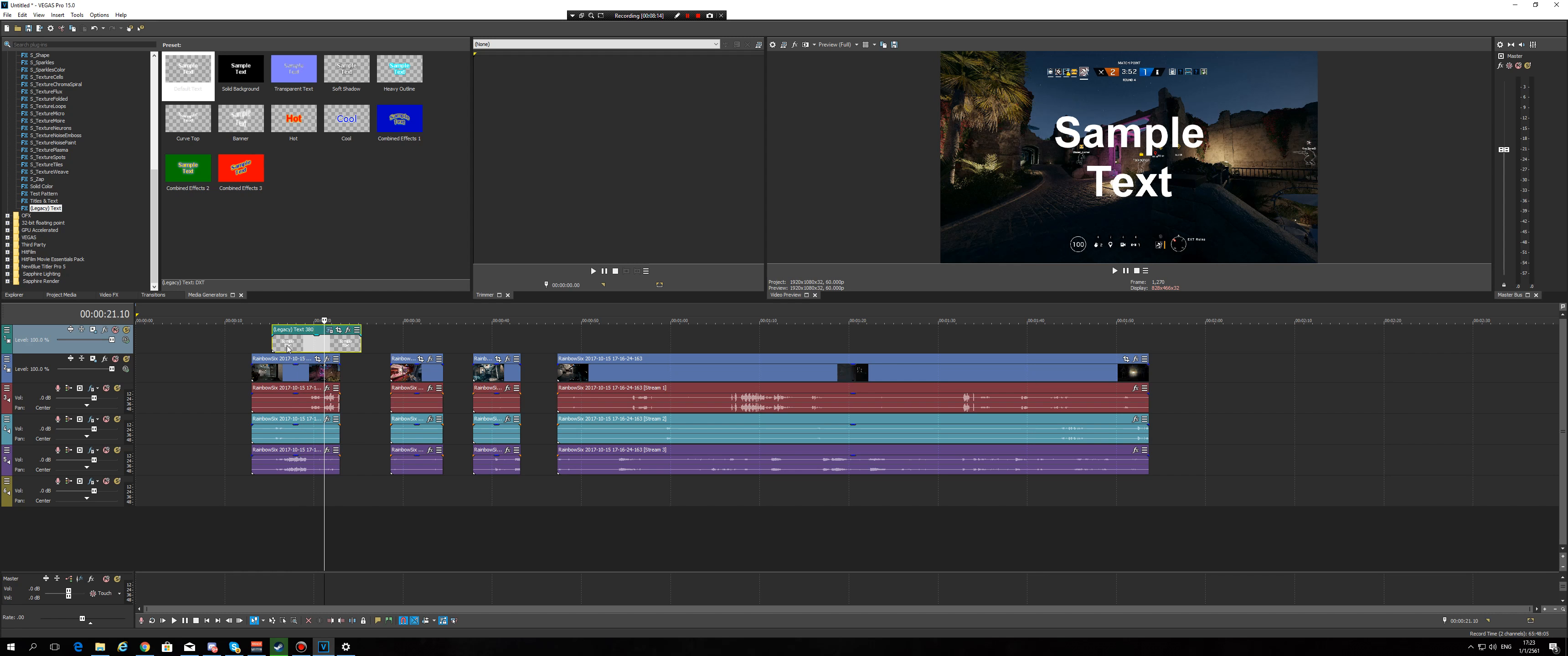
click(287, 349)
click(280, 348)
click(309, 349)
drag(299, 372, 354, 372)
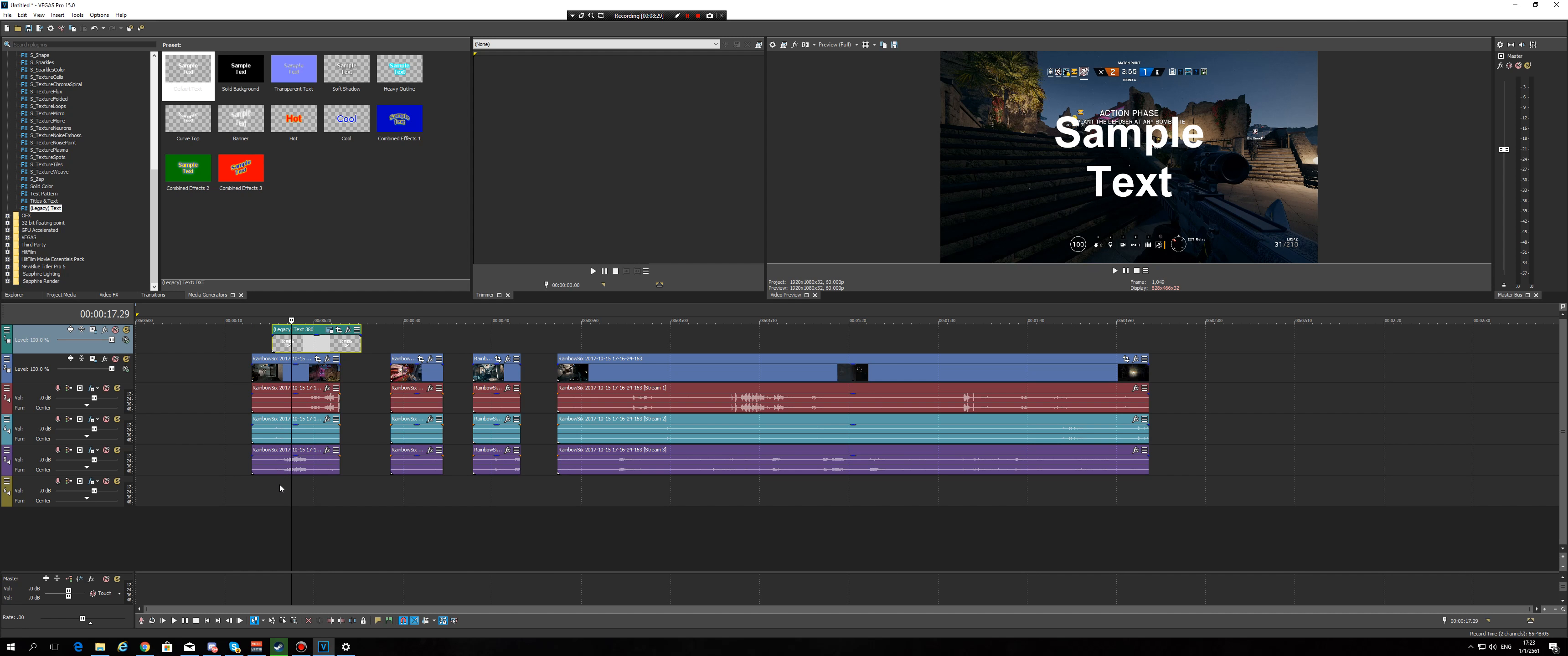
Step: Shift the first gameplay segment with its audio to start at about 14.5 seconds, and place the cursor on the empty audio track
click(279, 487)
click(327, 495)
drag(315, 453, 328, 484)
click(366, 498)
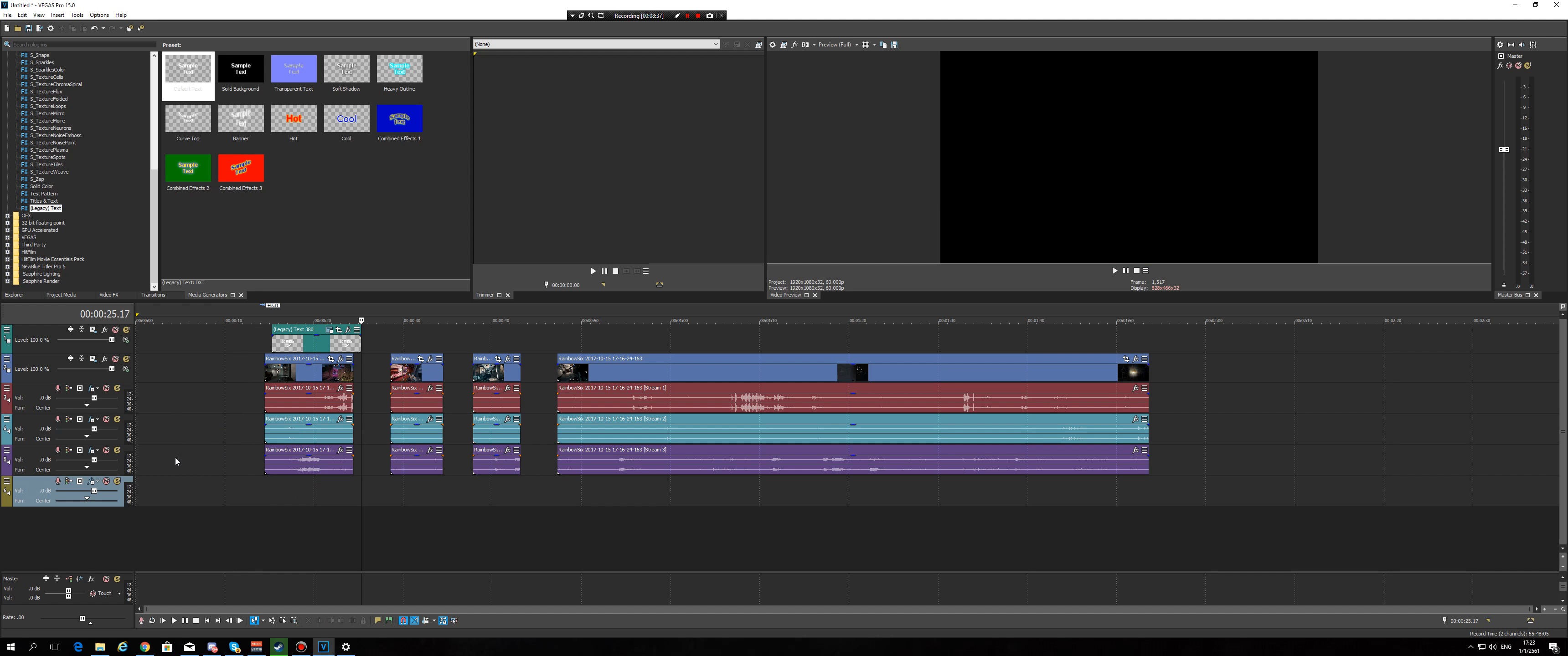
Step: Delete the sample text event above the first gameplay segment
click(256, 496)
click(321, 352)
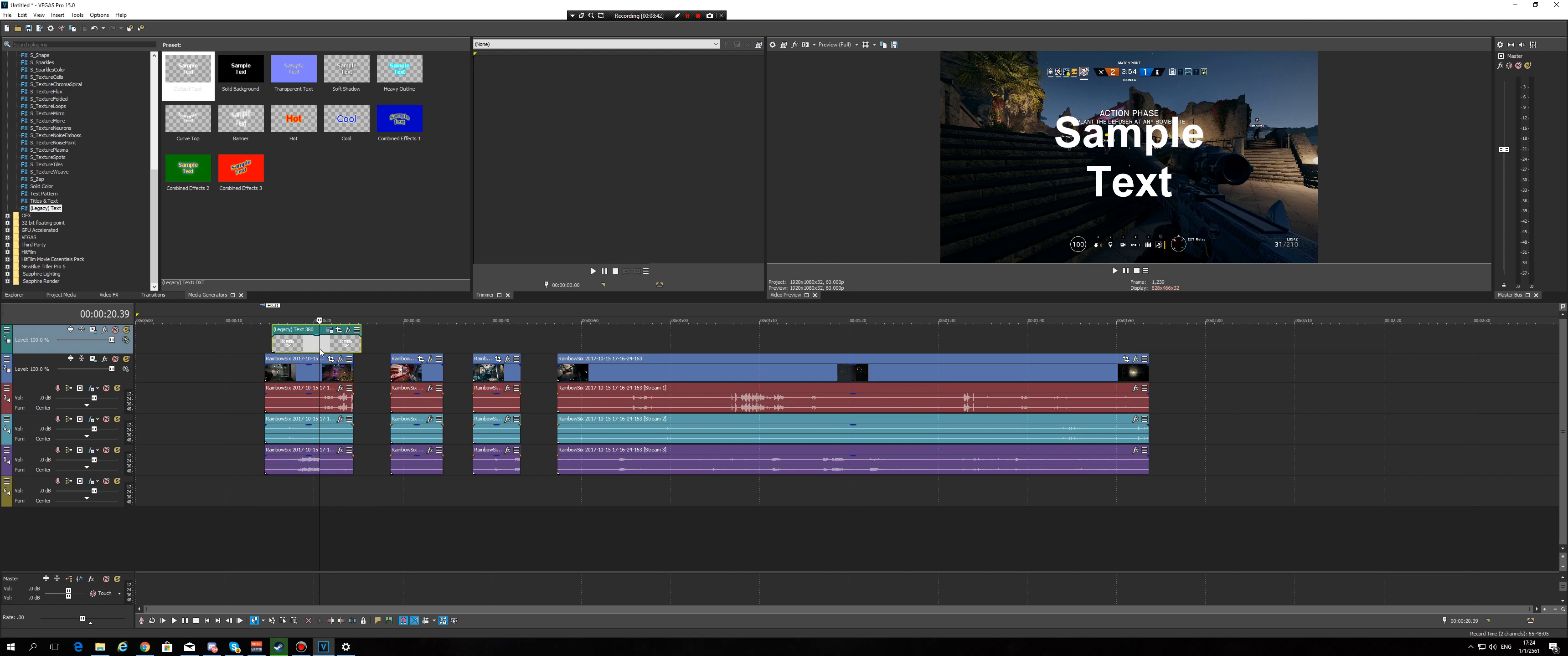
key(Delete)
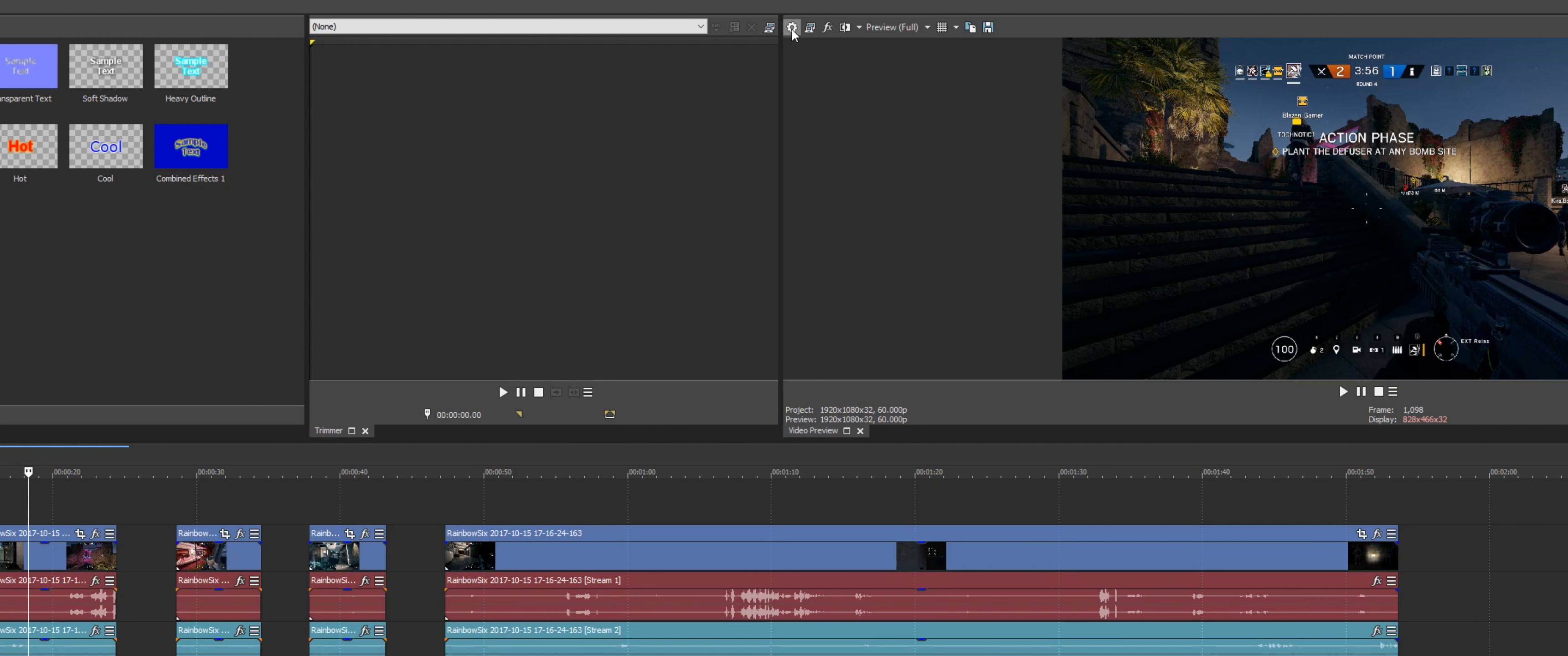
Step: Open the project's video properties and set the frame rate to 59.940 (Double NTSC)
click(792, 29)
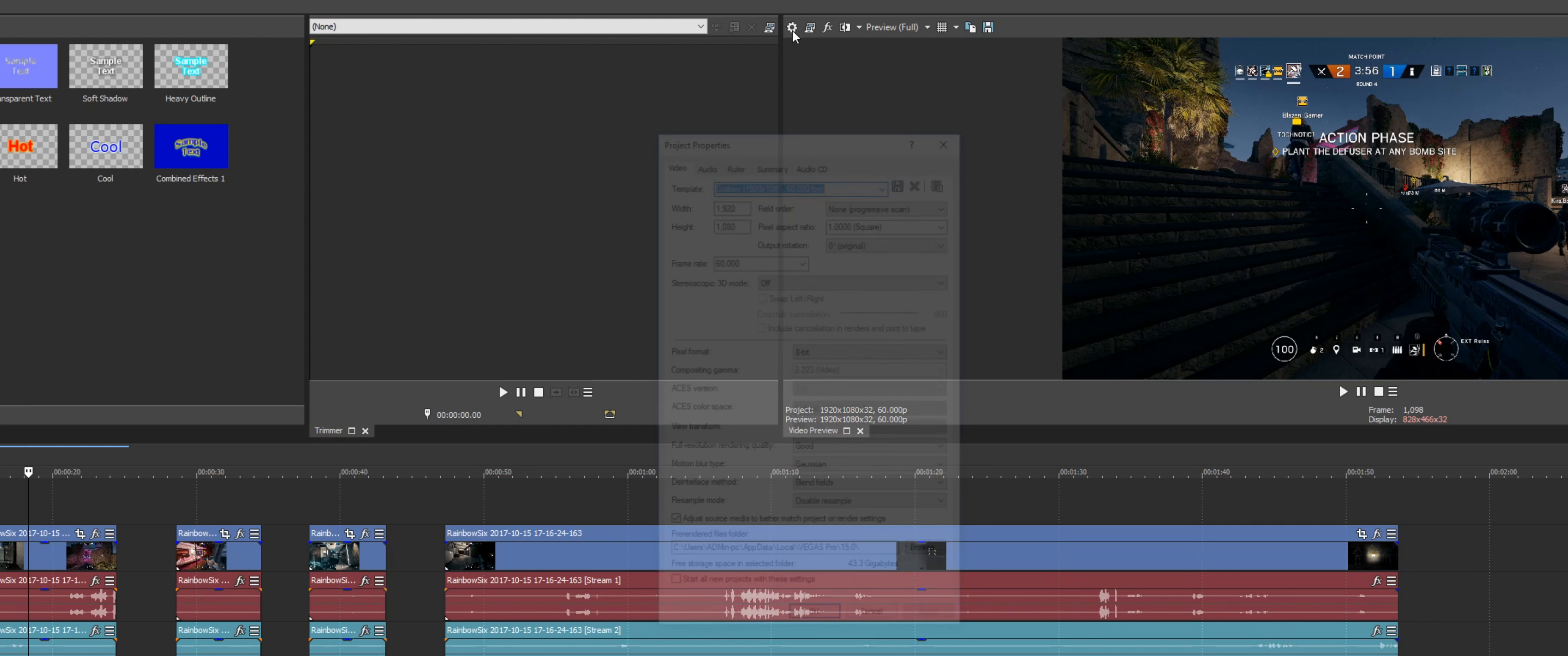
drag(797, 140, 756, 129)
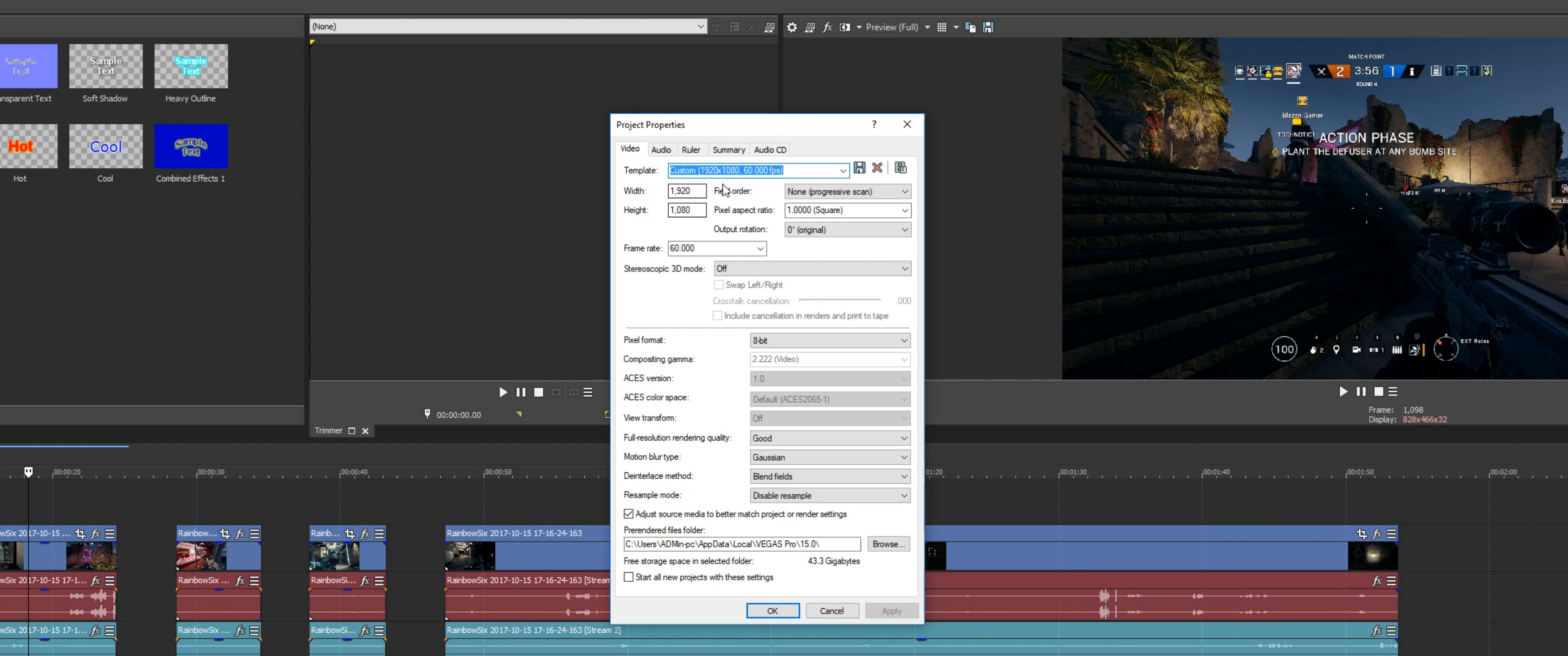
click(761, 248)
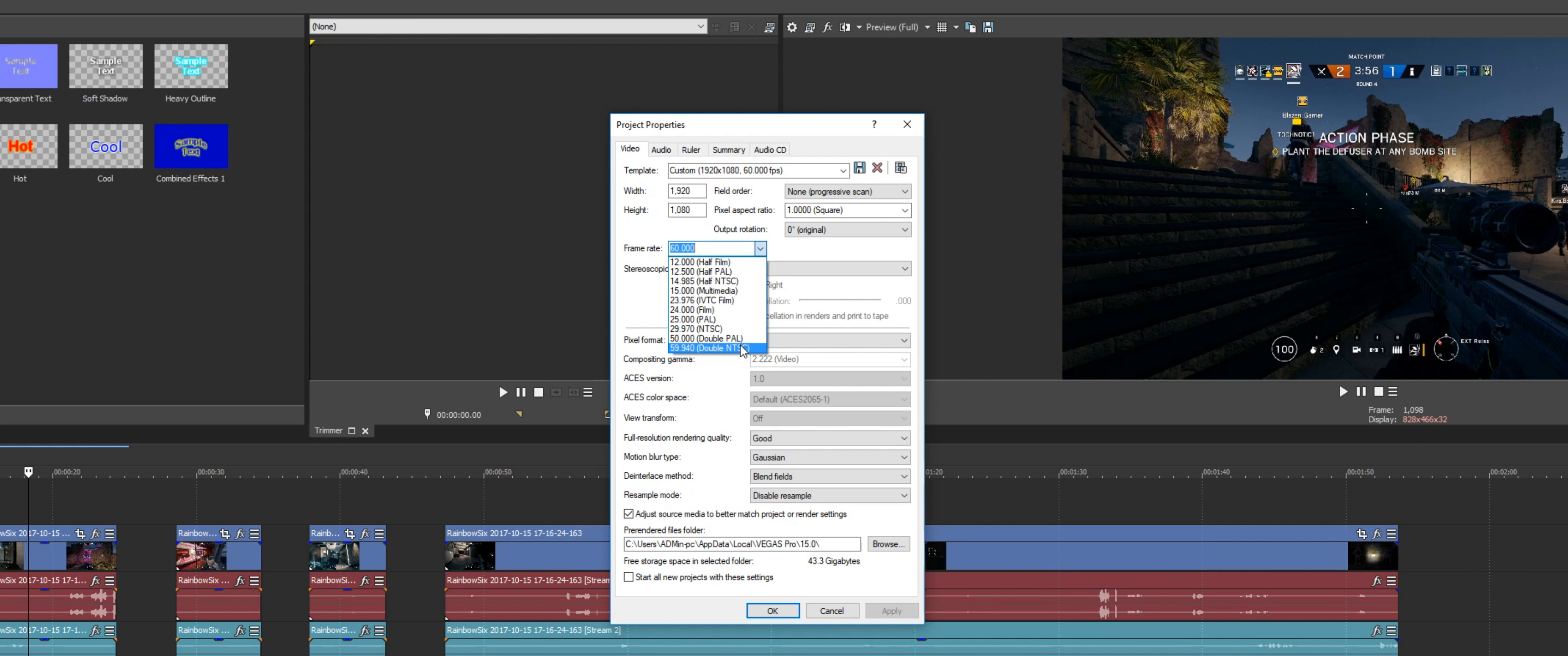
click(709, 348)
click(763, 249)
click(764, 251)
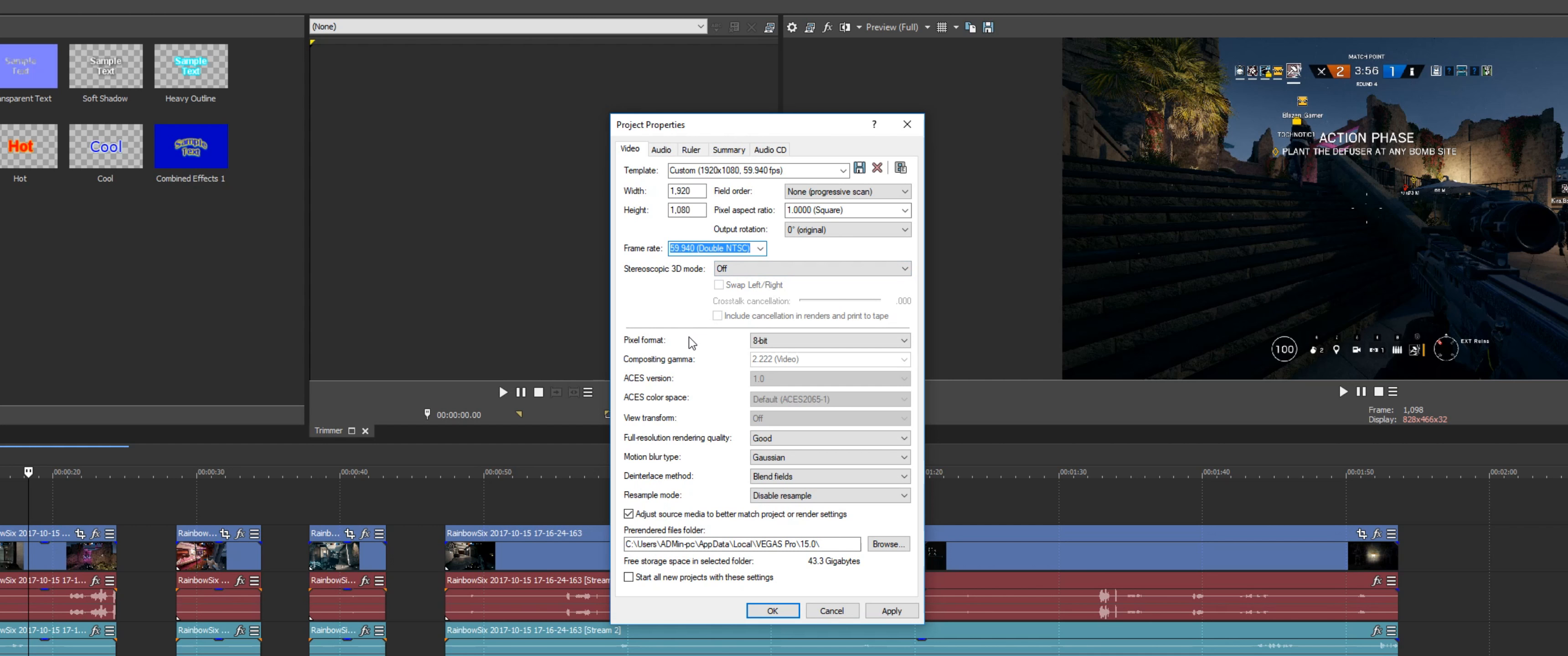
Step: Review the pixel format and full-resolution rendering quality options, keeping 8-bit and Good
click(758, 351)
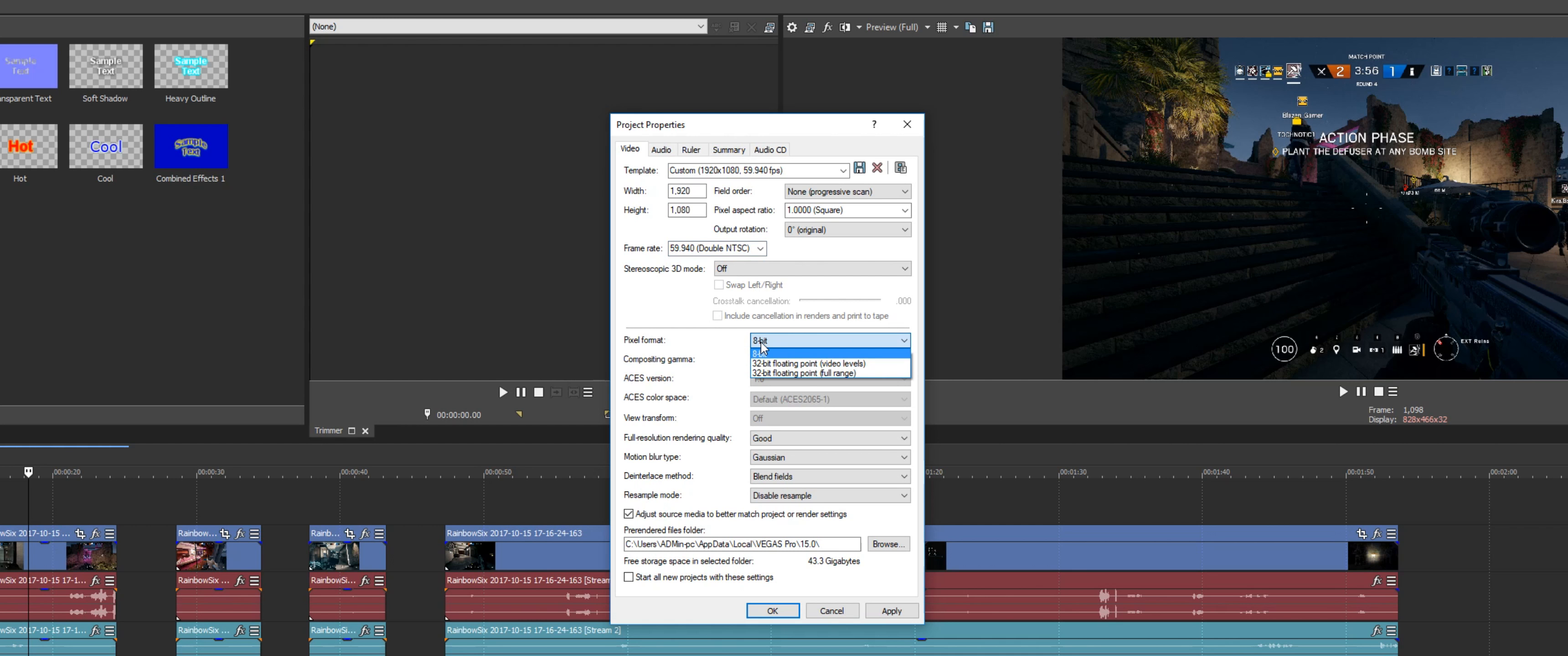
click(760, 348)
click(761, 347)
click(761, 347)
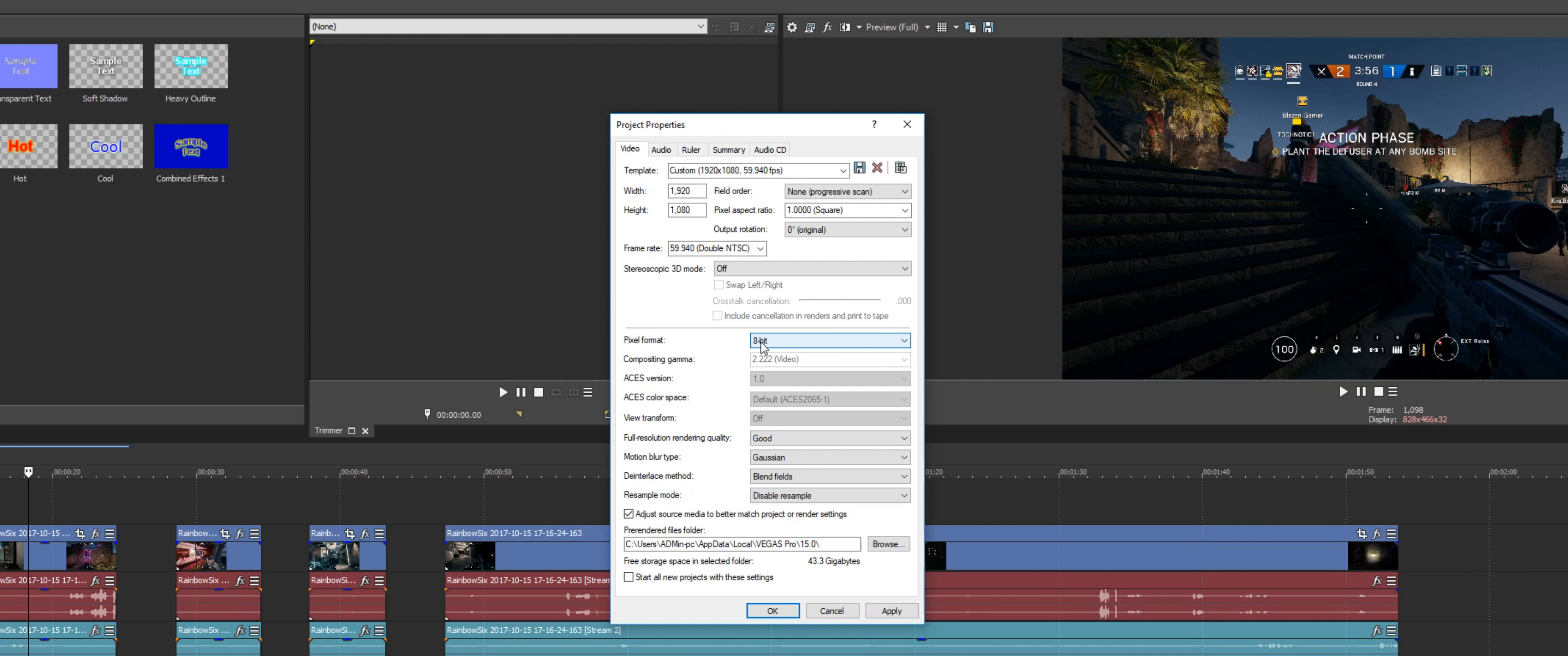
click(762, 347)
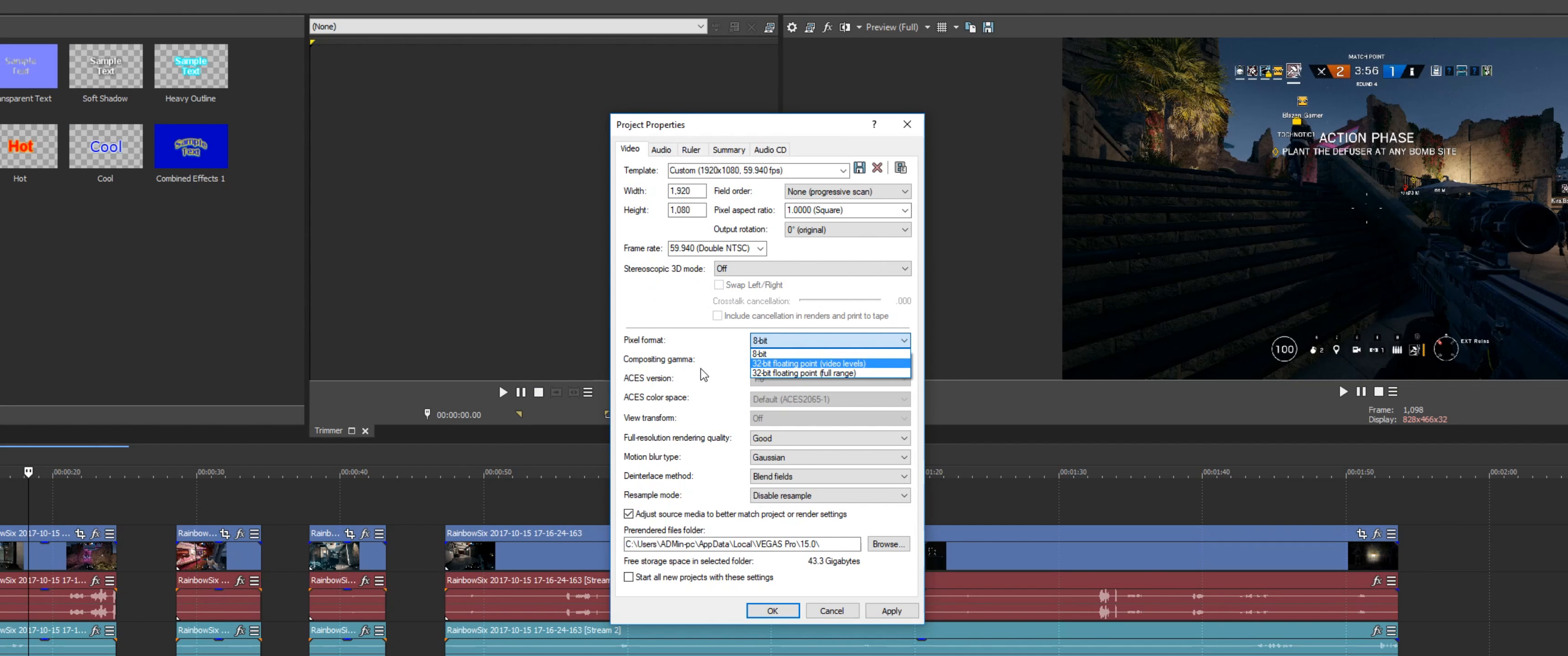
click(703, 375)
click(775, 437)
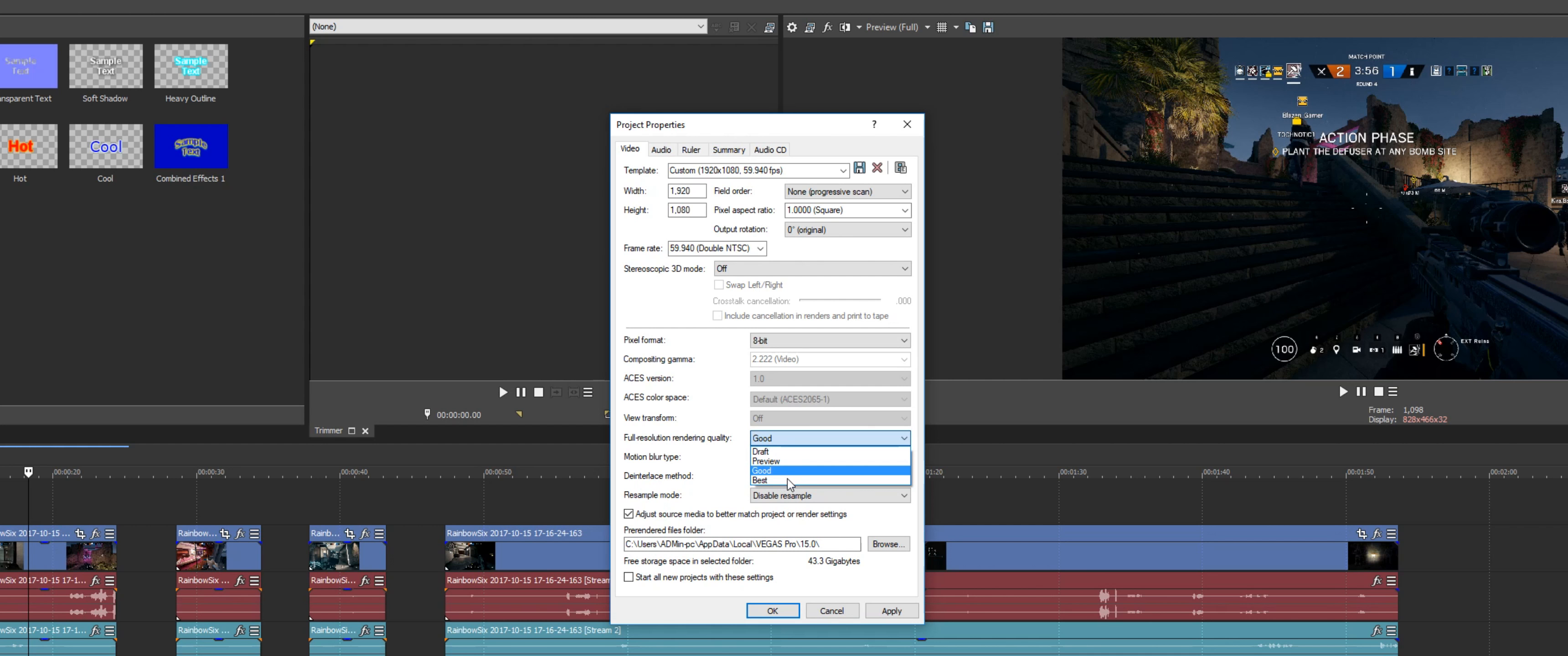
click(778, 441)
Step: In the project's audio properties, choose a 48,000 Hz sample rate and Stereo master bus mode
click(663, 150)
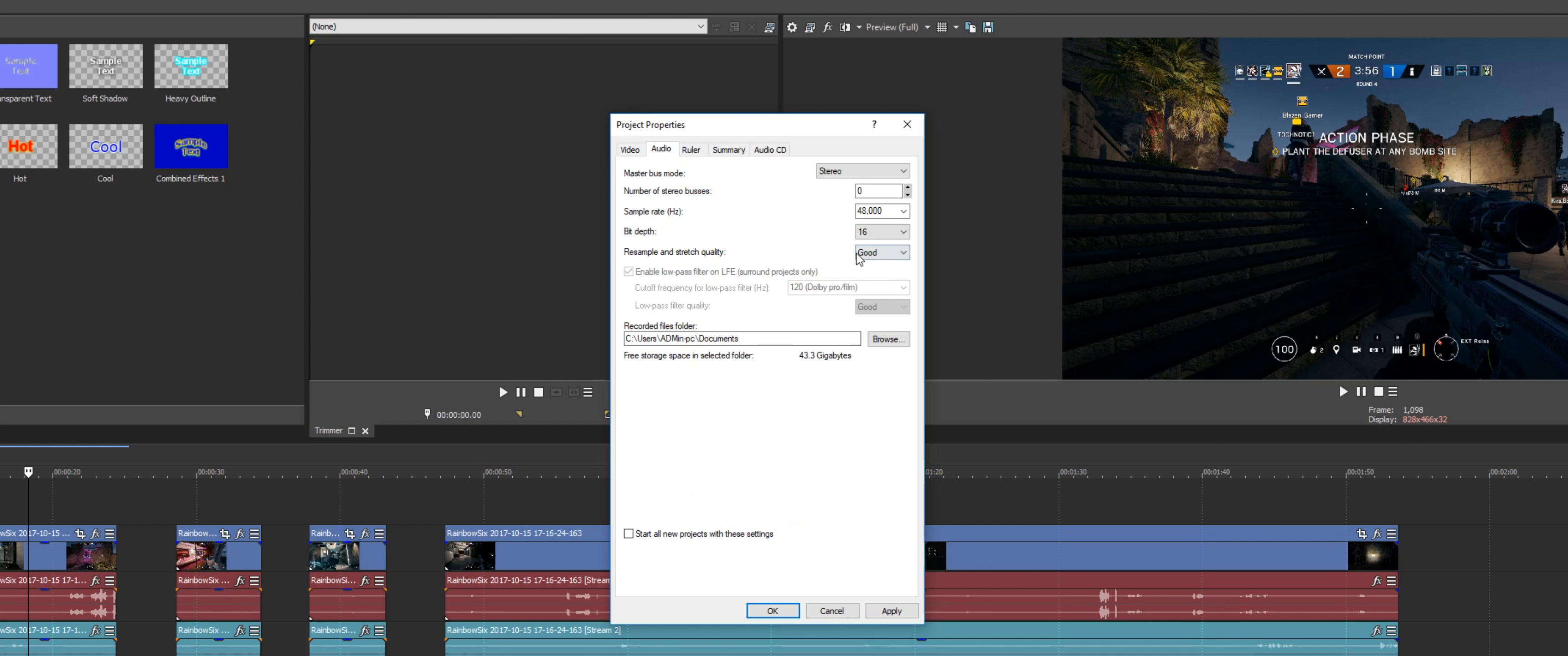
click(903, 212)
click(904, 212)
click(904, 212)
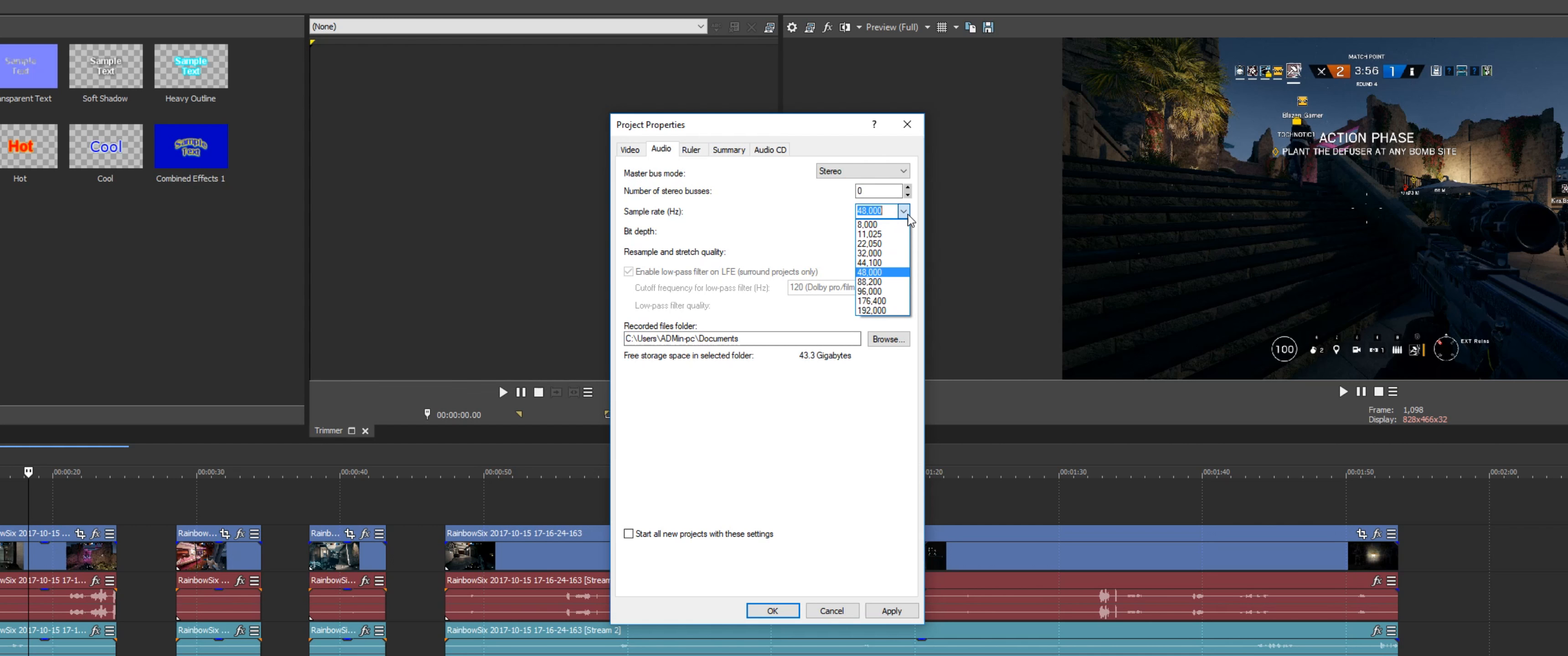
click(909, 217)
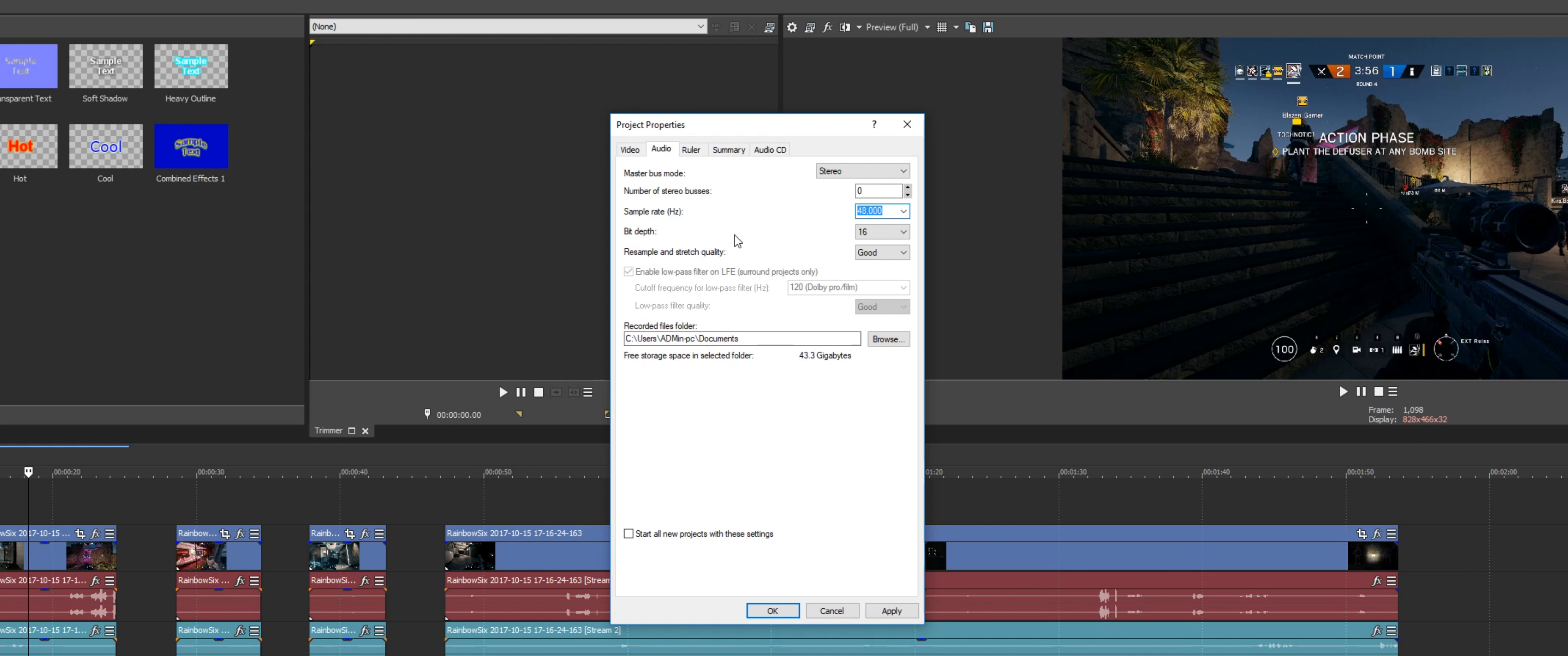
click(903, 212)
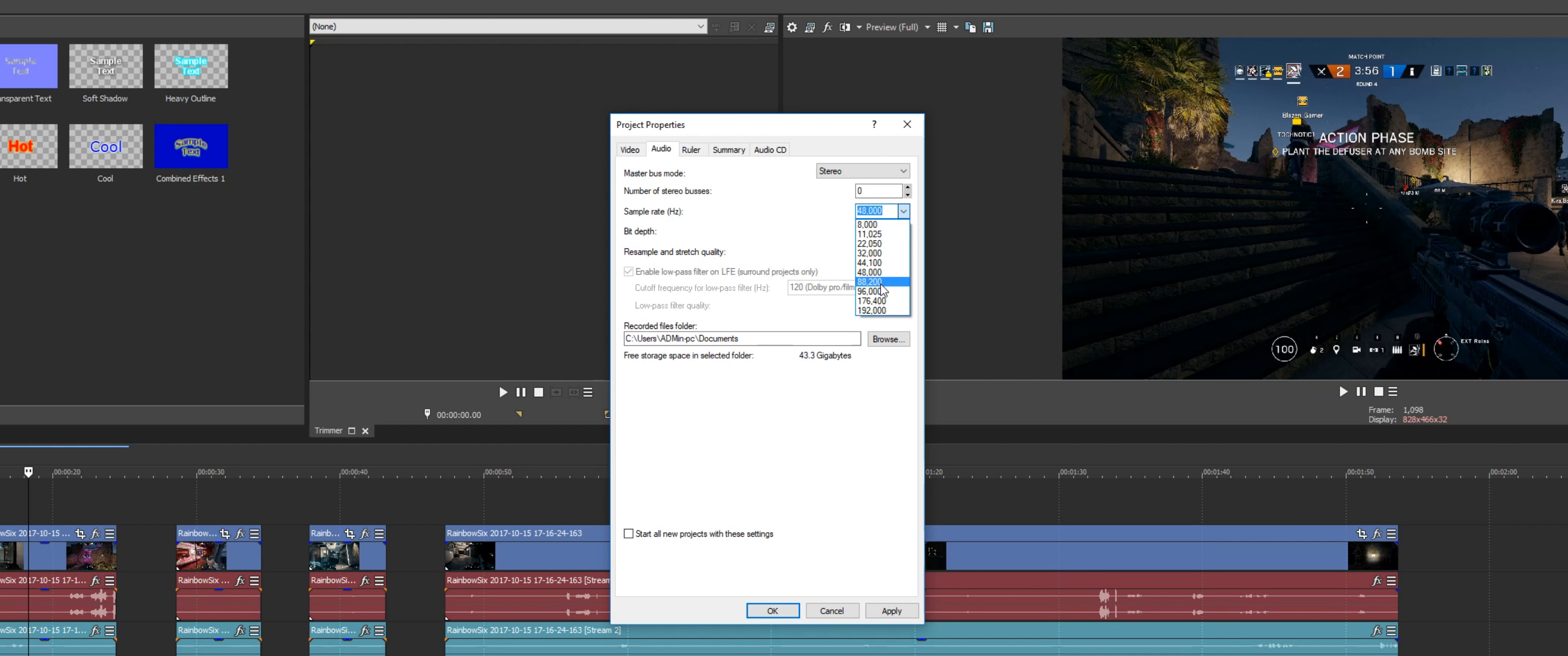
click(873, 273)
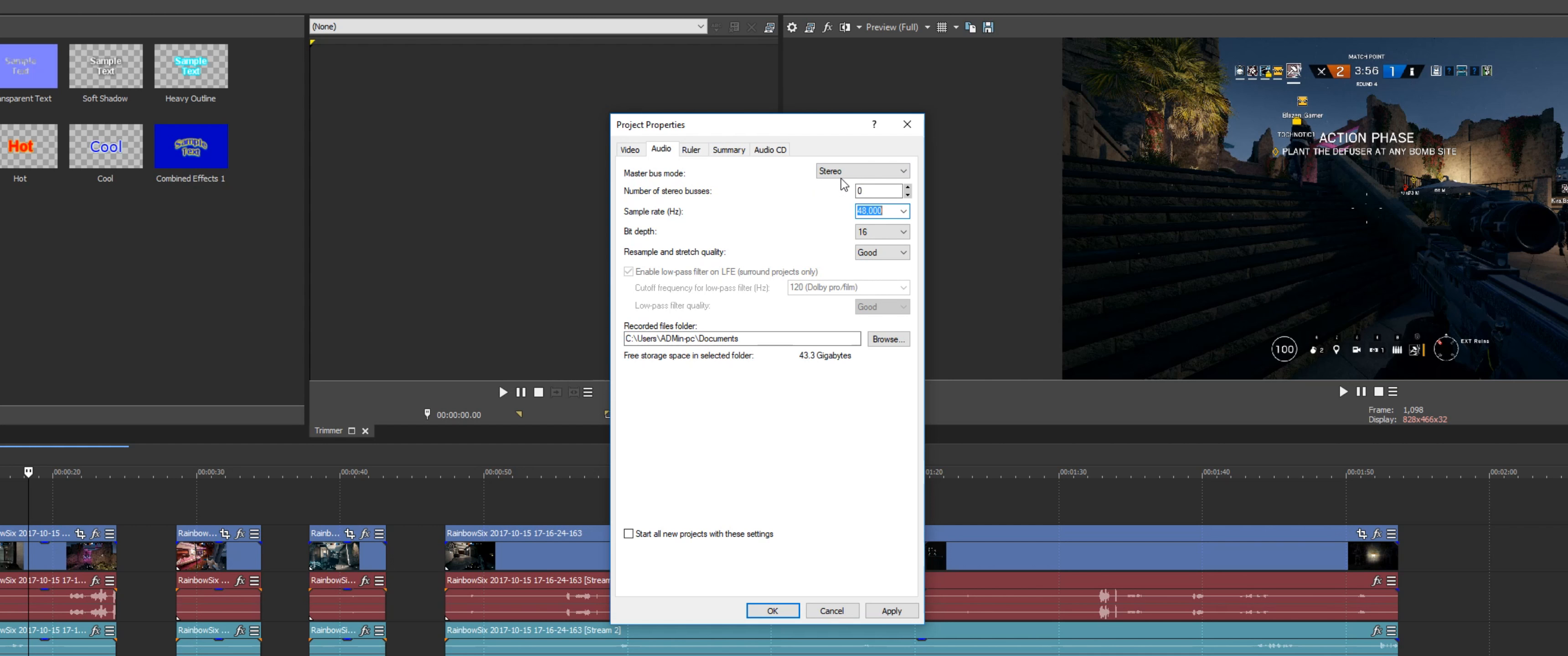
click(853, 173)
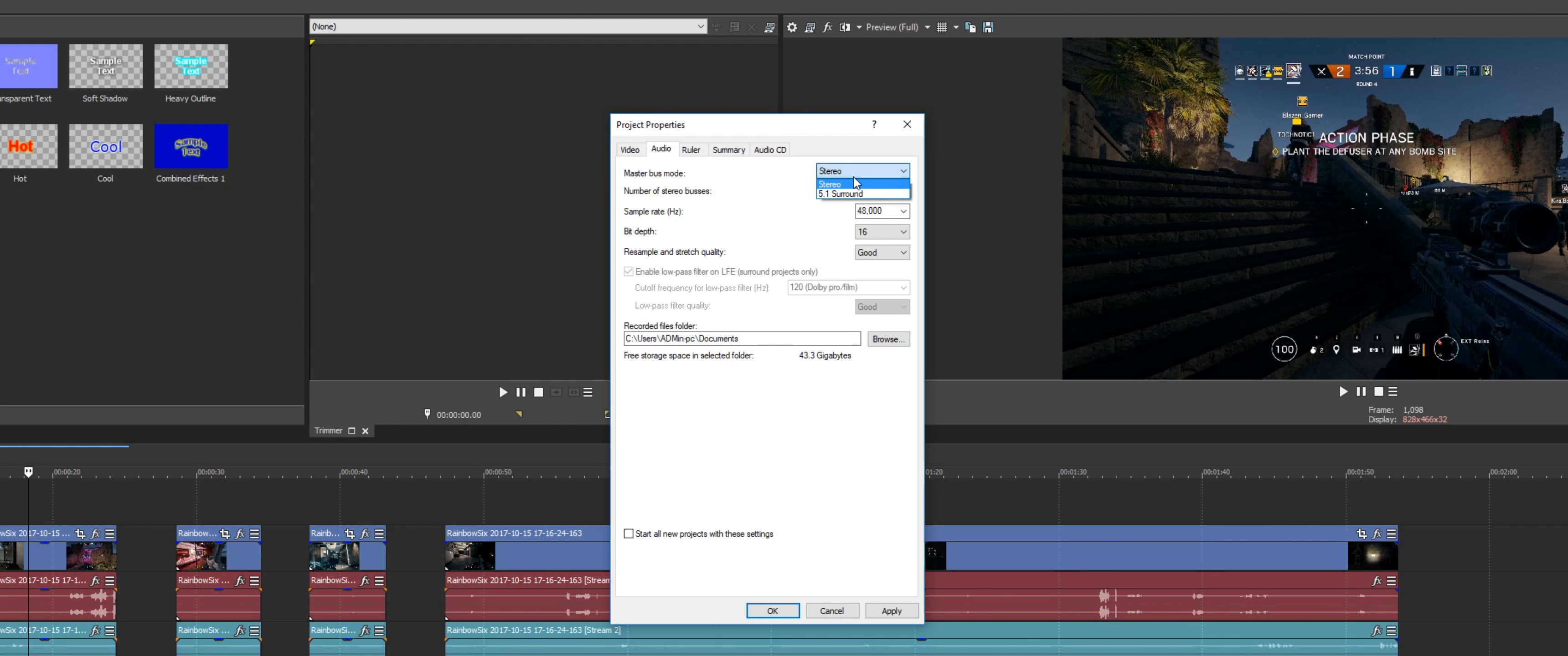
click(856, 183)
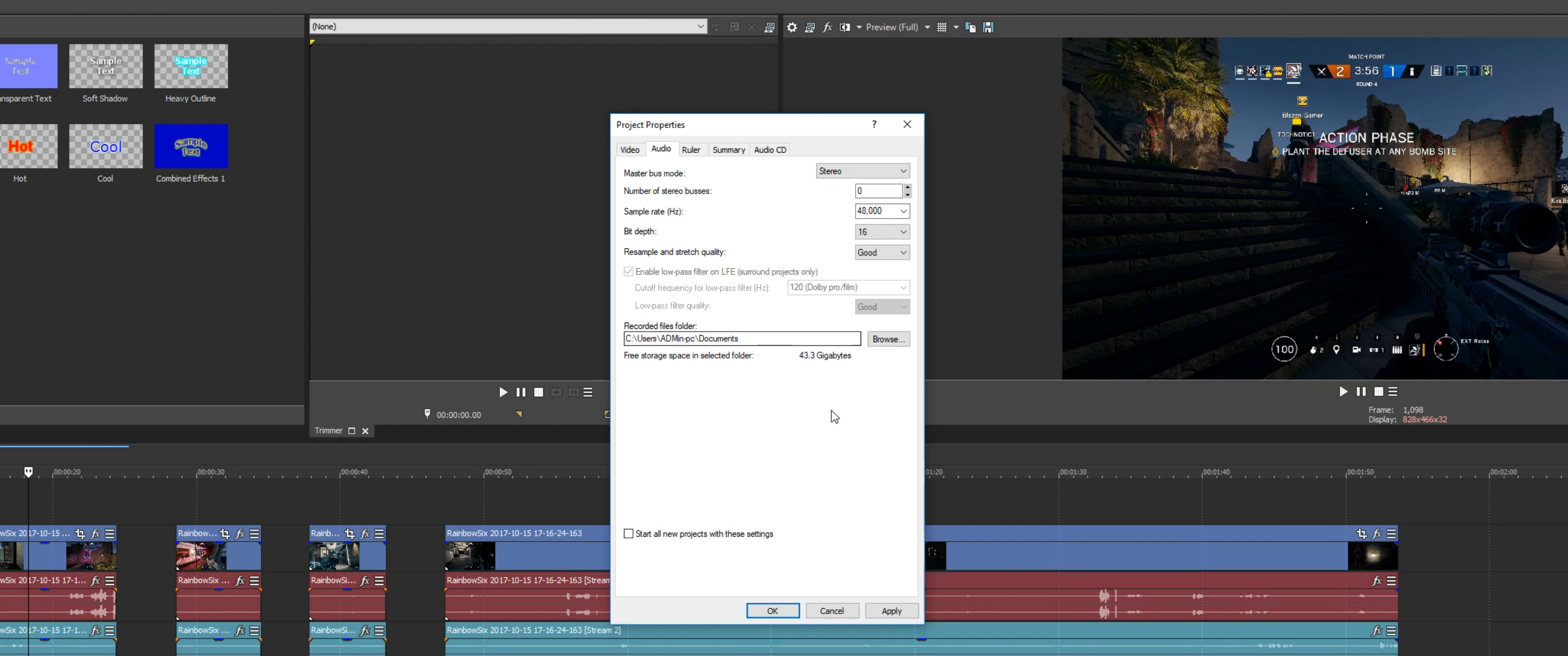
Step: Return to the project's video properties, apply the changes and close the dialog
click(629, 149)
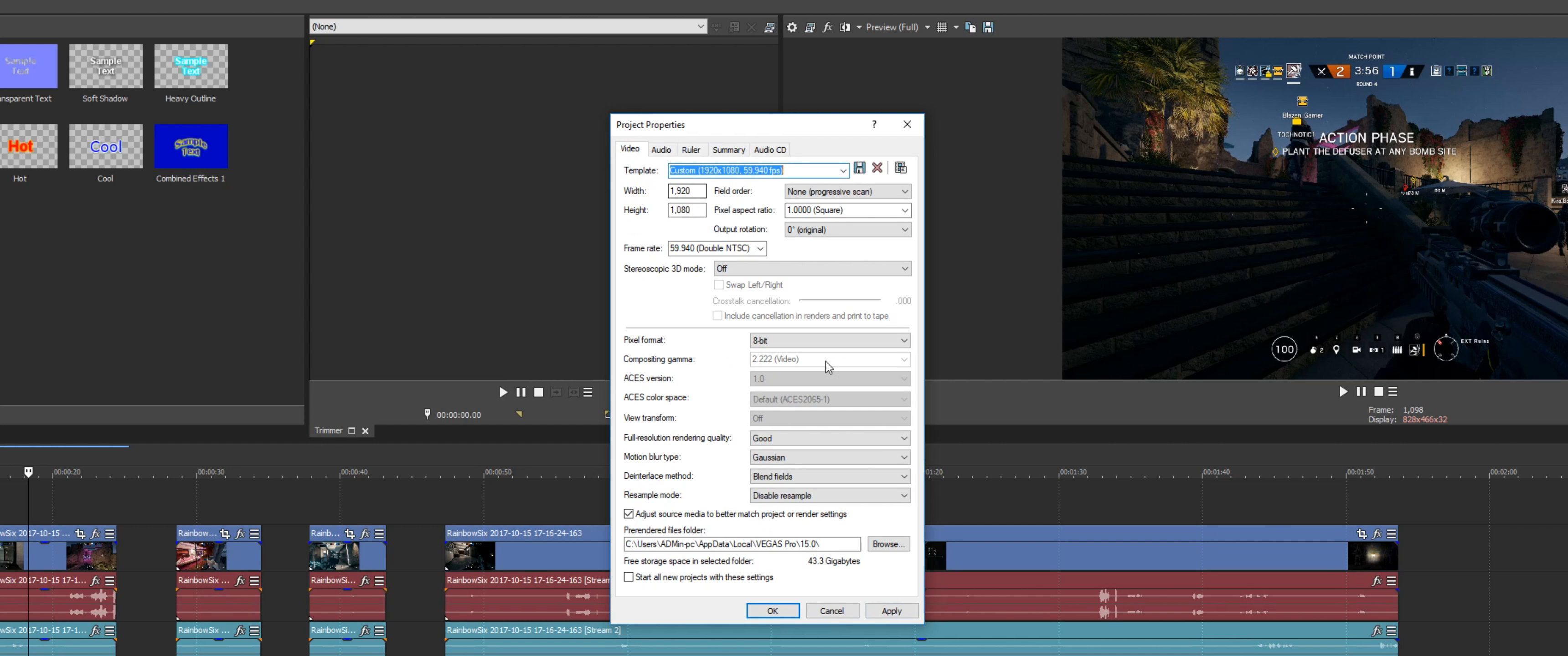
click(885, 611)
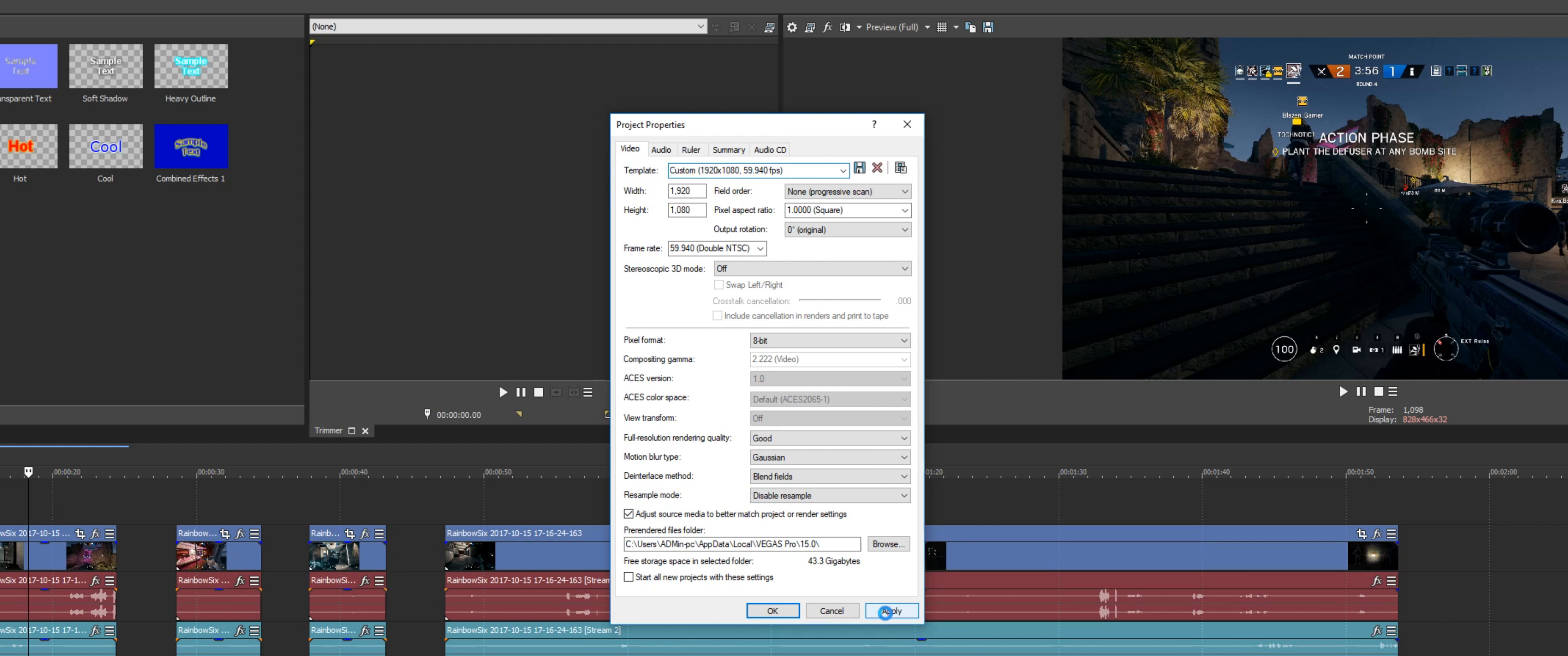
click(772, 612)
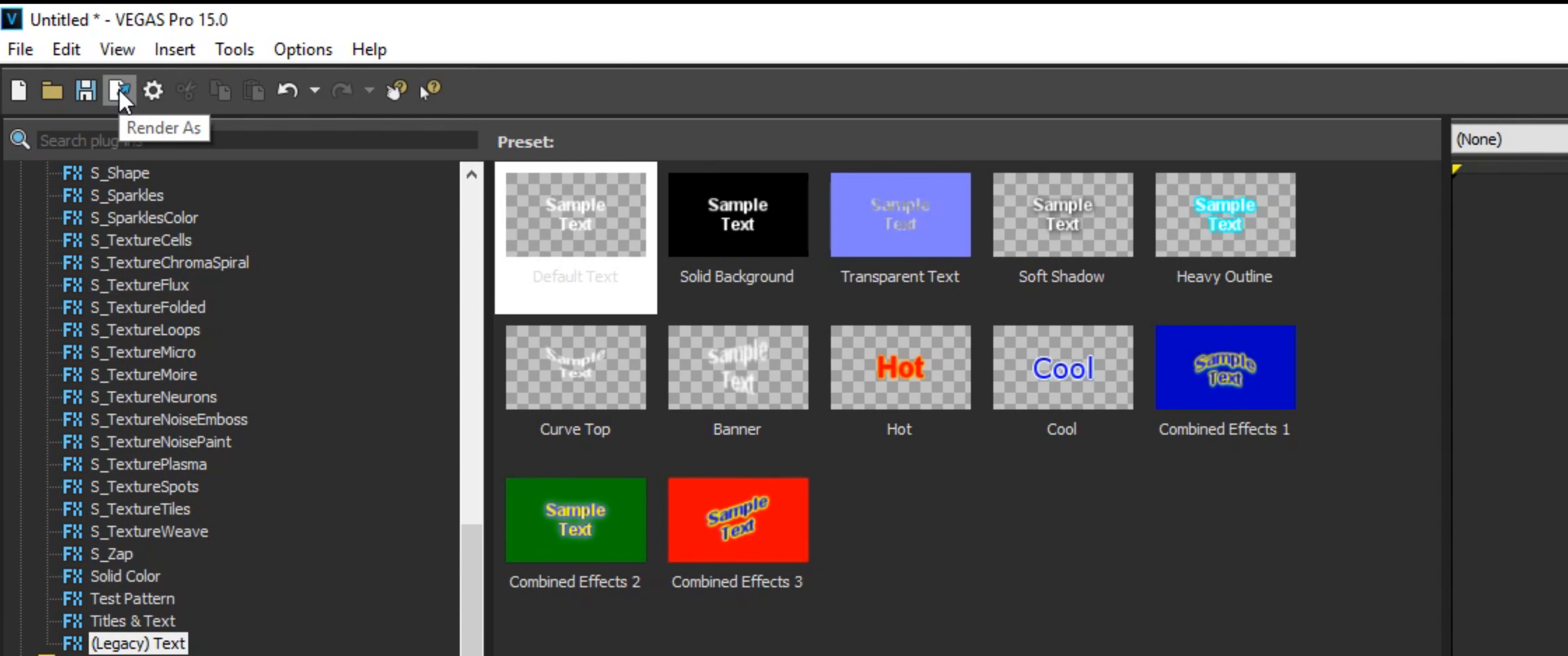
Step: Open the Render As settings and turn off the favorites-only filter to browse all output formats and templates
click(120, 91)
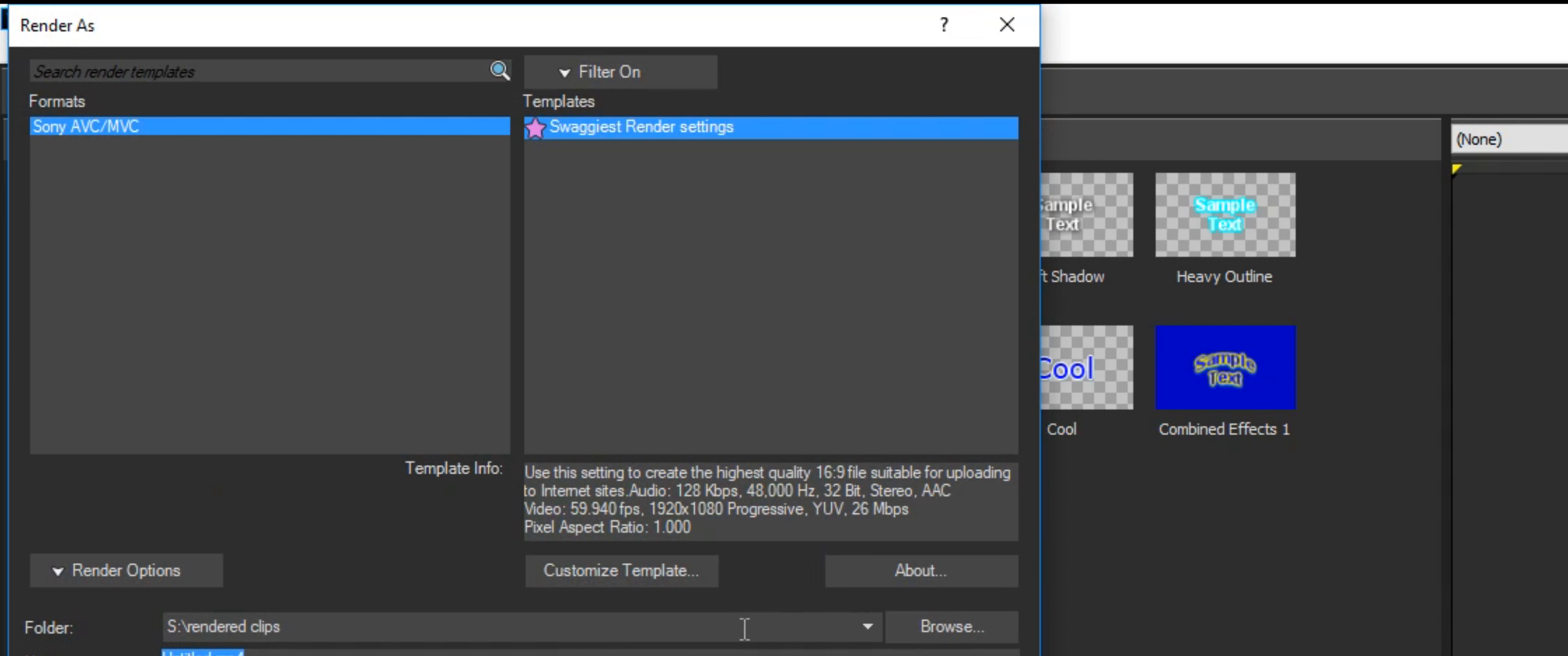
click(988, 636)
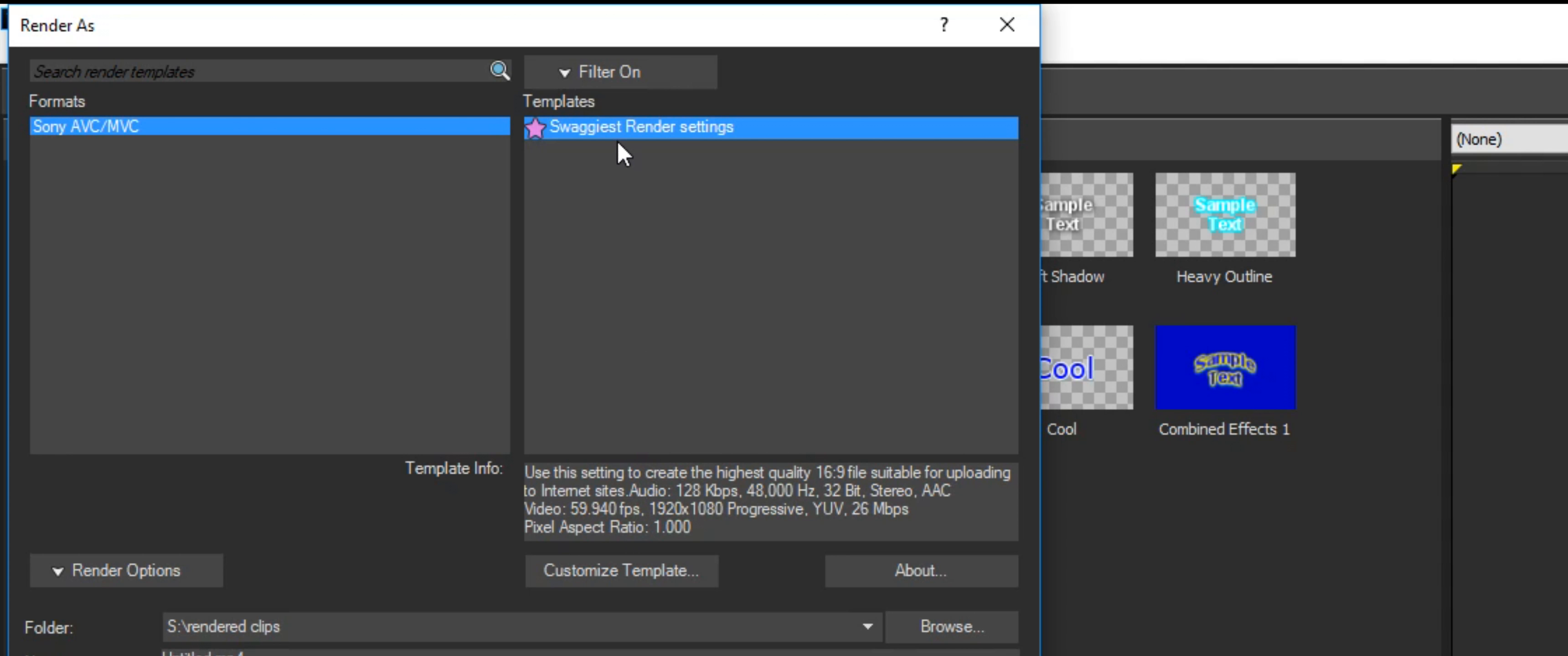
click(608, 72)
click(624, 101)
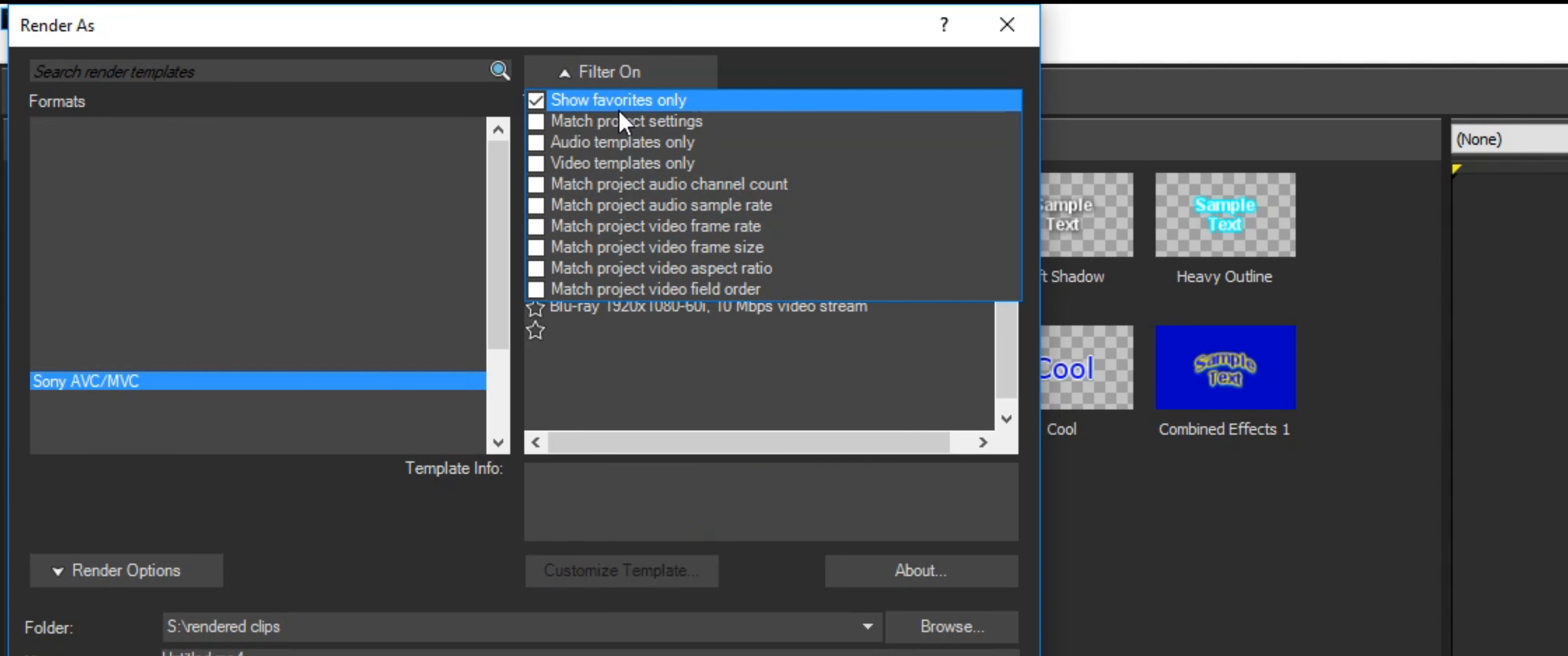
click(583, 57)
scroll(843, 264, up, 7)
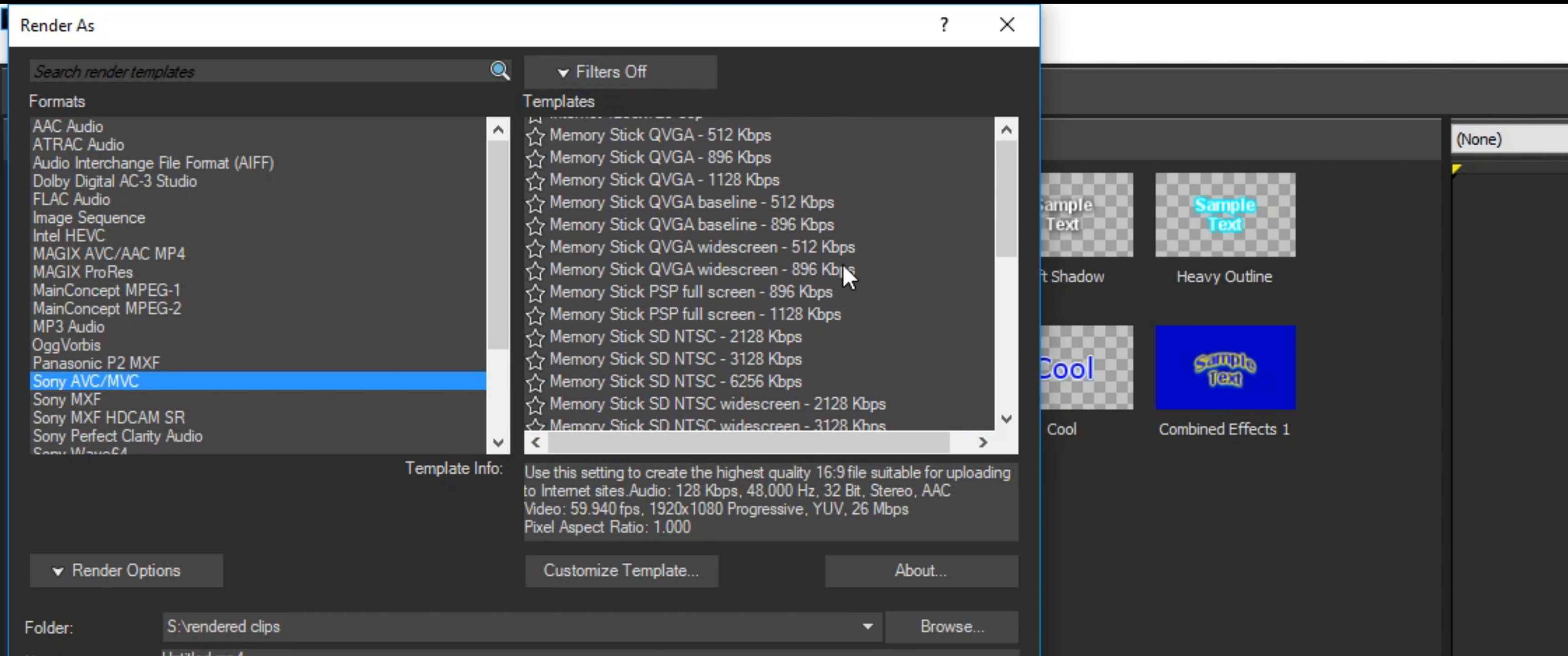
scroll(377, 304, down, 2)
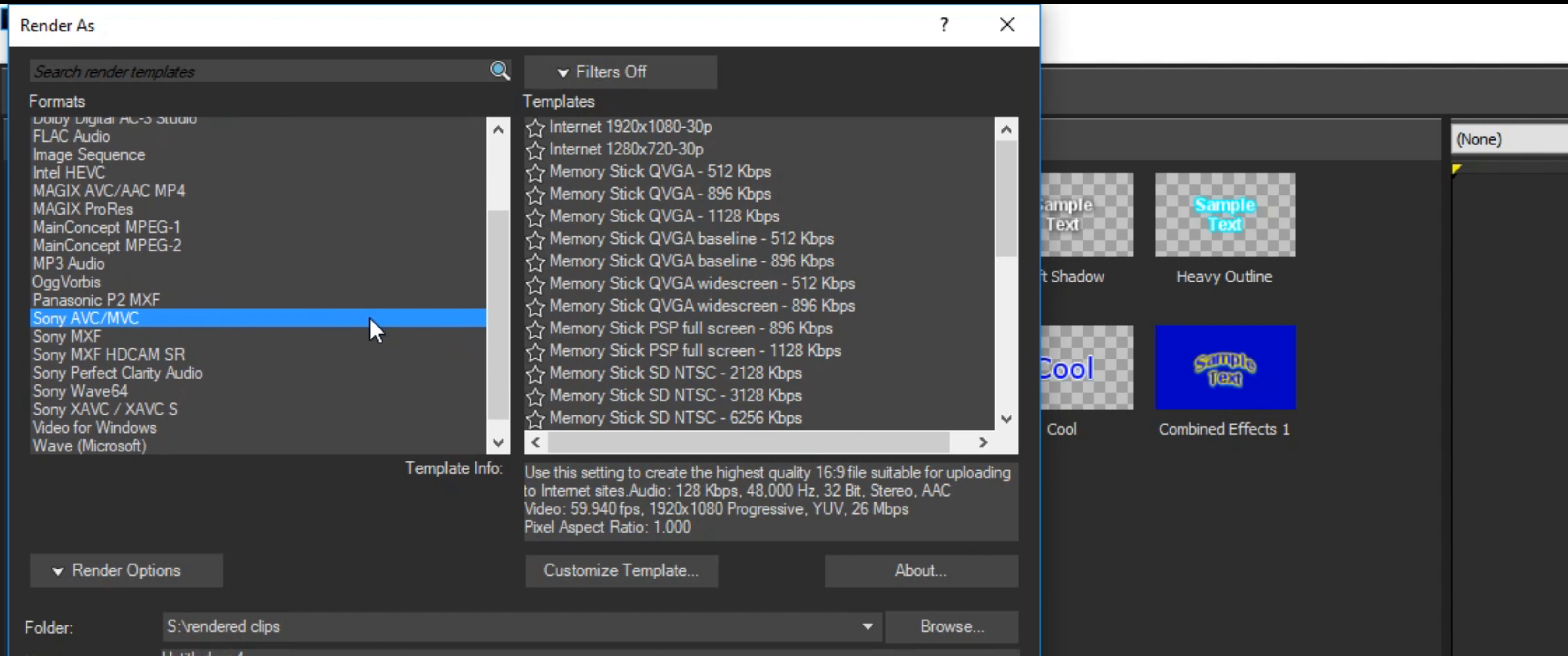
scroll(375, 314, up, 2)
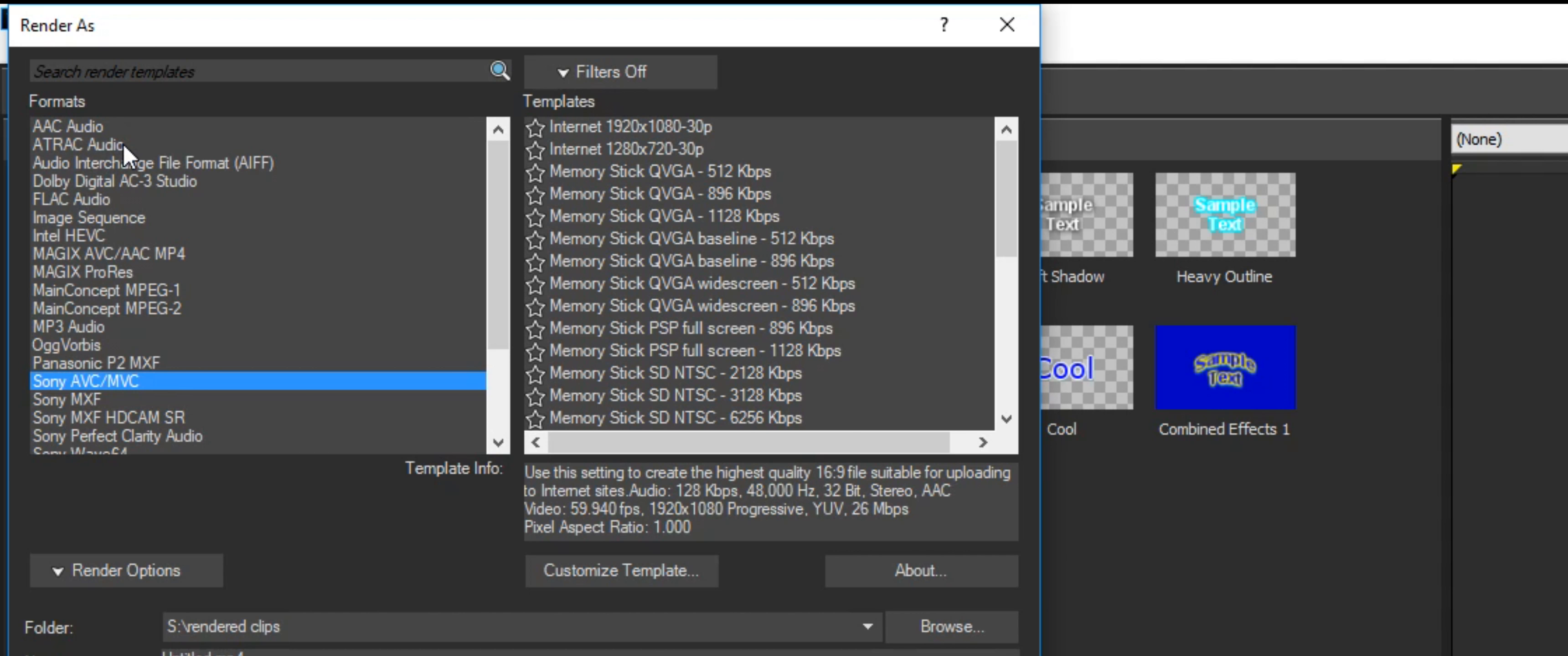
Step: Choose the Sony AVC/MVC format with the Internet 1920x1080-30p render template
click(160, 380)
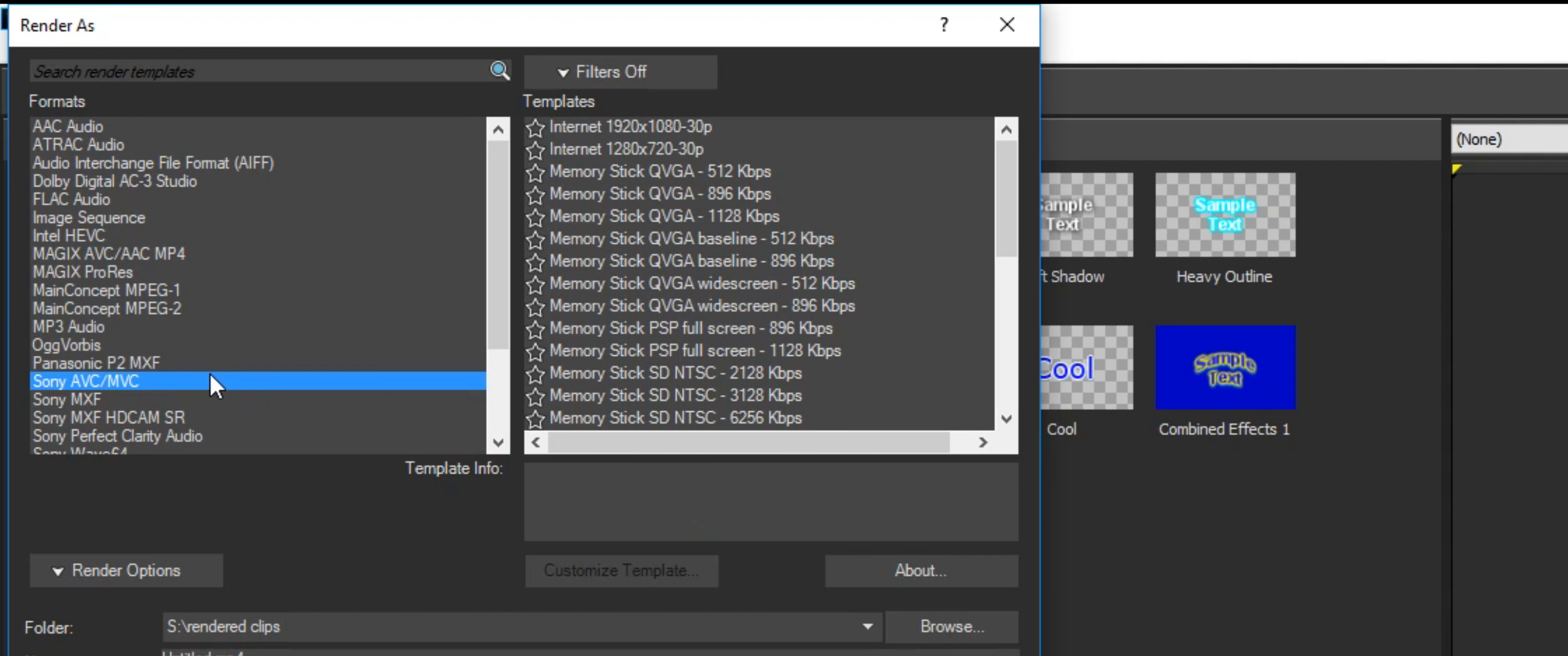
click(724, 127)
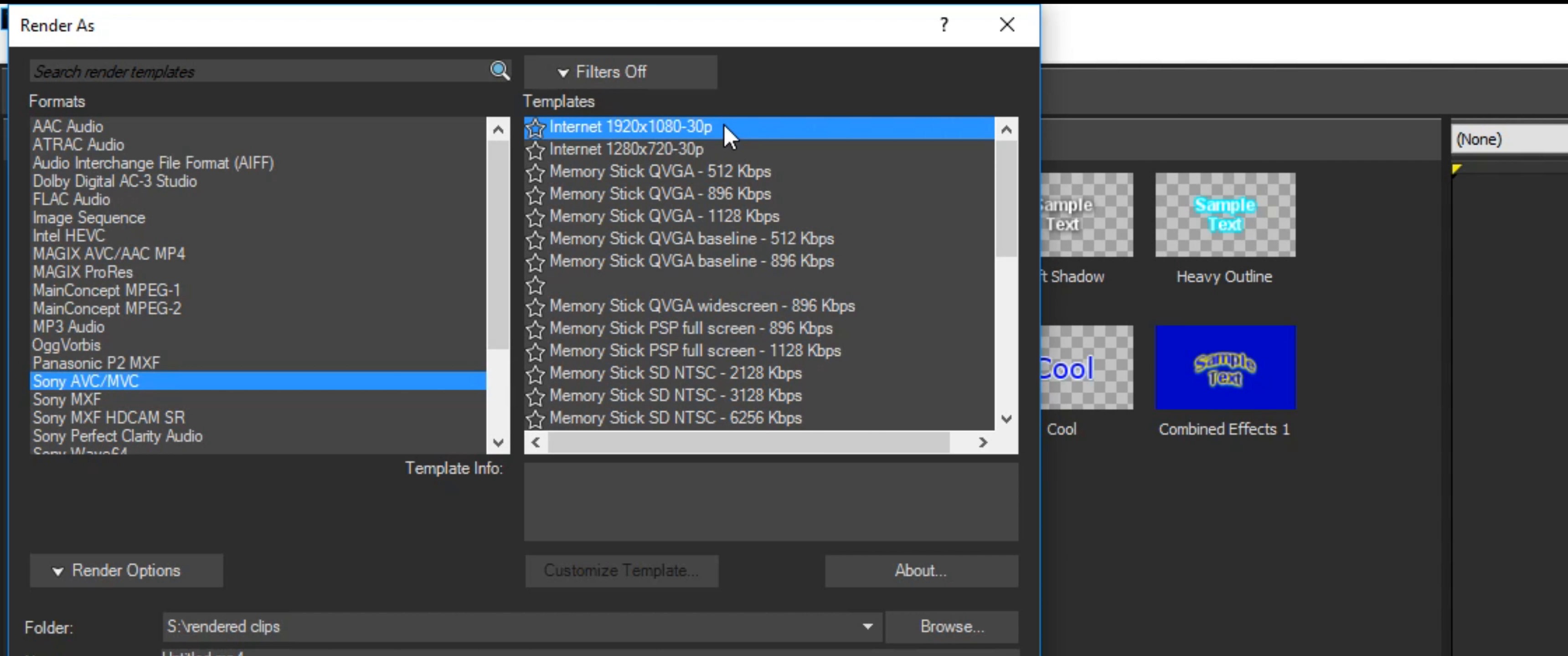
click(737, 151)
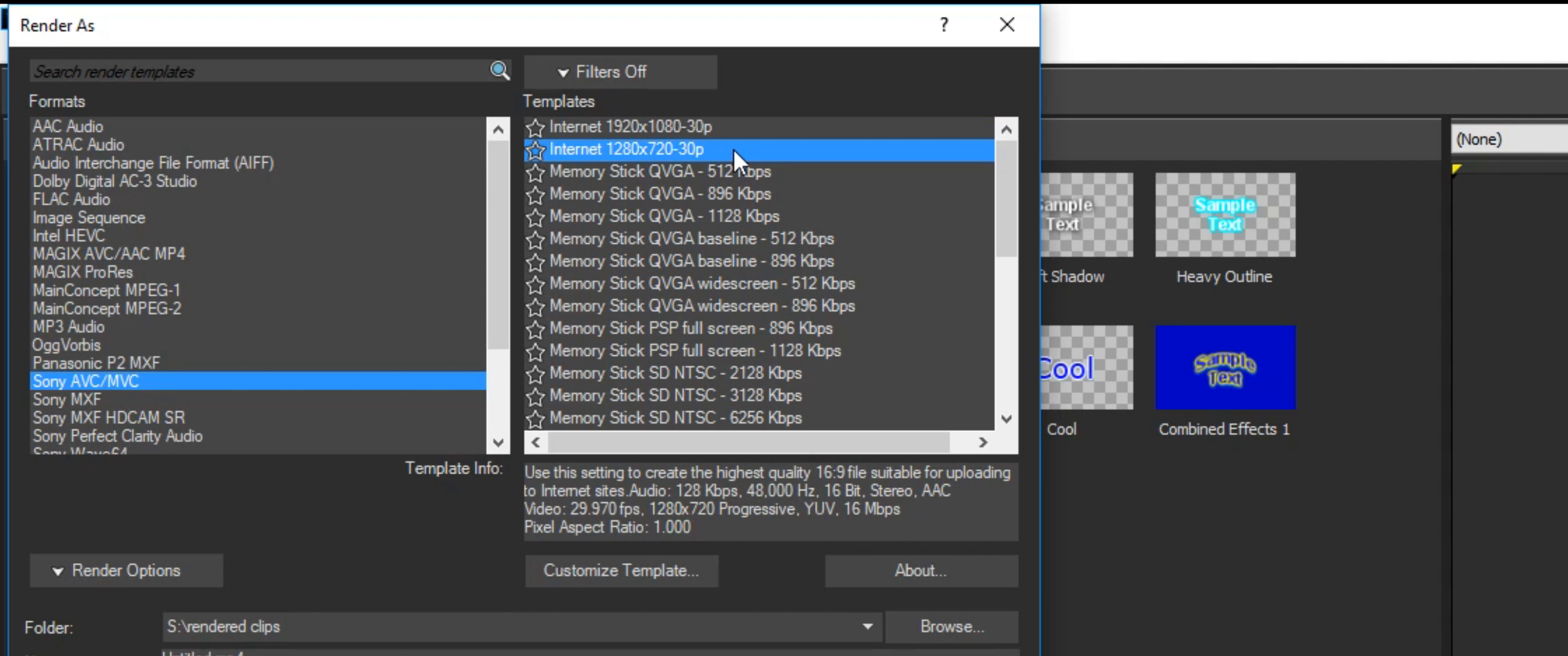
click(716, 129)
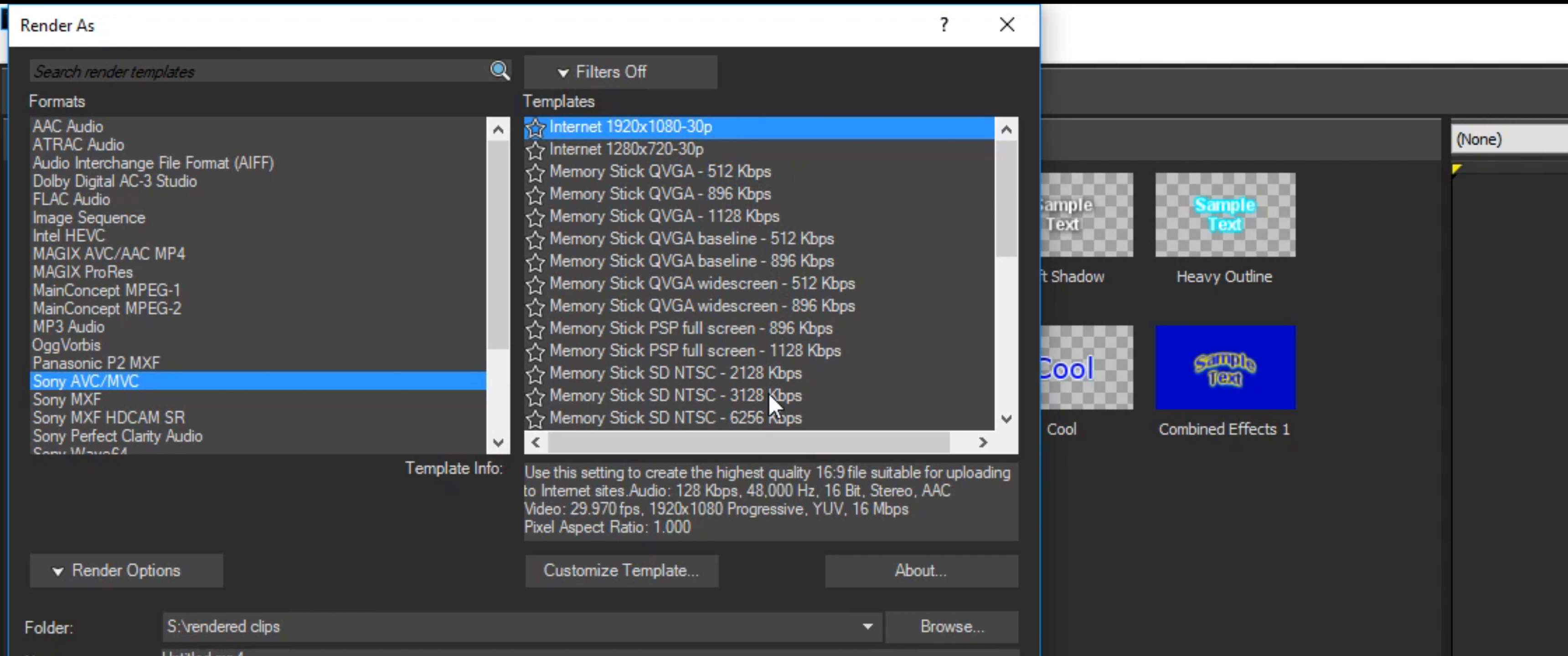
Step: Customize the Internet 1920x1080-30p template, setting its frame rate to 59.940 (Double NTSC)
click(676, 568)
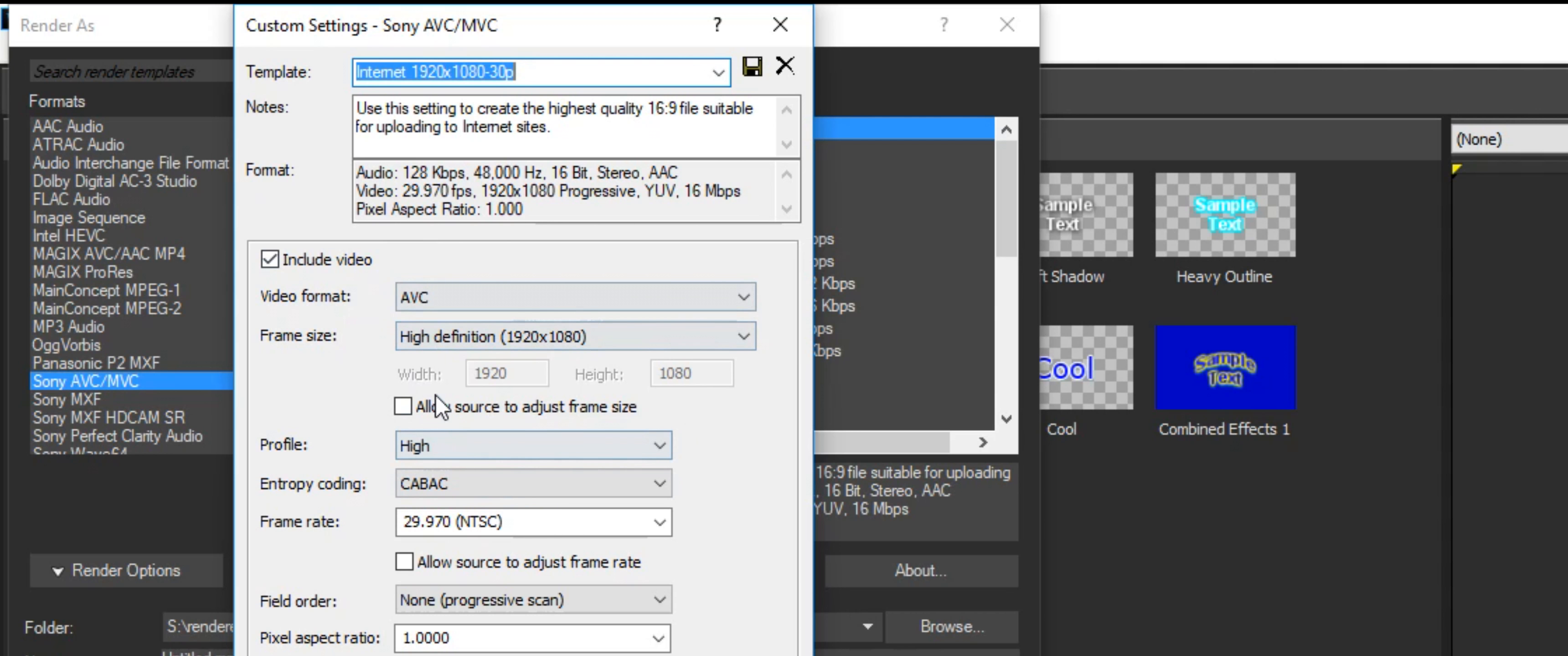
click(548, 480)
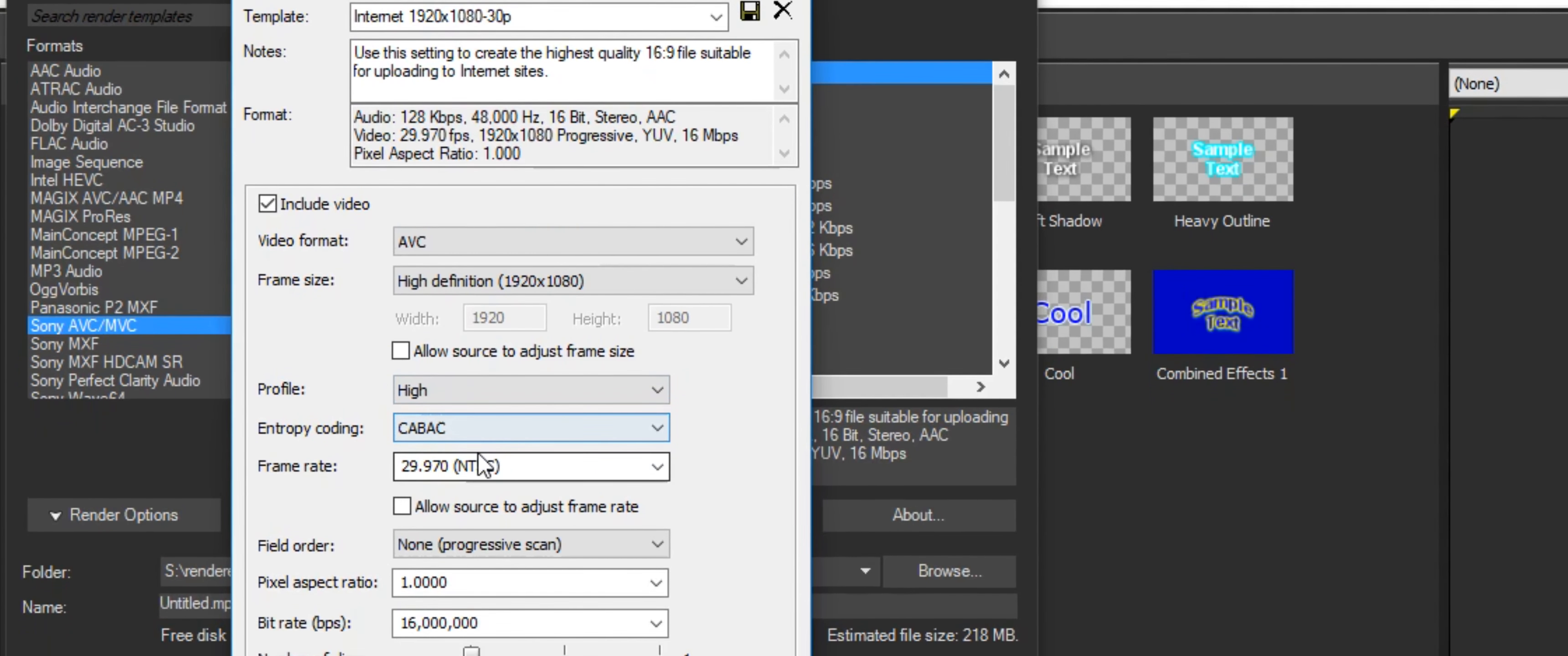
click(657, 470)
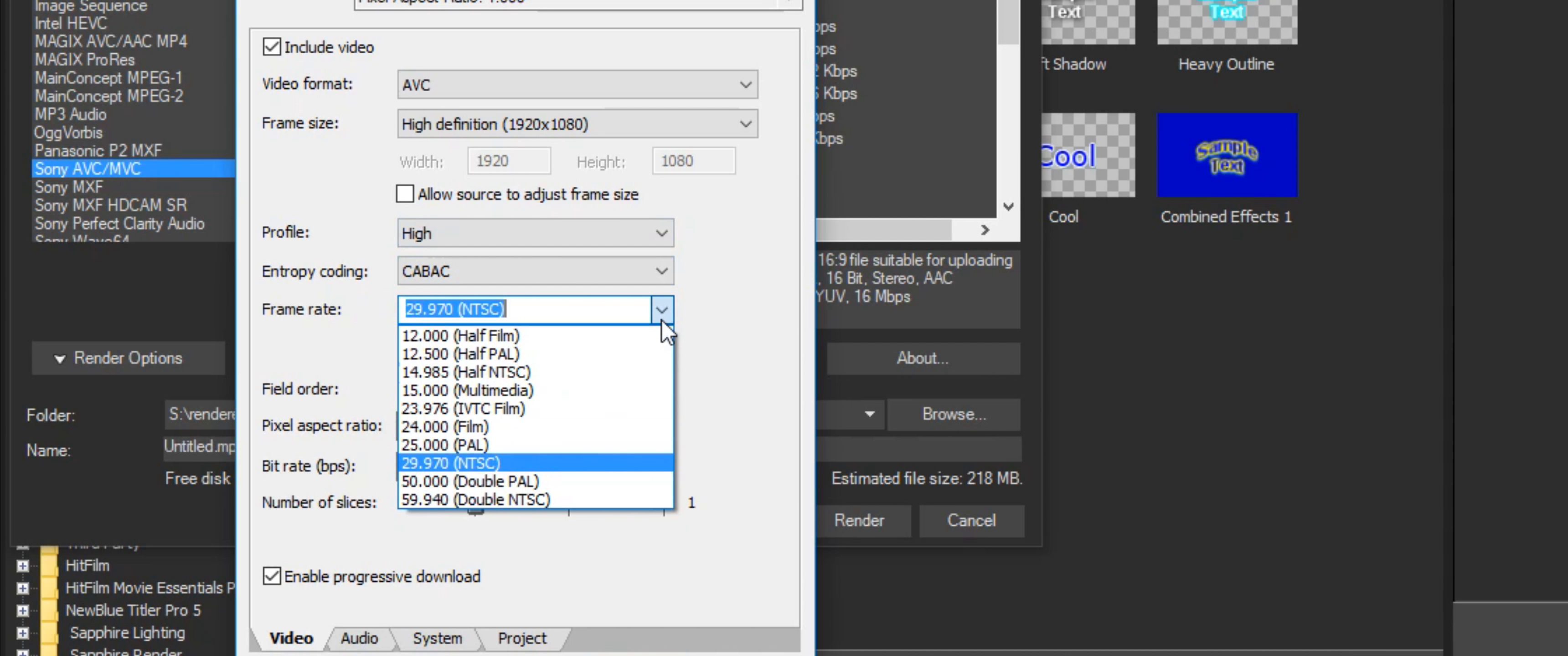
click(608, 500)
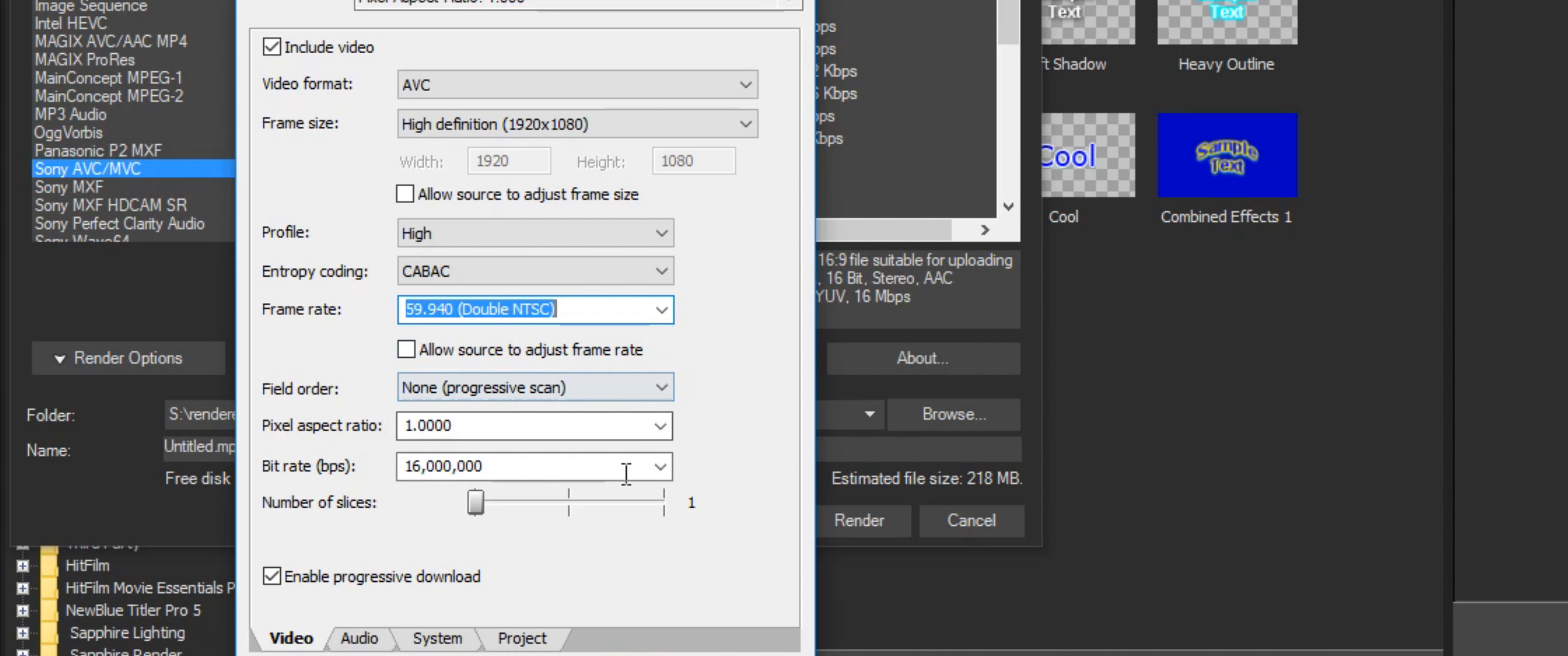
Step: Set the template's video bit rate to 25,999,360 bps
click(660, 467)
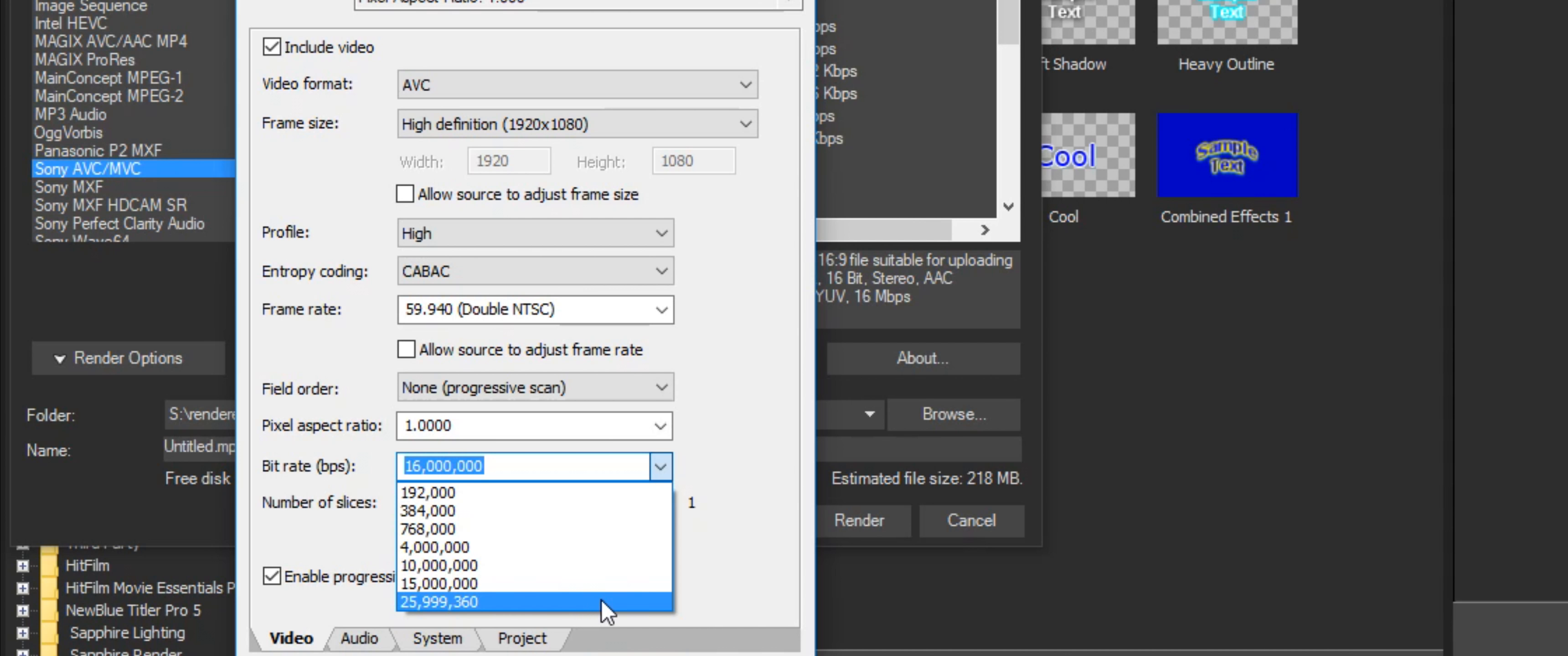
click(662, 469)
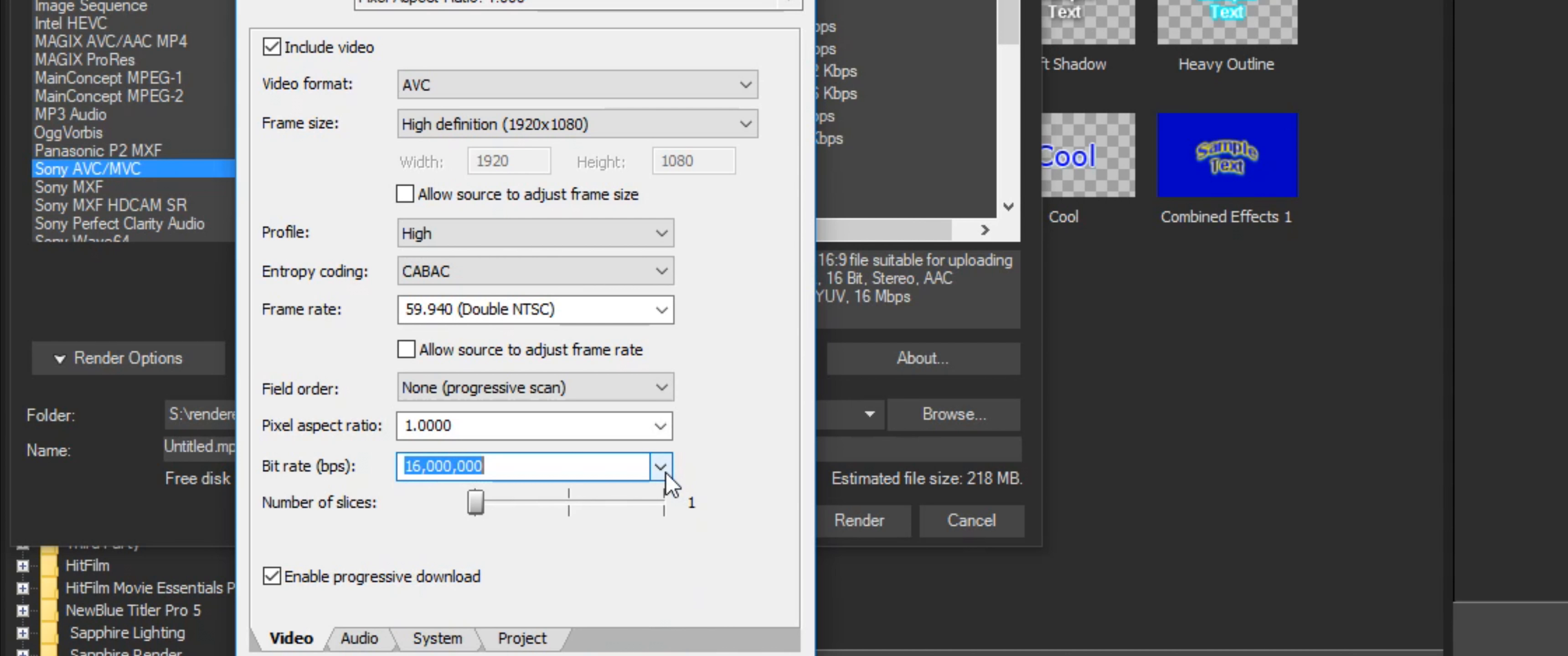
click(661, 468)
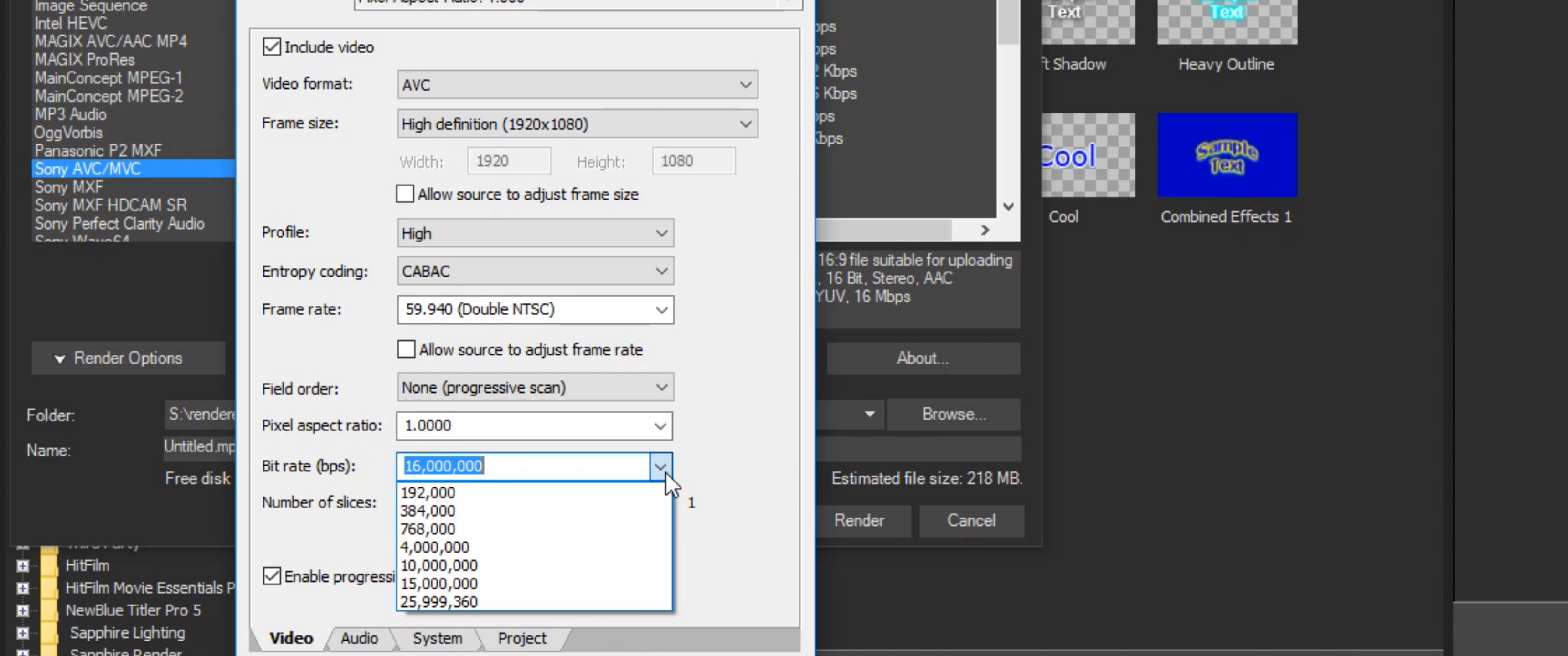
click(663, 471)
click(664, 472)
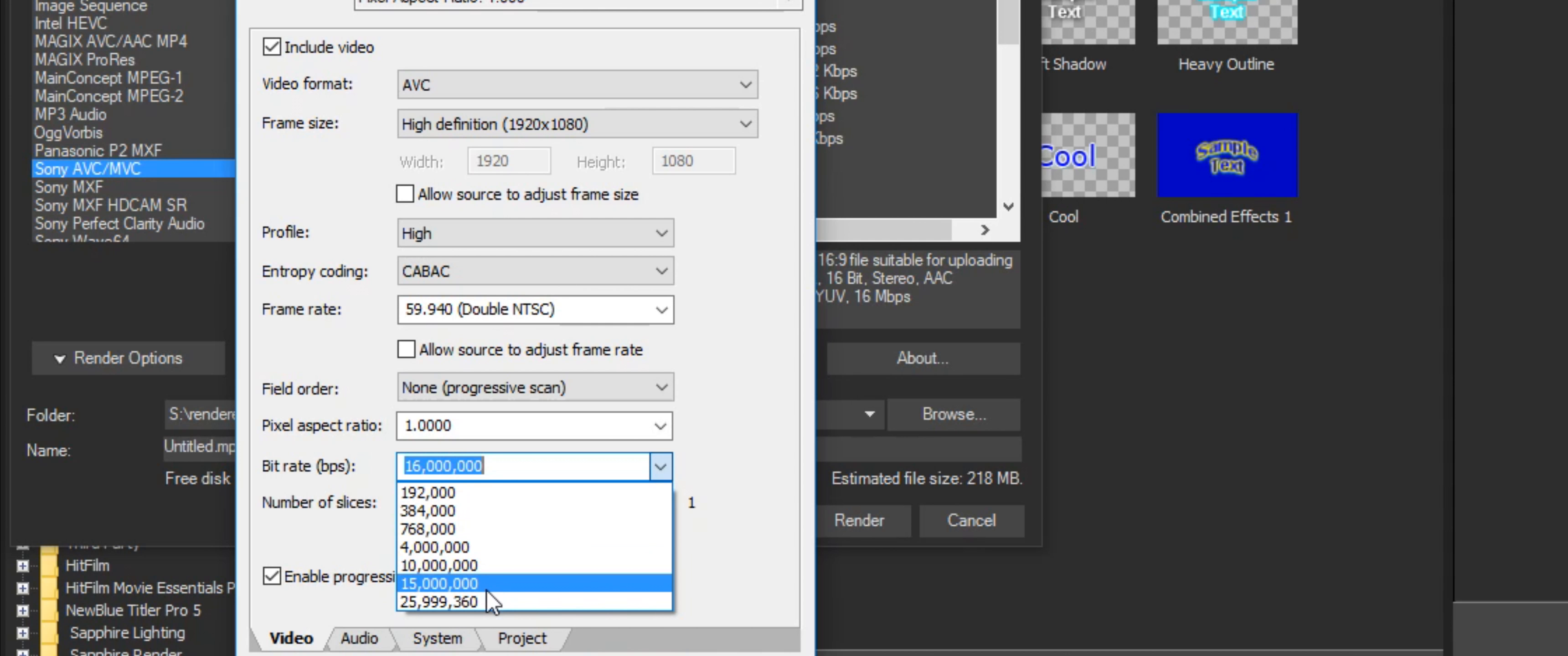
click(489, 614)
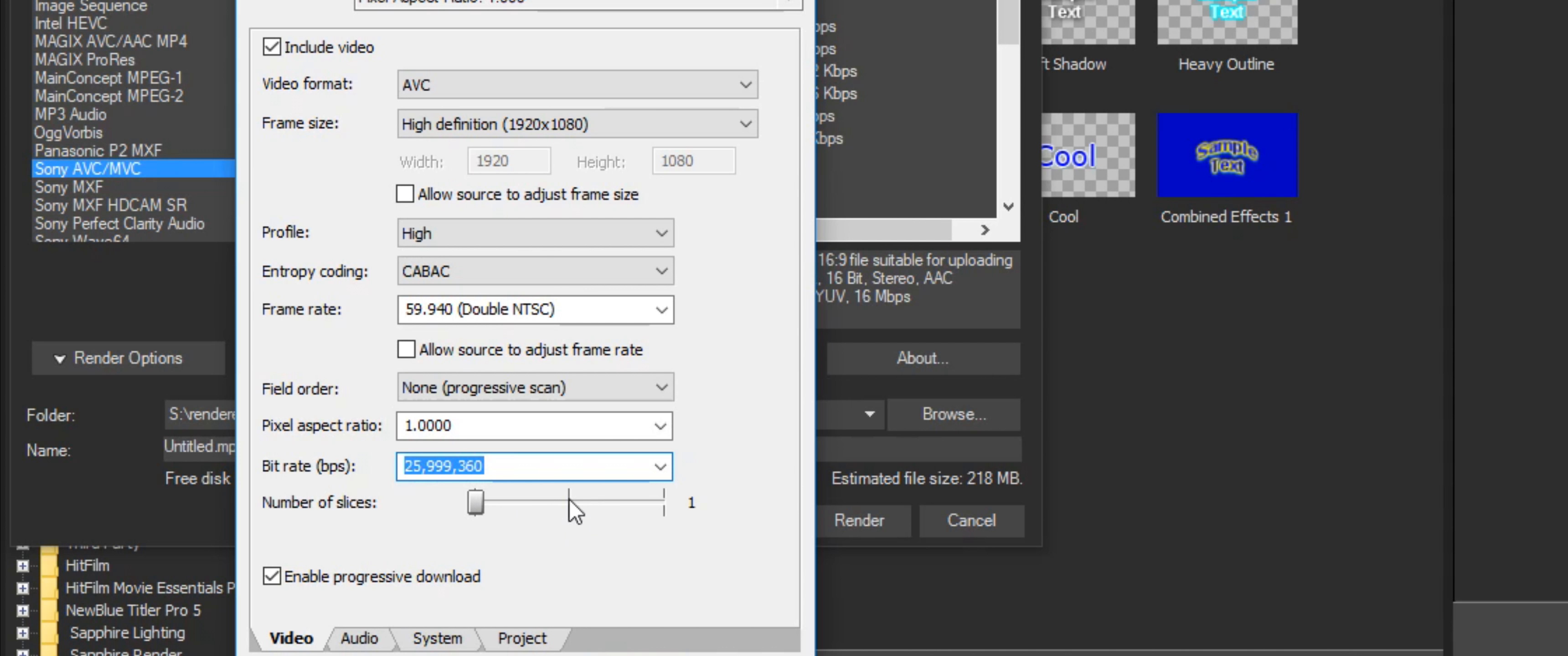
Step: In the template's audio settings, choose a 48,000 Hz sample rate
click(364, 641)
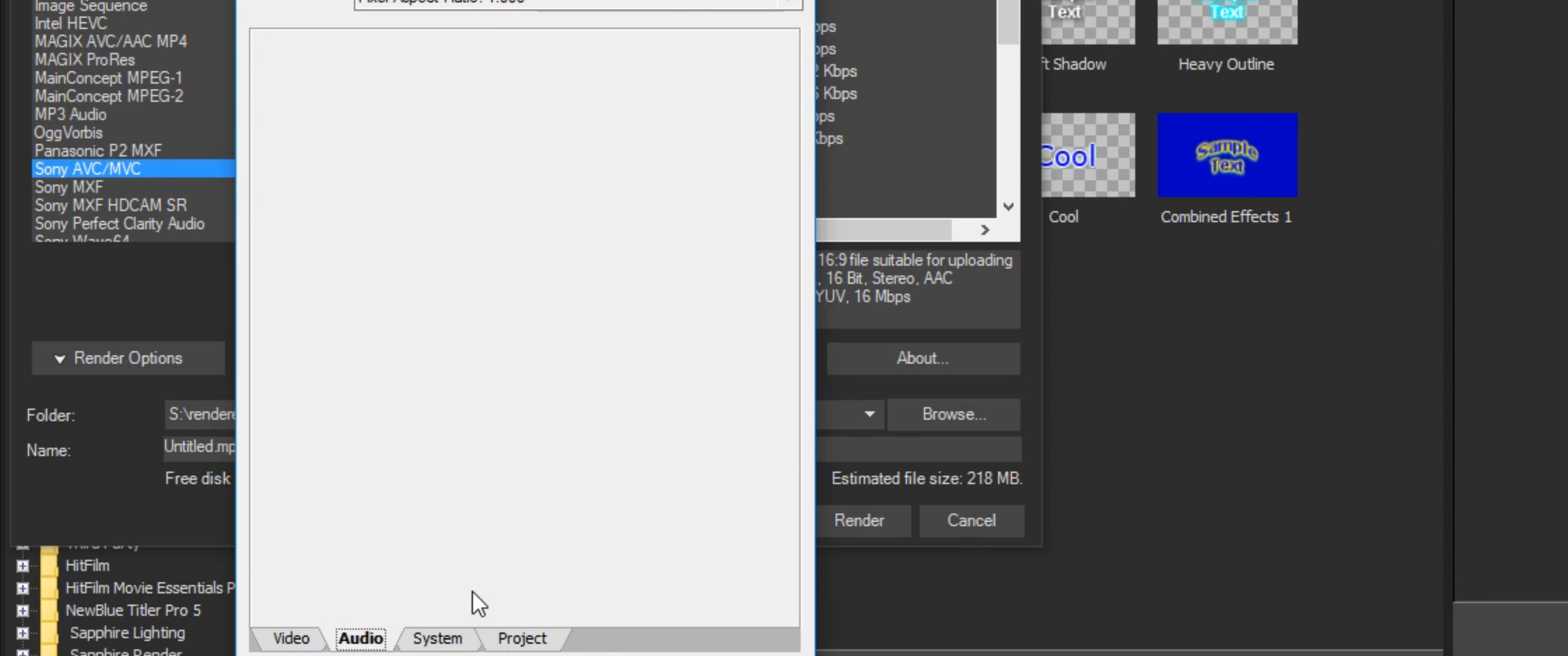
click(533, 123)
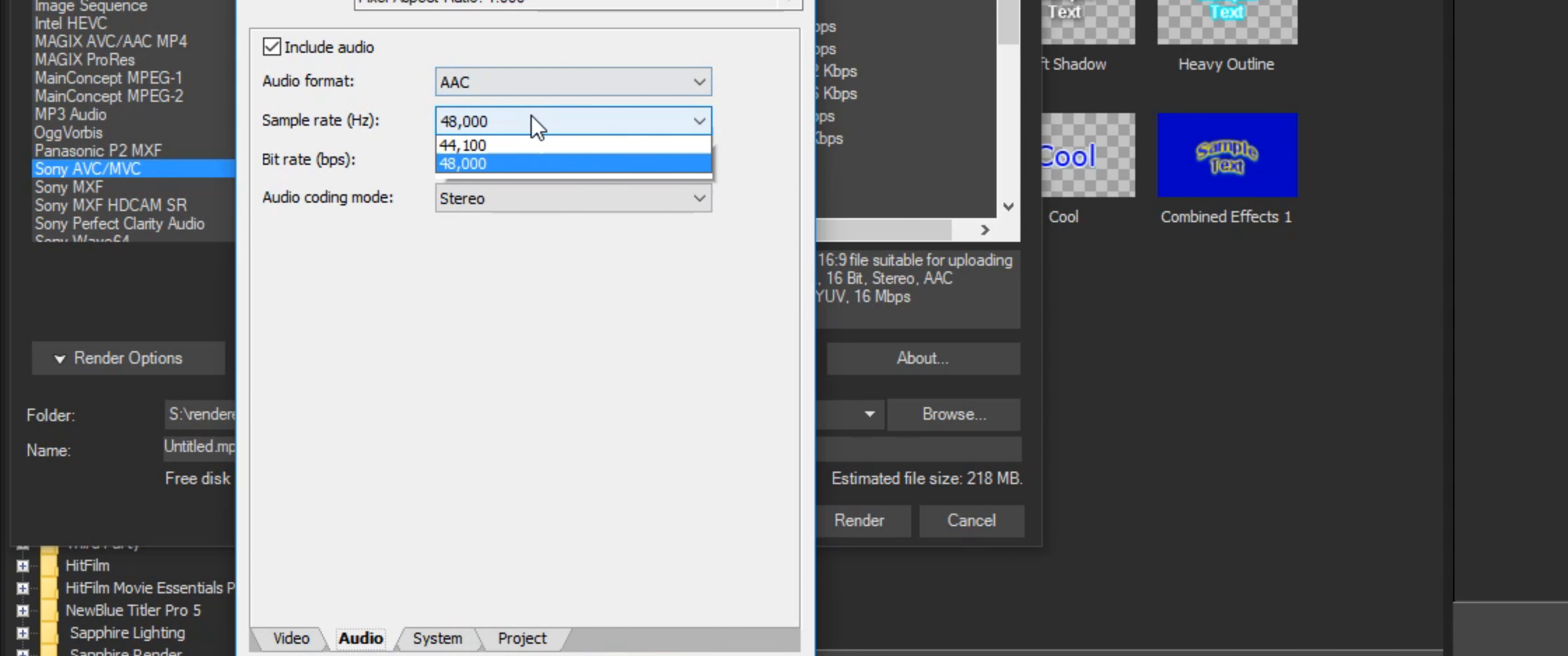
click(533, 124)
click(535, 121)
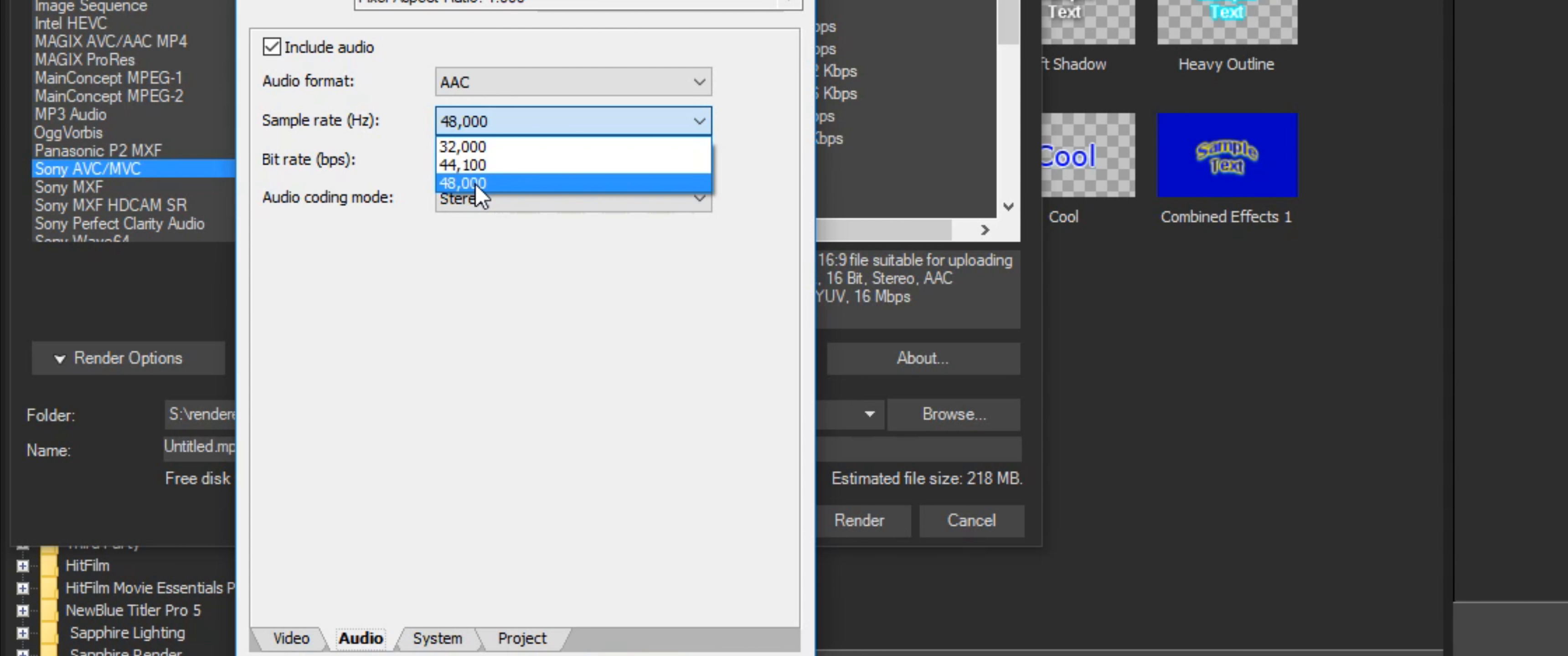
click(493, 183)
Step: Review the system format, choose Use Project Settings as the video rendering quality and return to the template's video settings
click(437, 639)
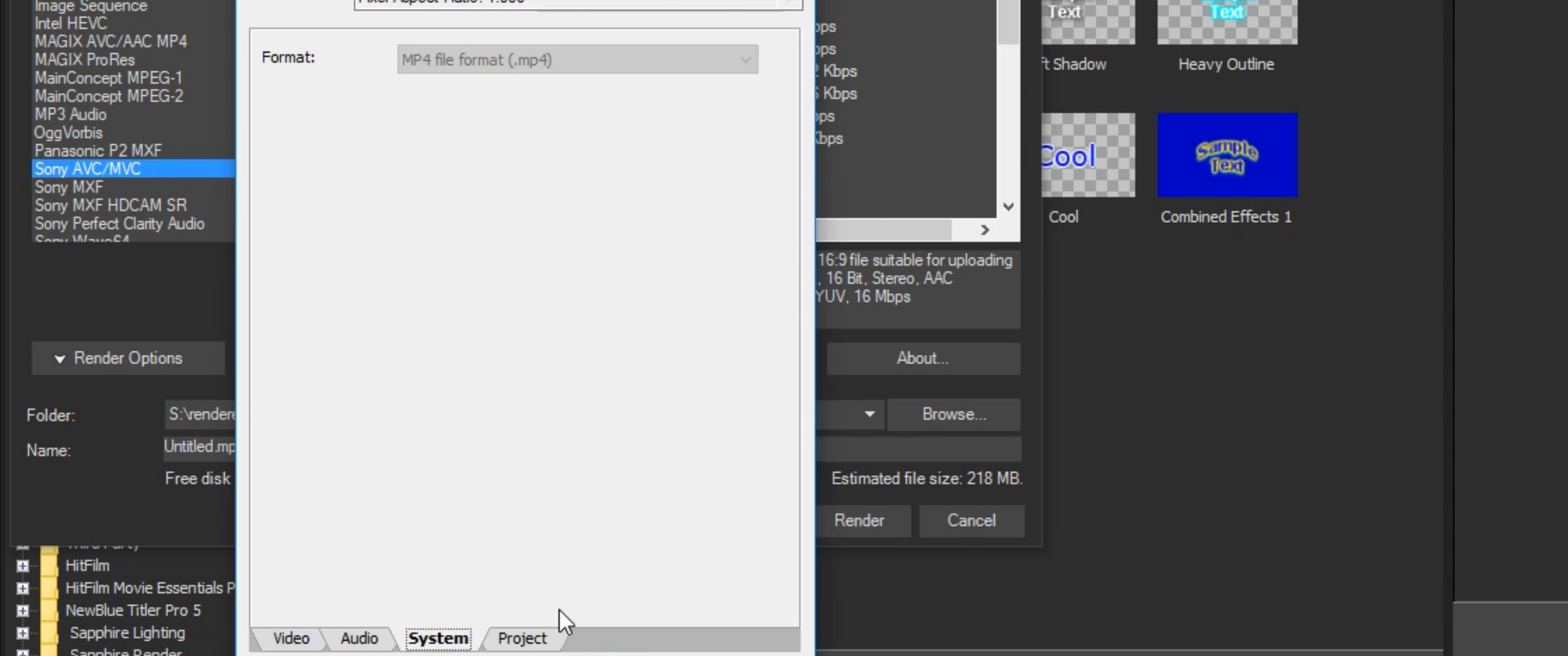
click(530, 636)
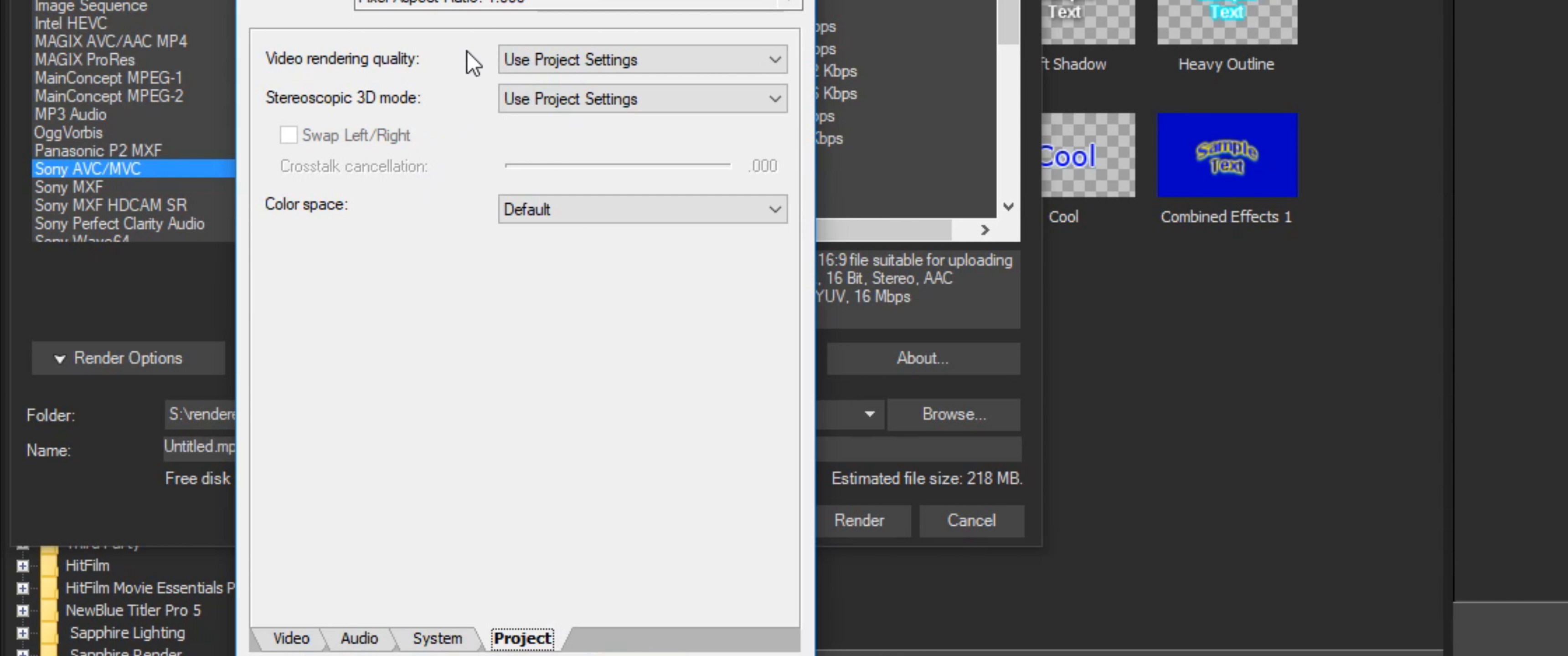
click(517, 61)
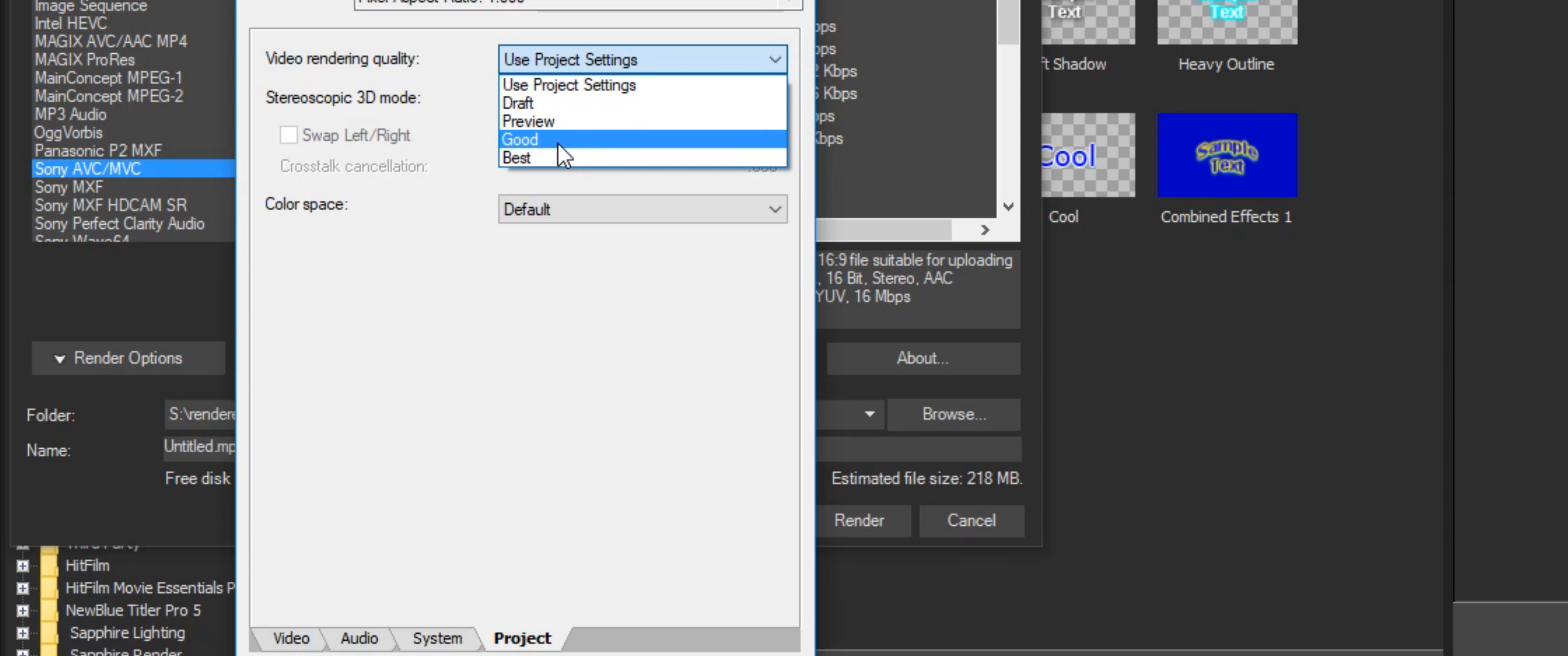
click(572, 85)
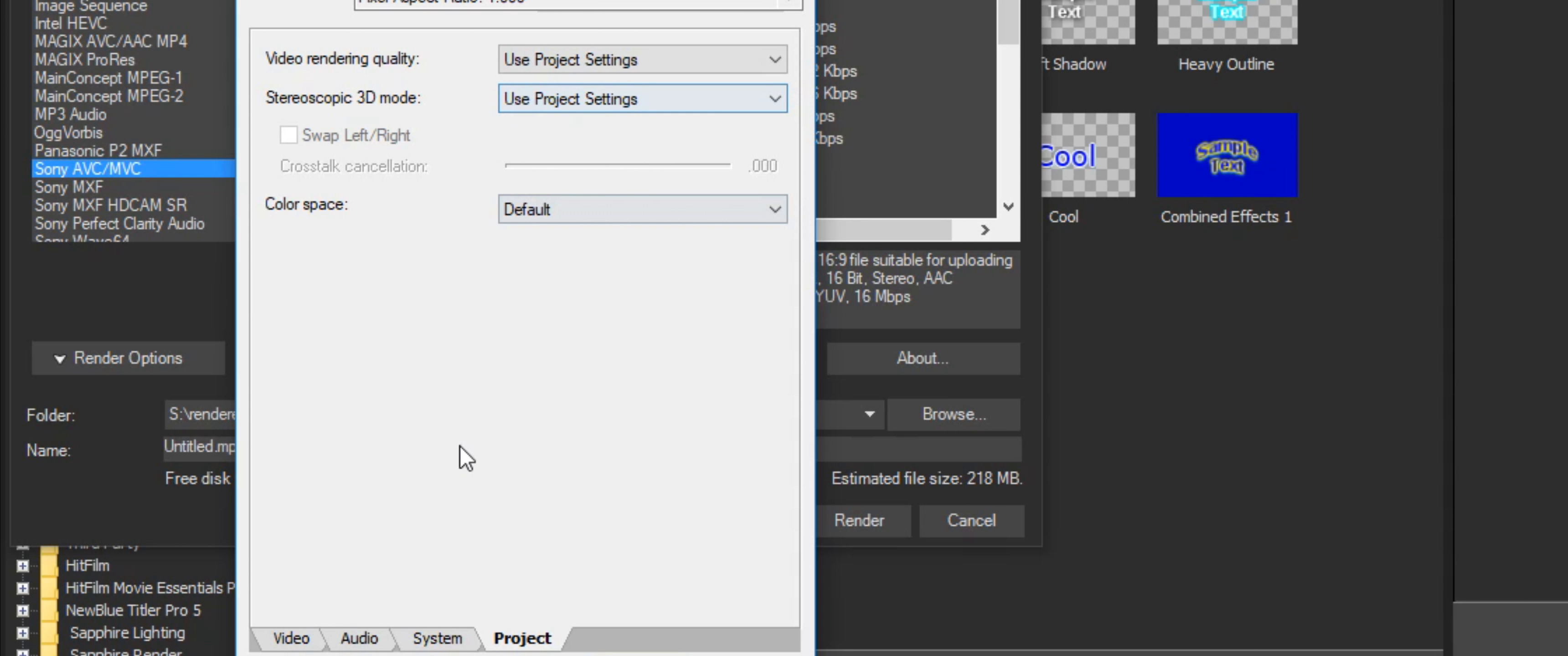
click(290, 638)
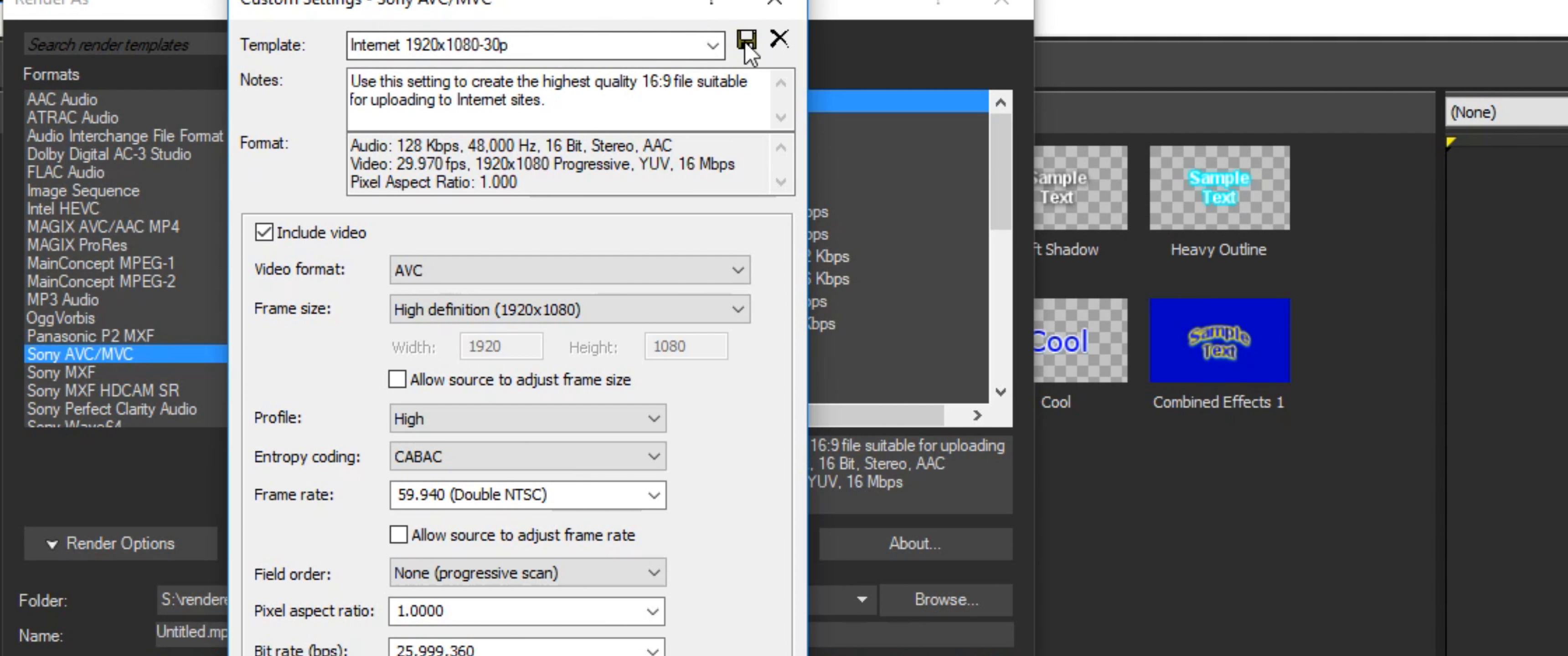
Step: Name the customized render template "whatever", save it and confirm the custom settings
drag(615, 7, 1333, 109)
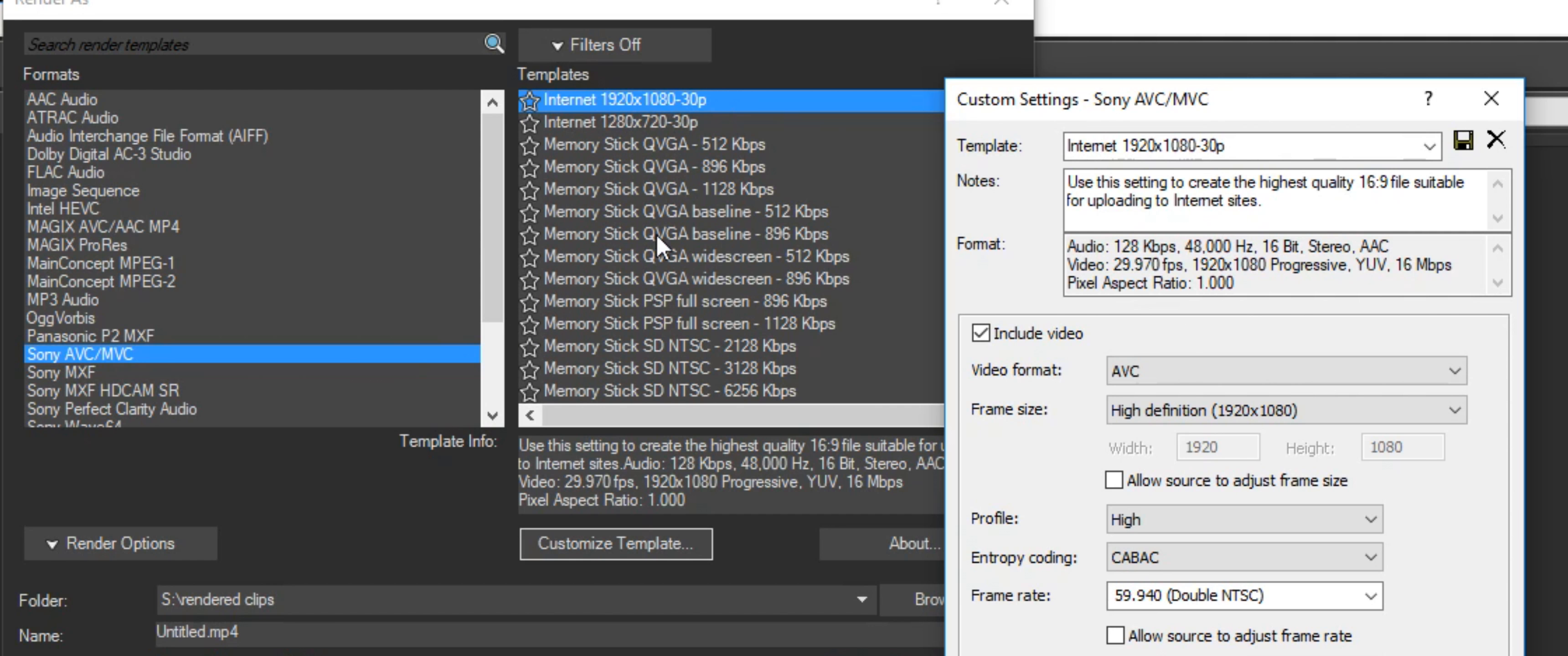
drag(1102, 107, 859, 9)
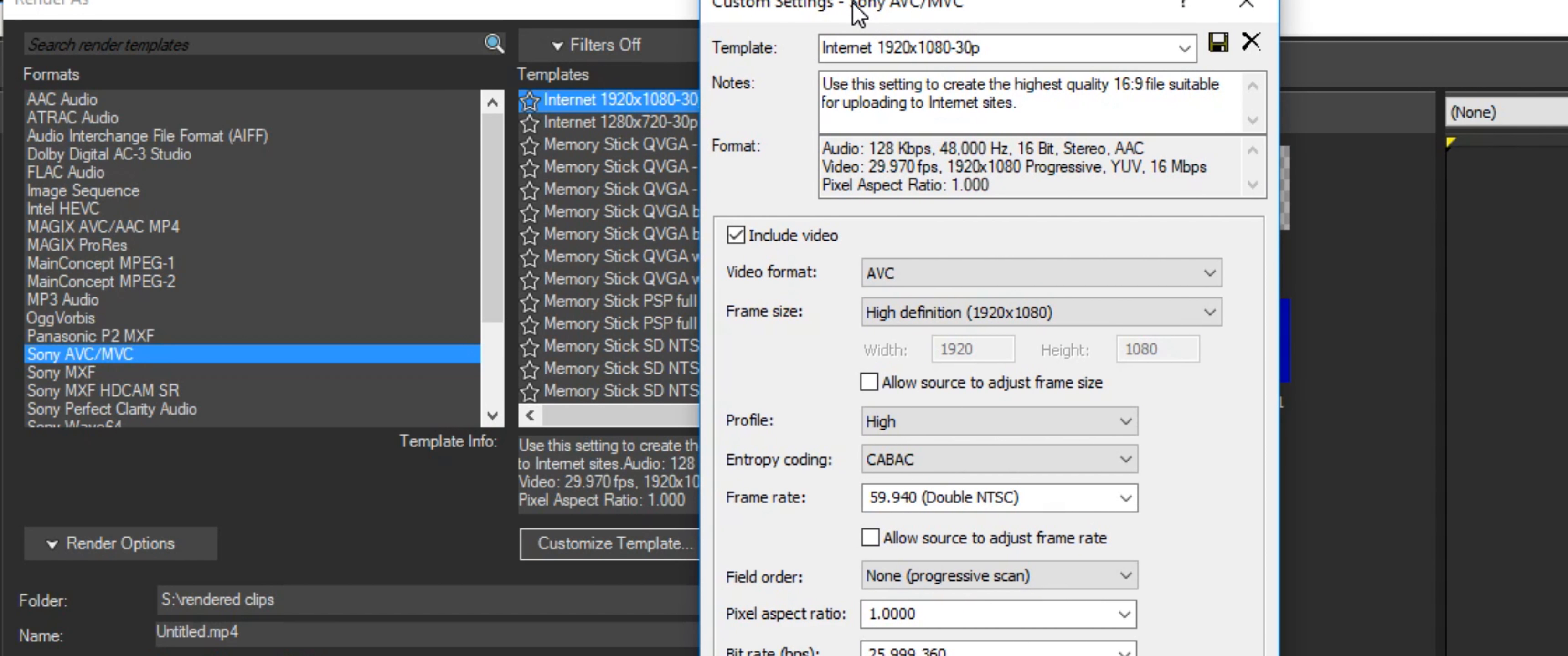
click(998, 47)
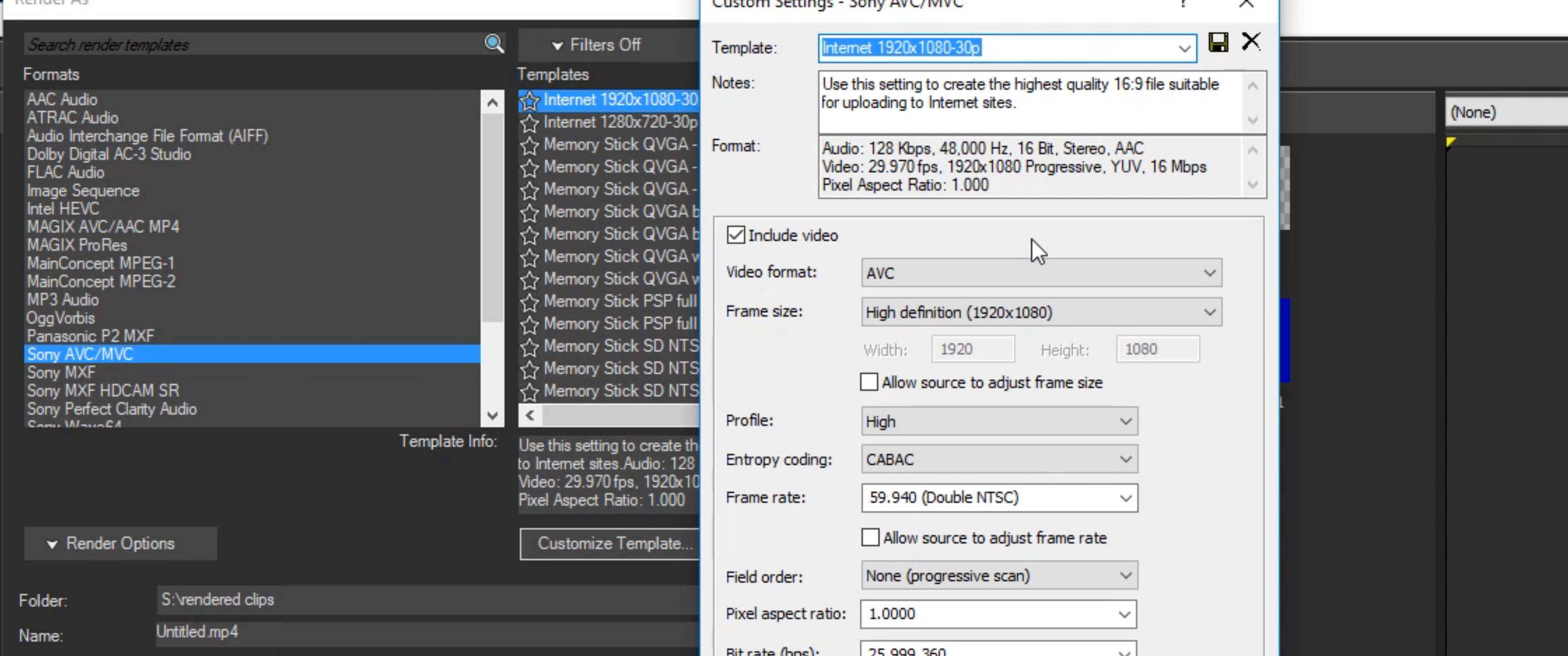
text(whatever)
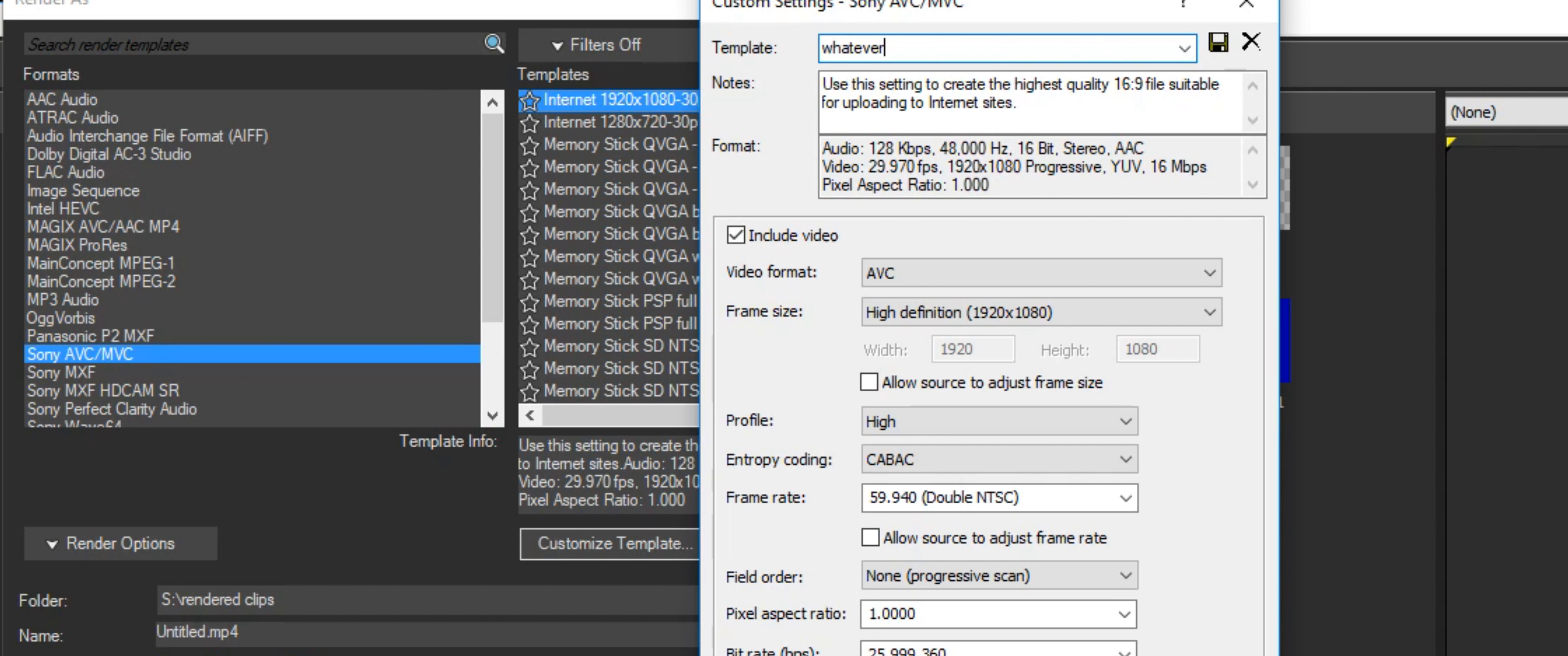
drag(1027, 13, 865, 13)
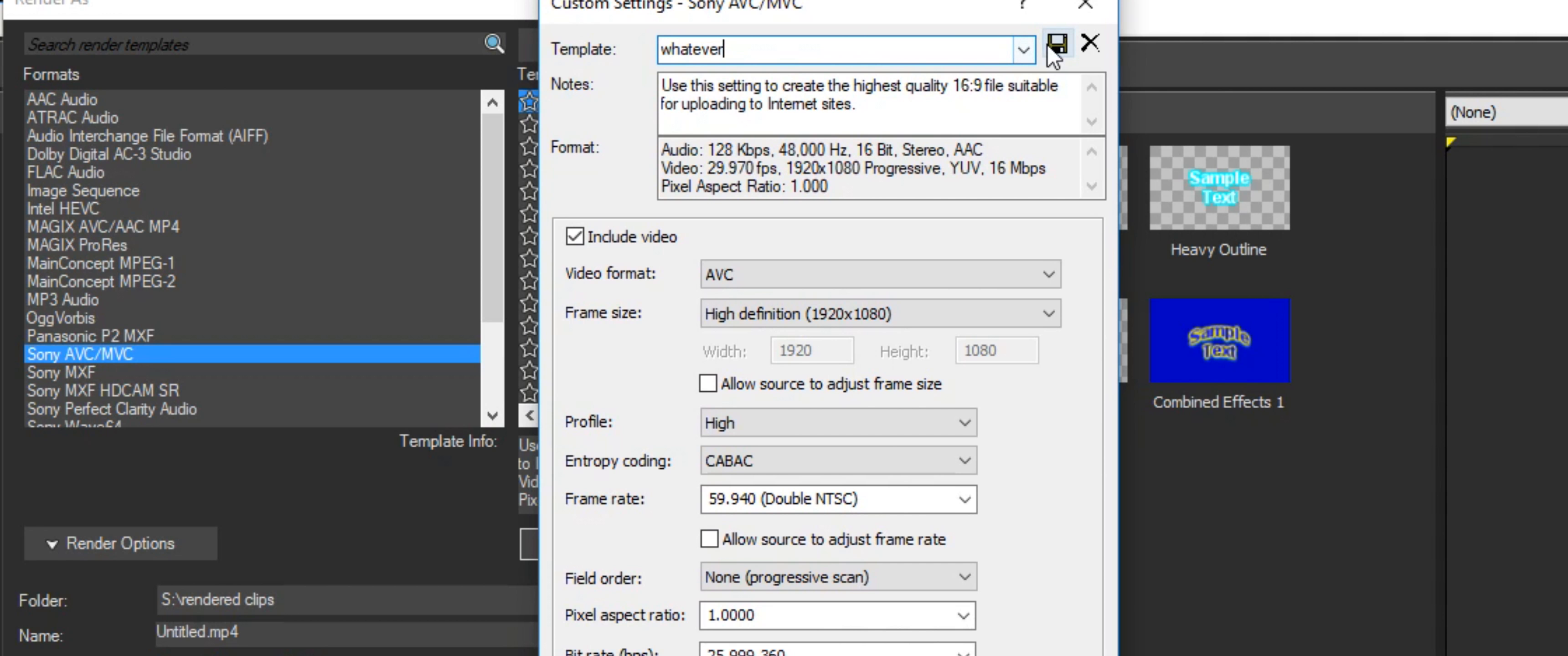
click(1058, 56)
click(1055, 54)
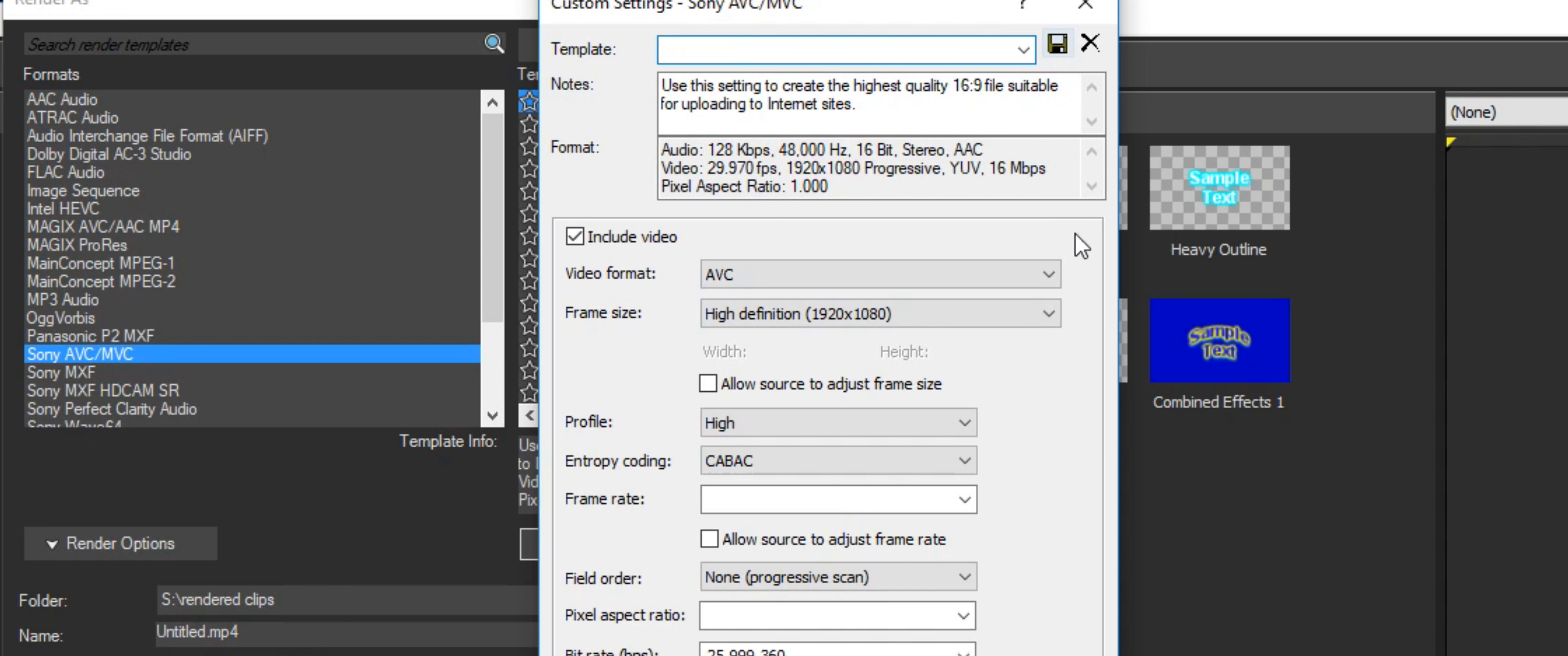
key(Return)
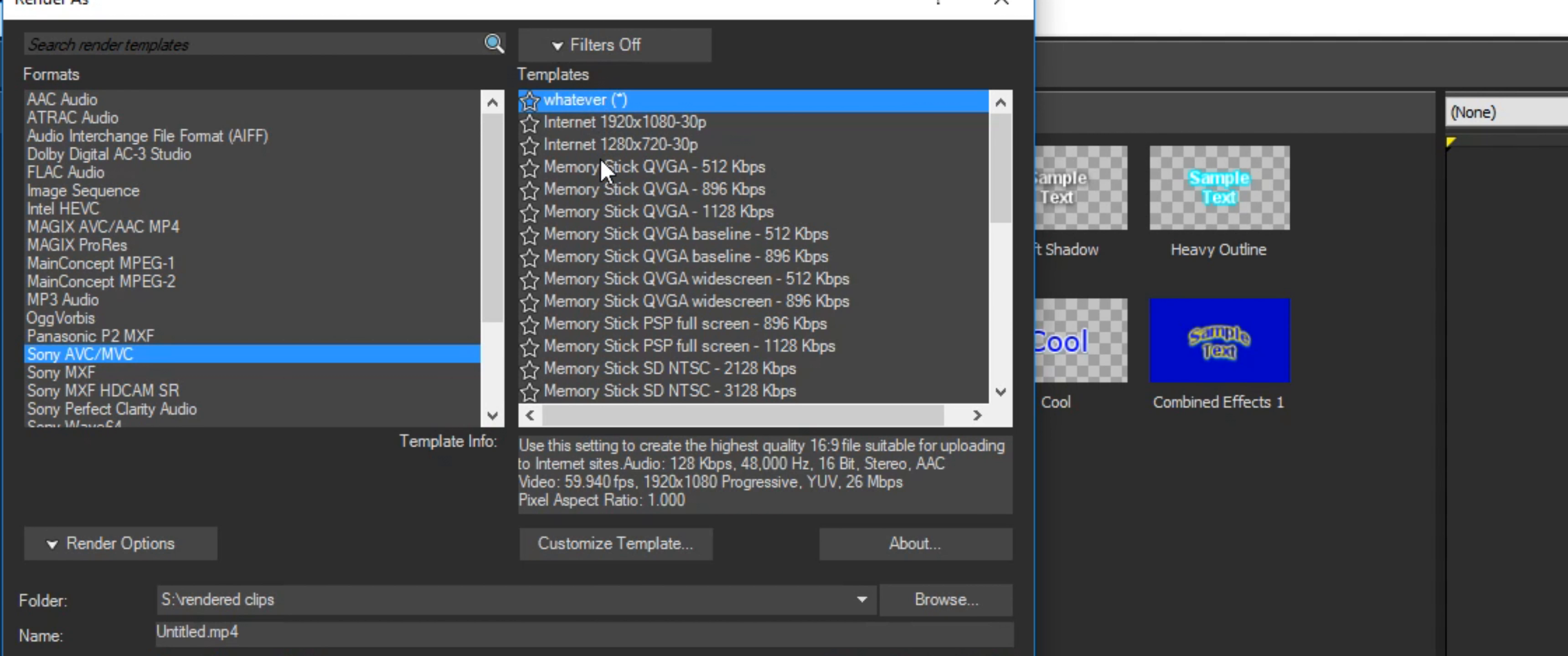
Step: Mark the "whatever" template as a favorite and filter the render templates to favorites only
click(531, 99)
click(611, 48)
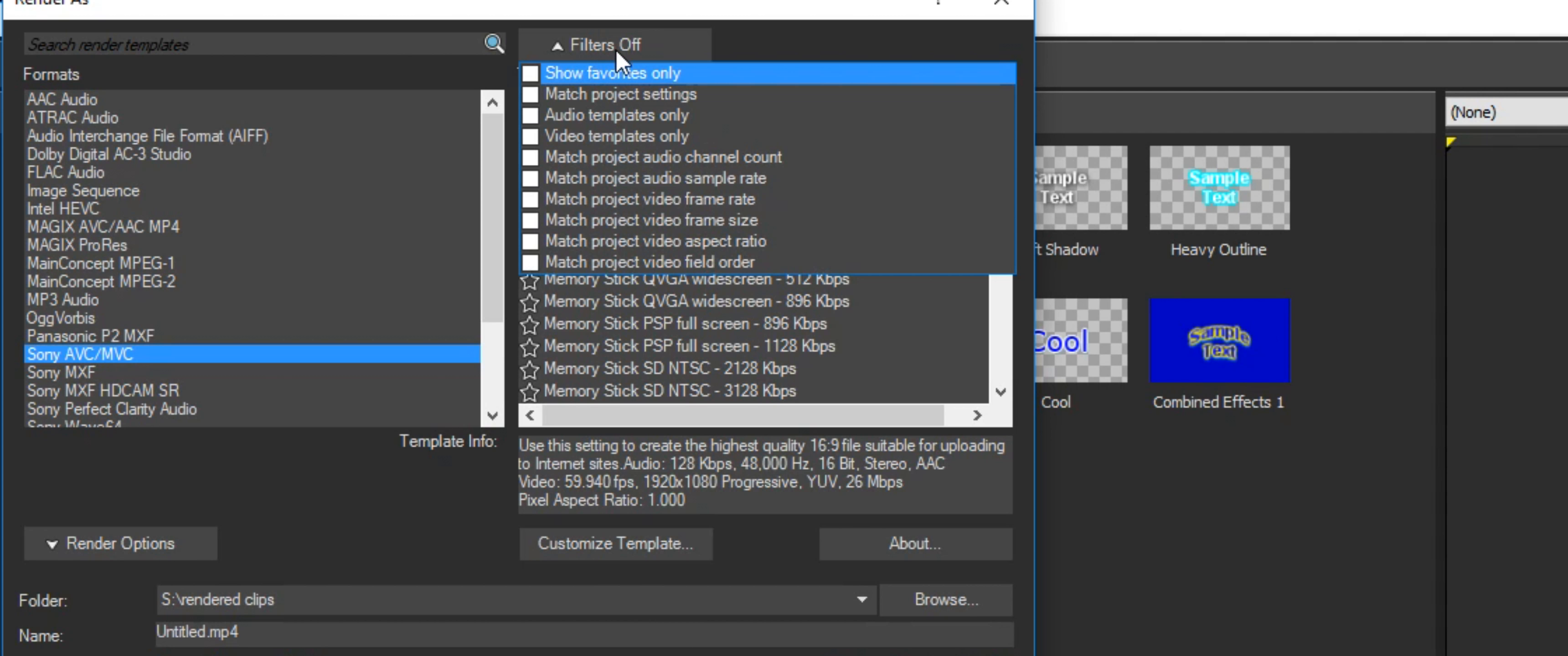
click(561, 74)
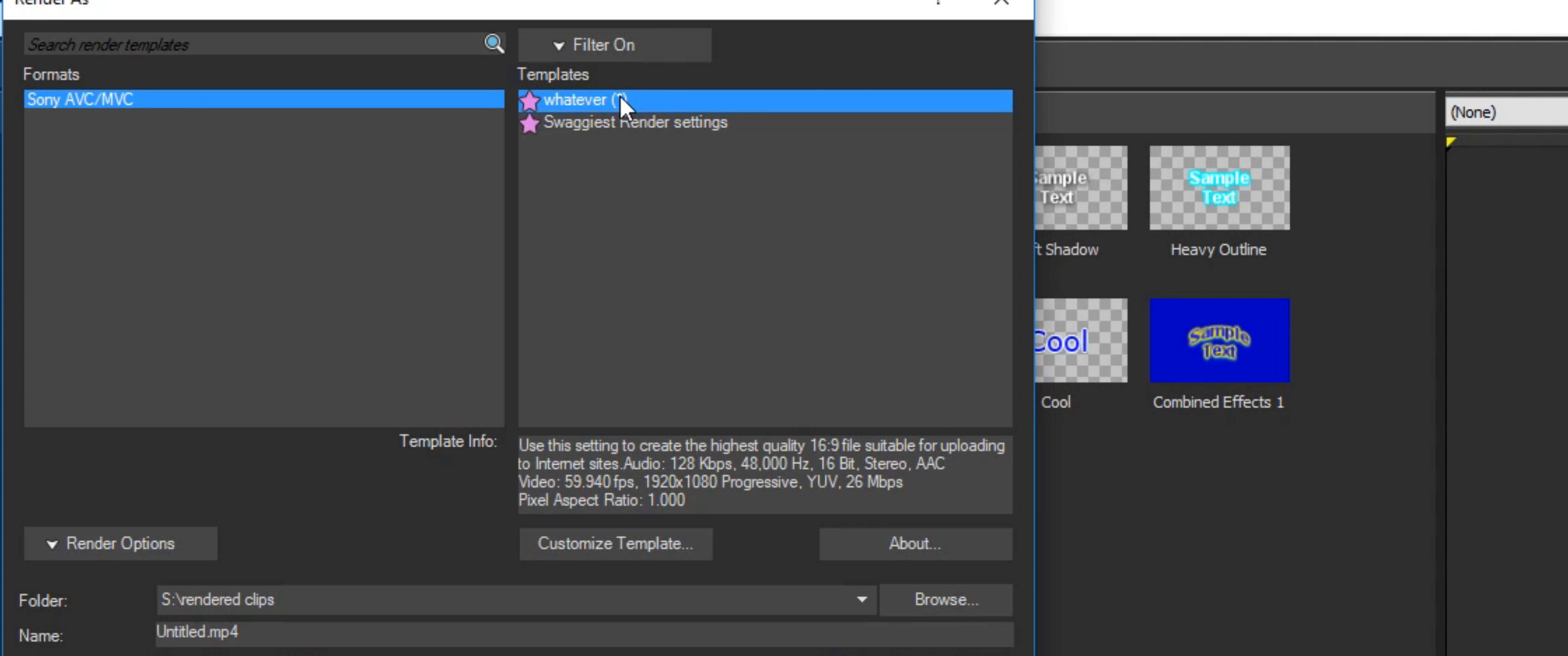
Step: Remove the "whatever" template from the favorites list, keeping Swaggiest Render settings as the selected template
click(661, 123)
click(691, 105)
click(669, 47)
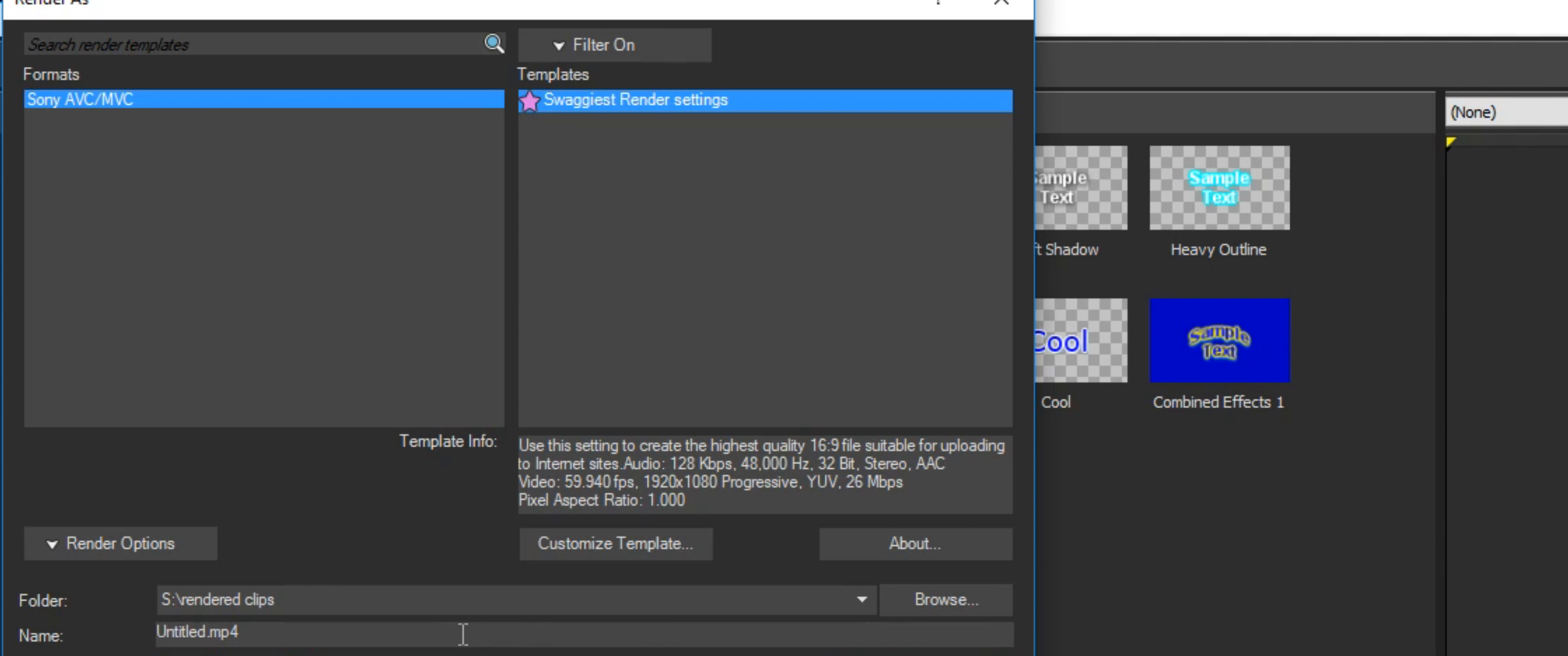
Step: Select the output file name for editing, and close the Render As dialog without rendering
drag(463, 635, 36, 634)
click(298, 631)
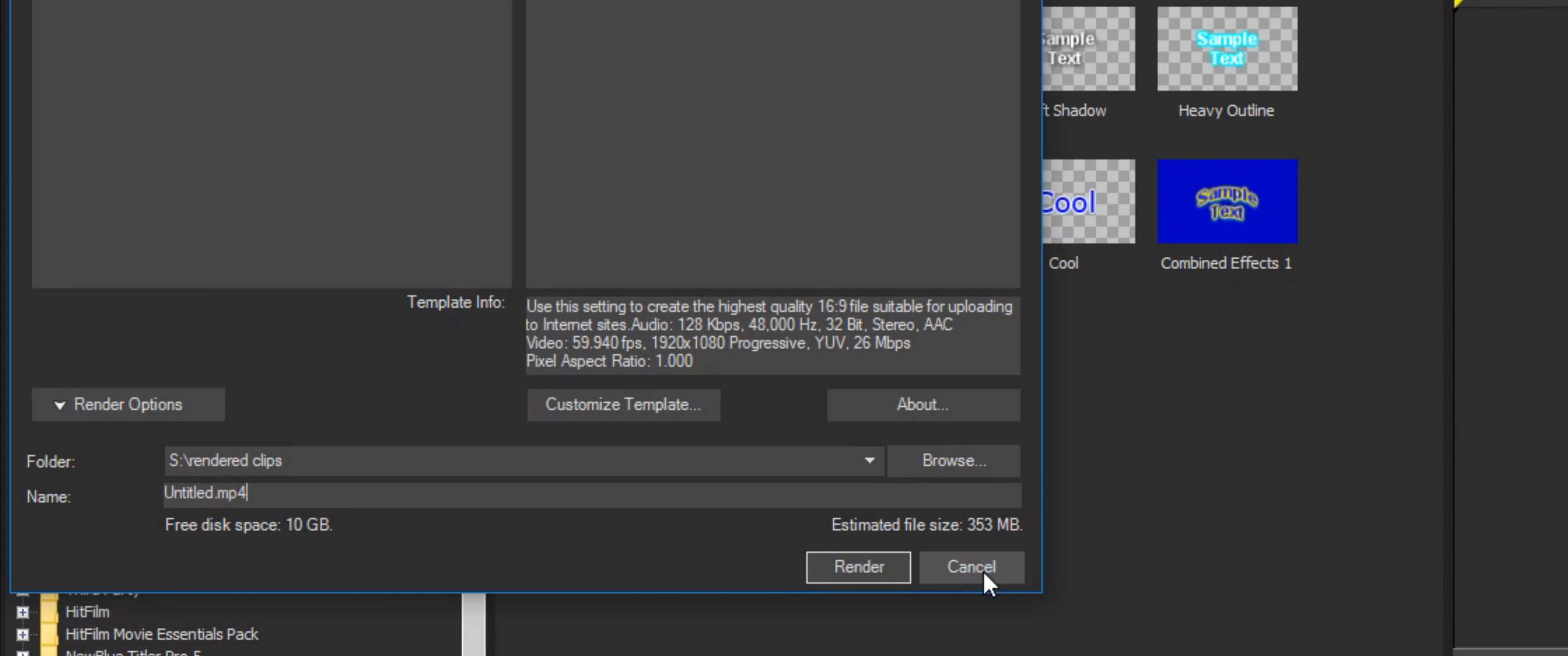
click(983, 575)
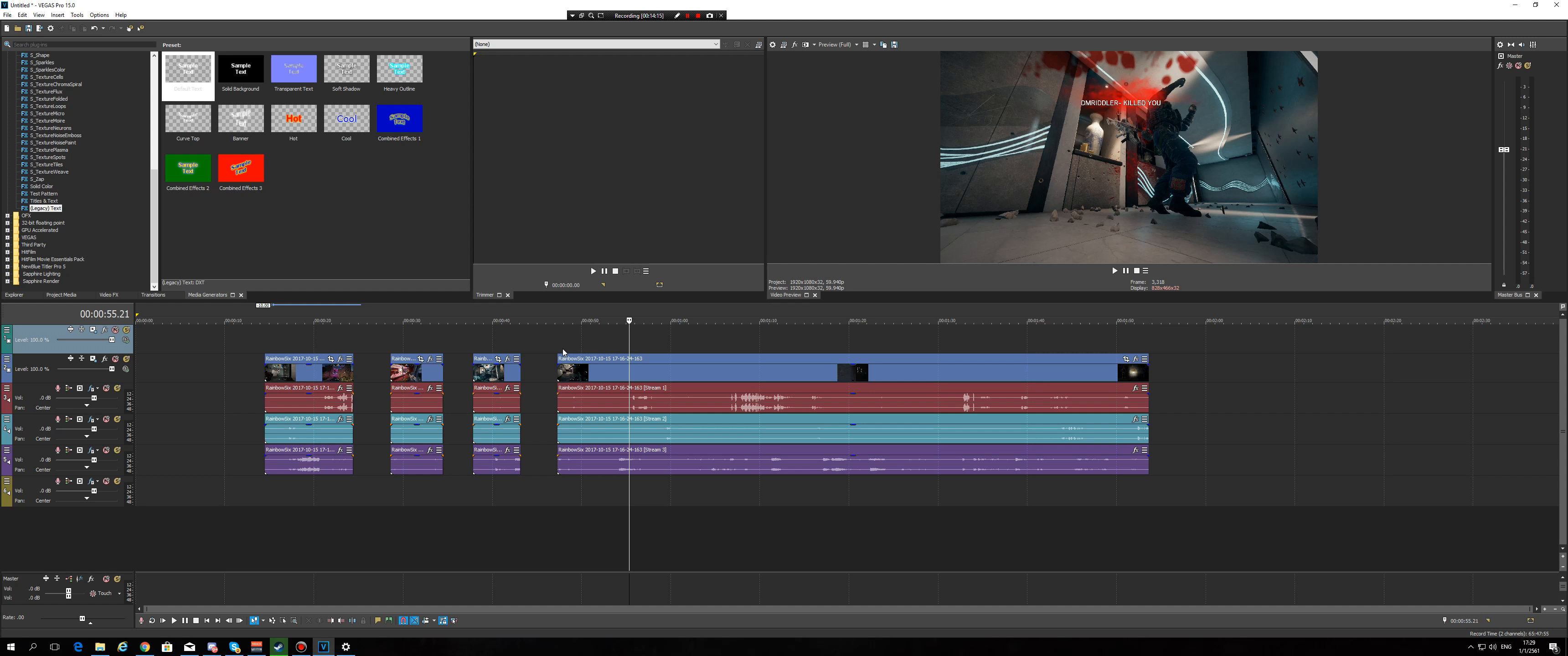
Step: Preview the timeline by moving the playhead back from the fourth gameplay clip to the second one
click(552, 351)
click(547, 349)
click(544, 348)
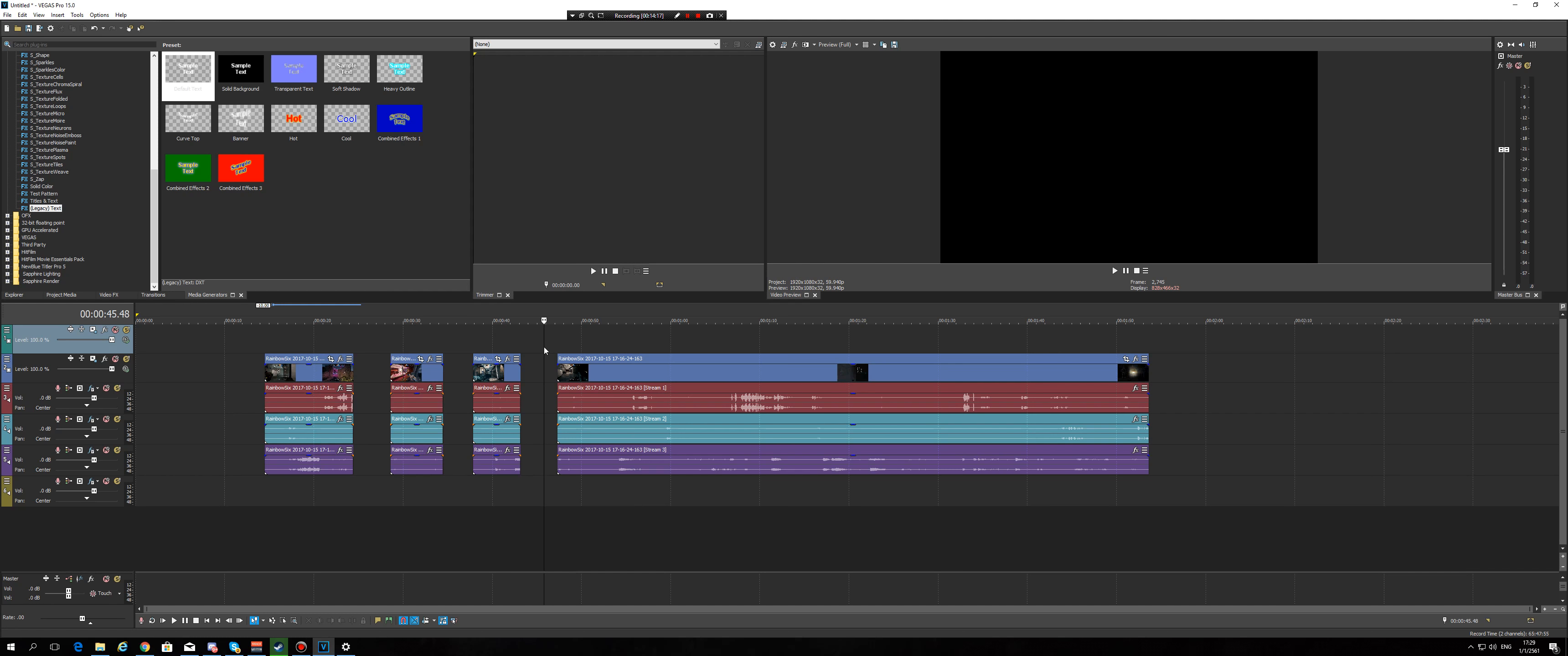
click(467, 341)
click(434, 343)
click(416, 345)
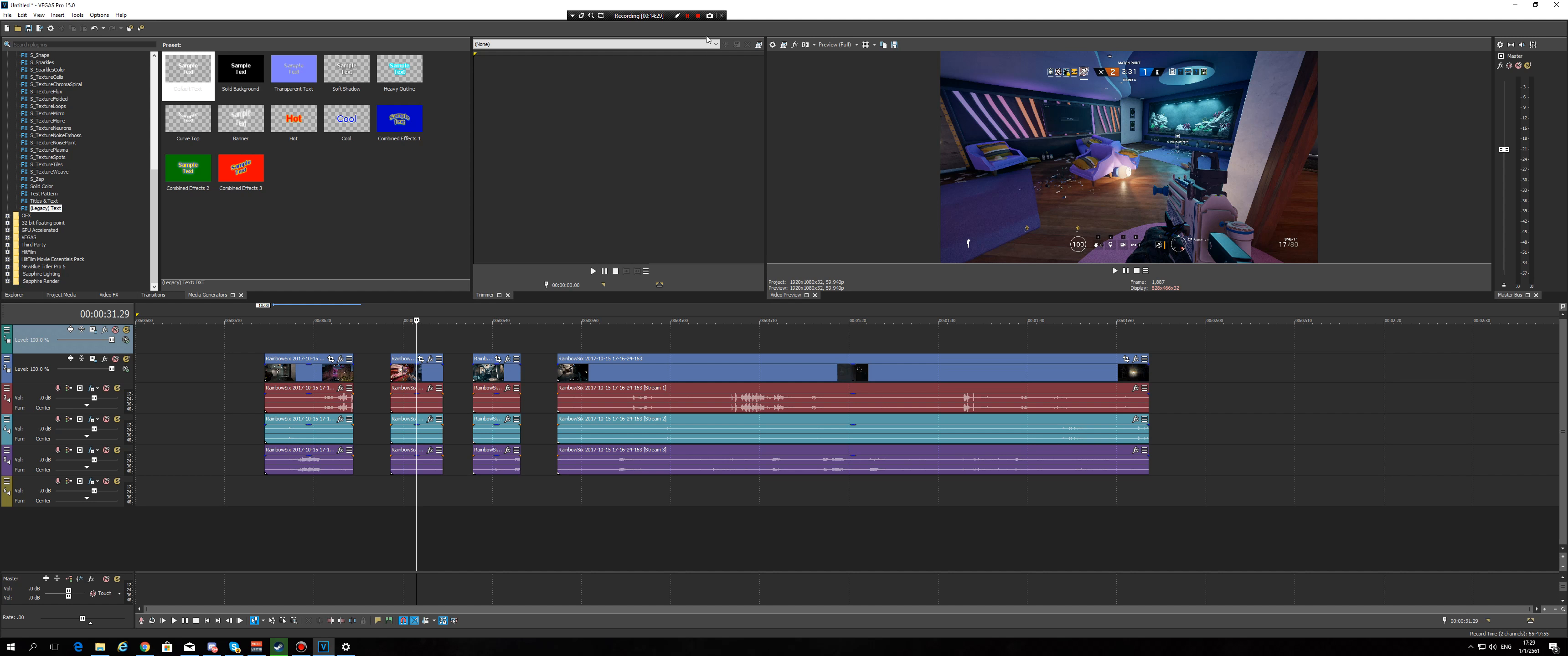